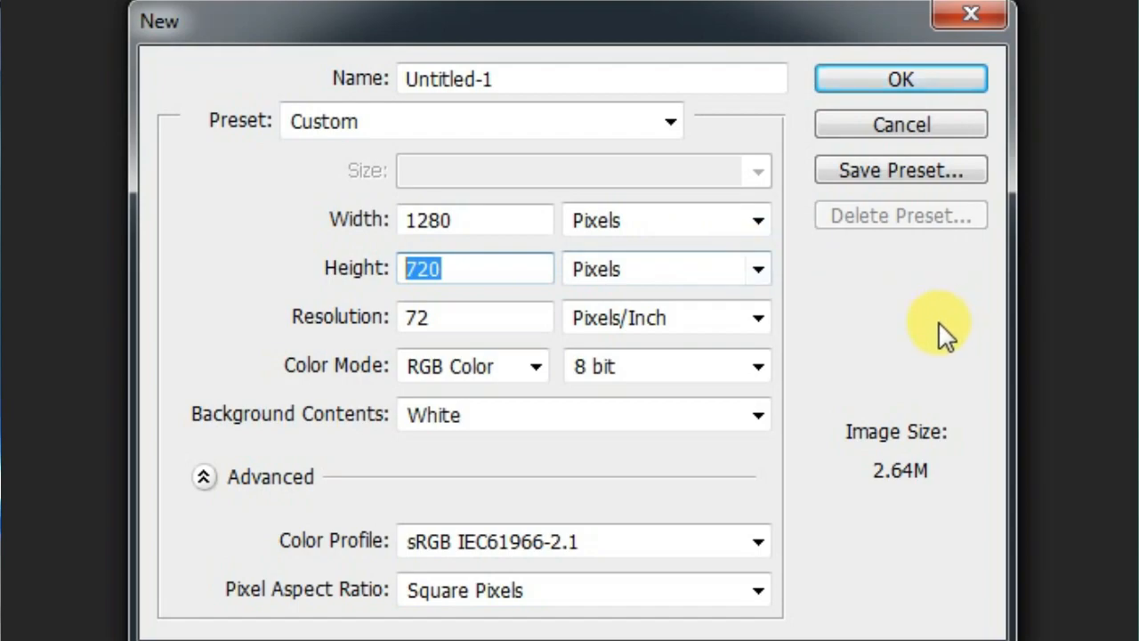
# Create a new 1280 x 720 pixel document at 72 pixels/inch in RGB Color with white background contents.
pyautogui.click(628, 224)
pyautogui.click(632, 221)
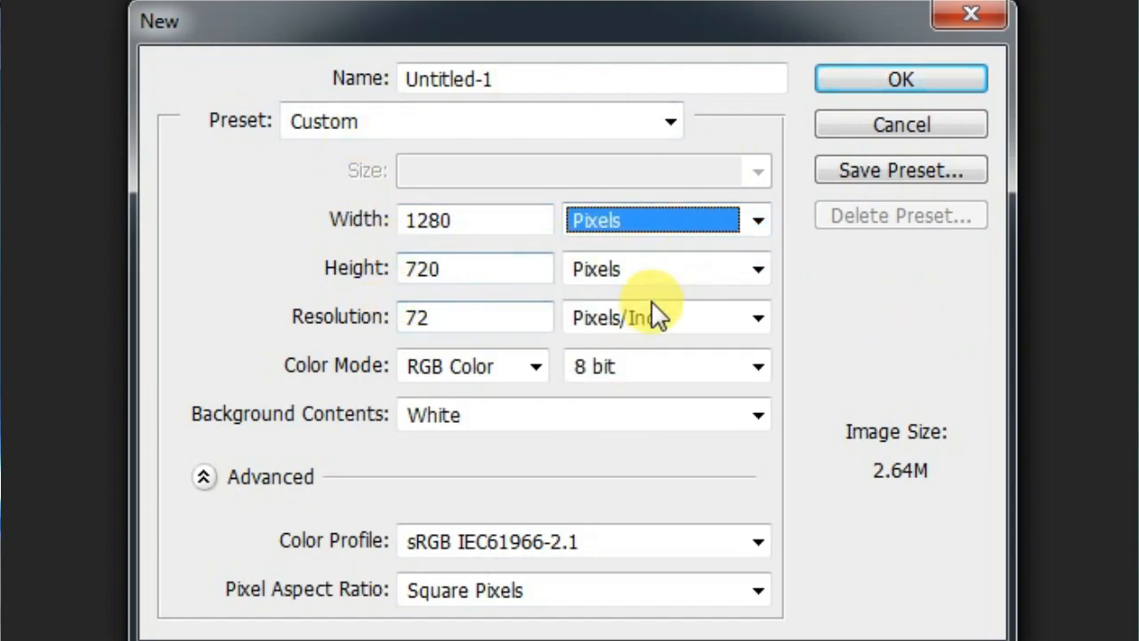
pyautogui.click(629, 275)
pyautogui.click(628, 274)
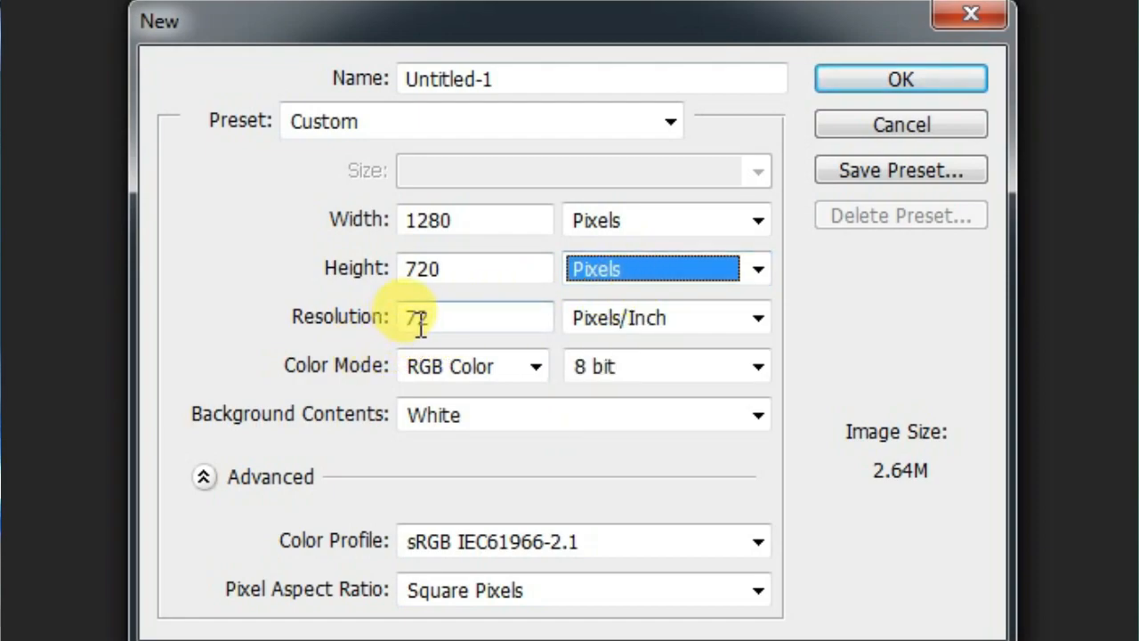
pyautogui.hotkey('shift', 'Tab')
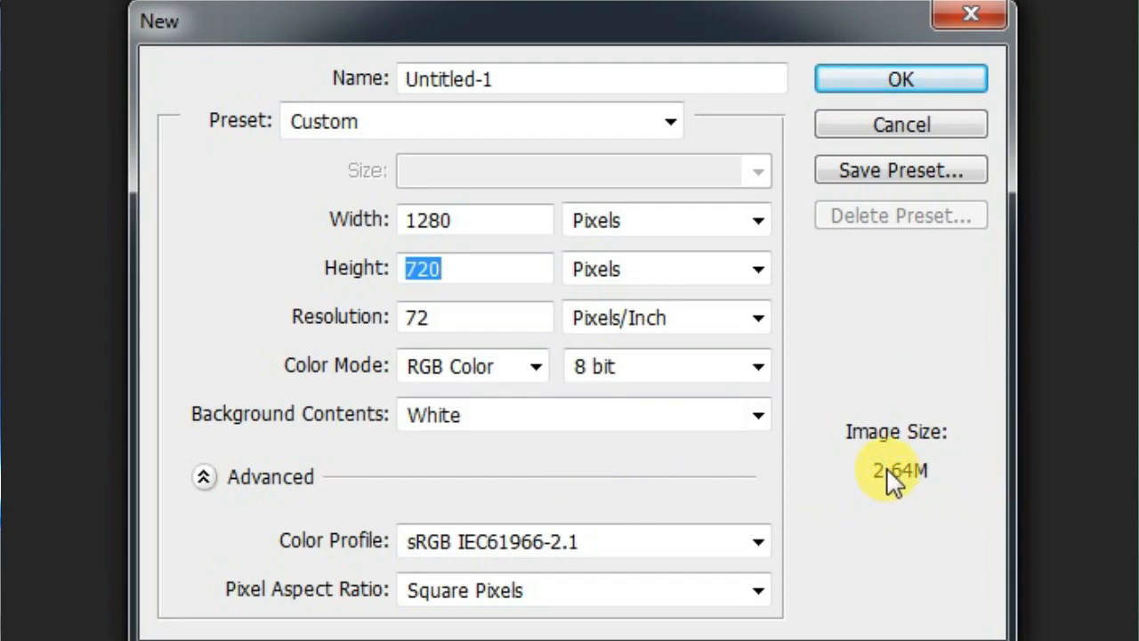
pyautogui.moveTo(595, 22); pyautogui.dragTo(560, 35)
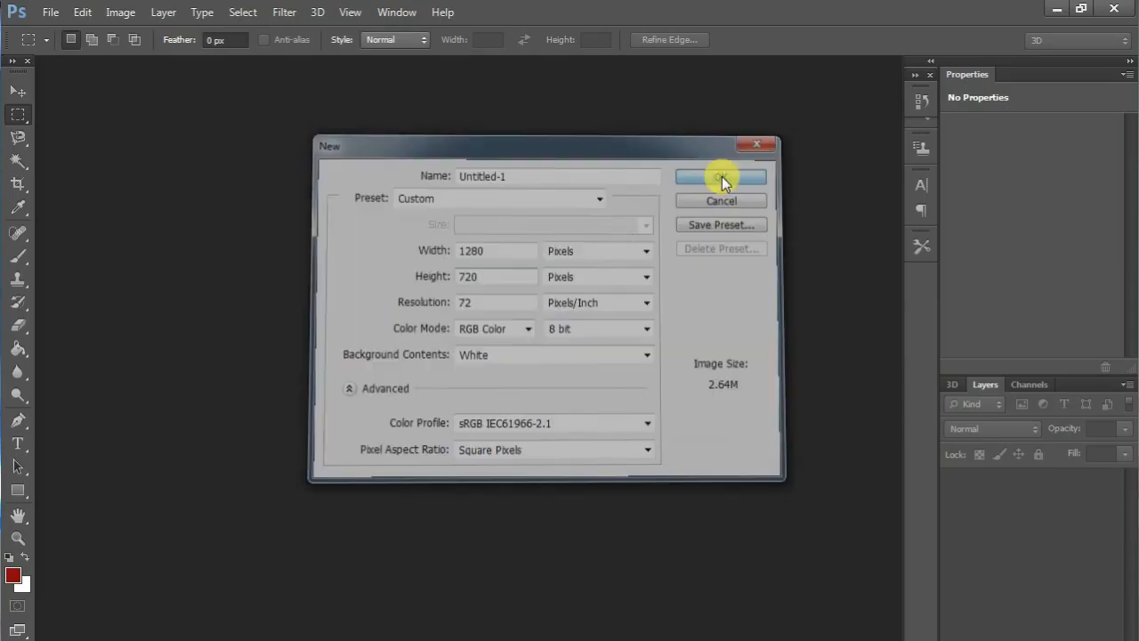
pyautogui.click(852, 96)
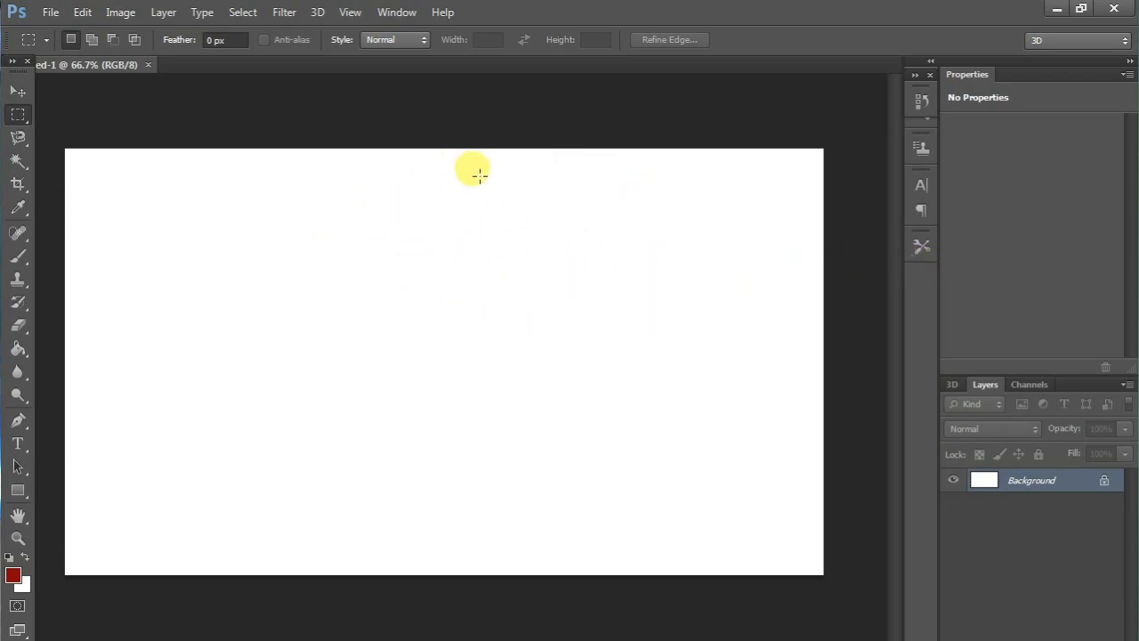
# Minimize the image editor to reach the desktop and dismiss the Apple Software Update window.
pyautogui.click(1056, 13)
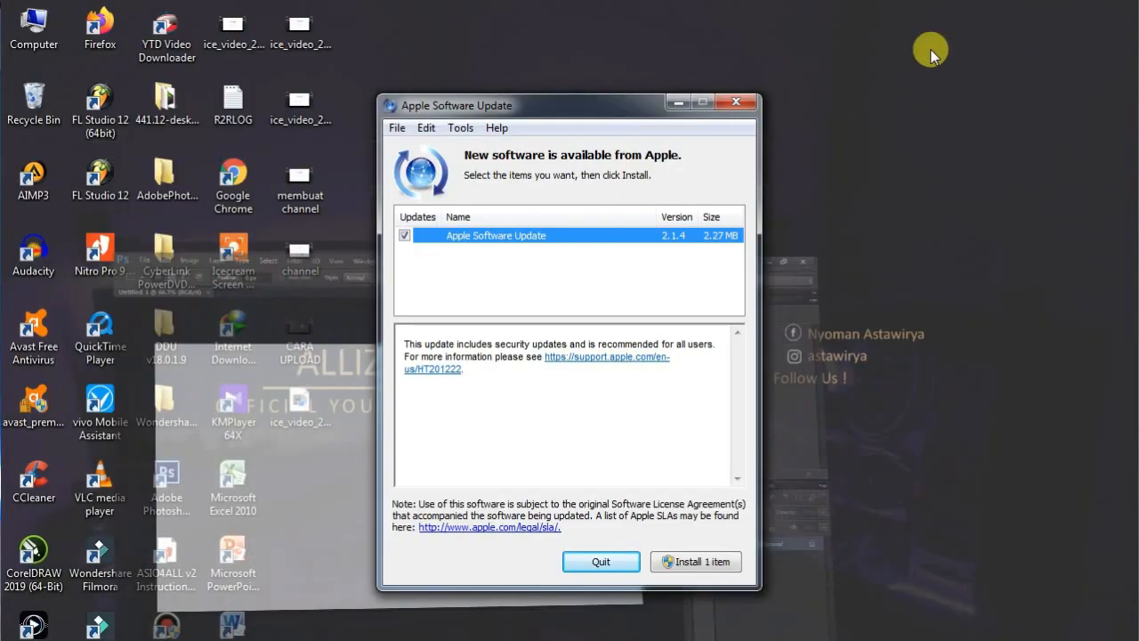
pyautogui.click(731, 102)
pyautogui.rightClick(710, 82)
pyautogui.click(725, 133)
# Switch to Windows Explorer and open the TIPS folder inside ALLIZWEL > Bahan on drive D.
pyautogui.click(218, 639)
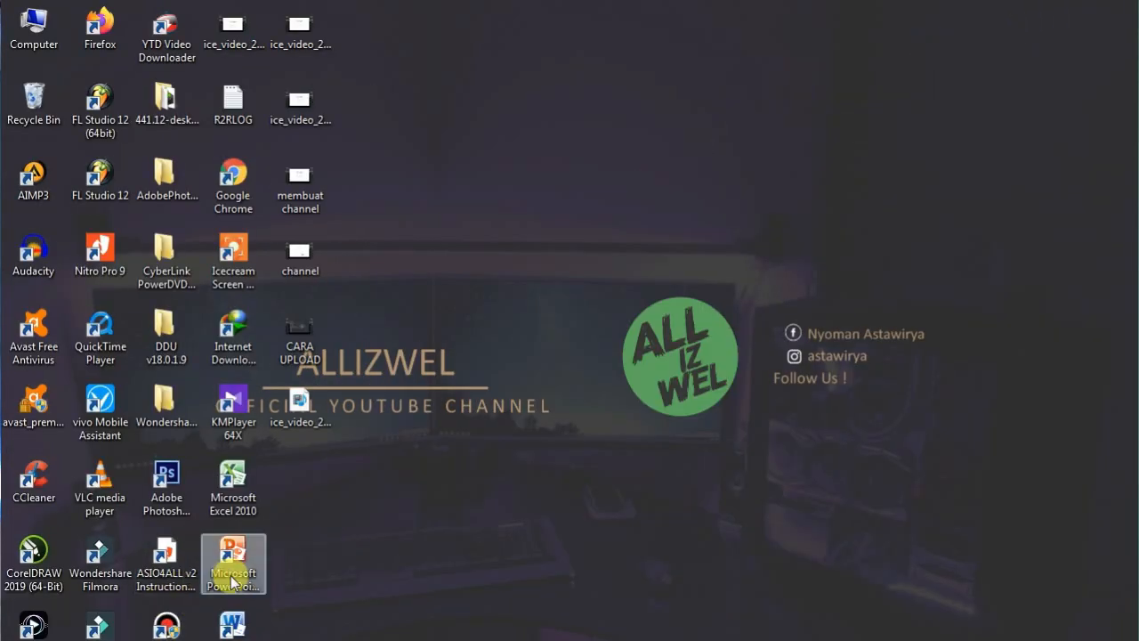
pyautogui.click(414, 349)
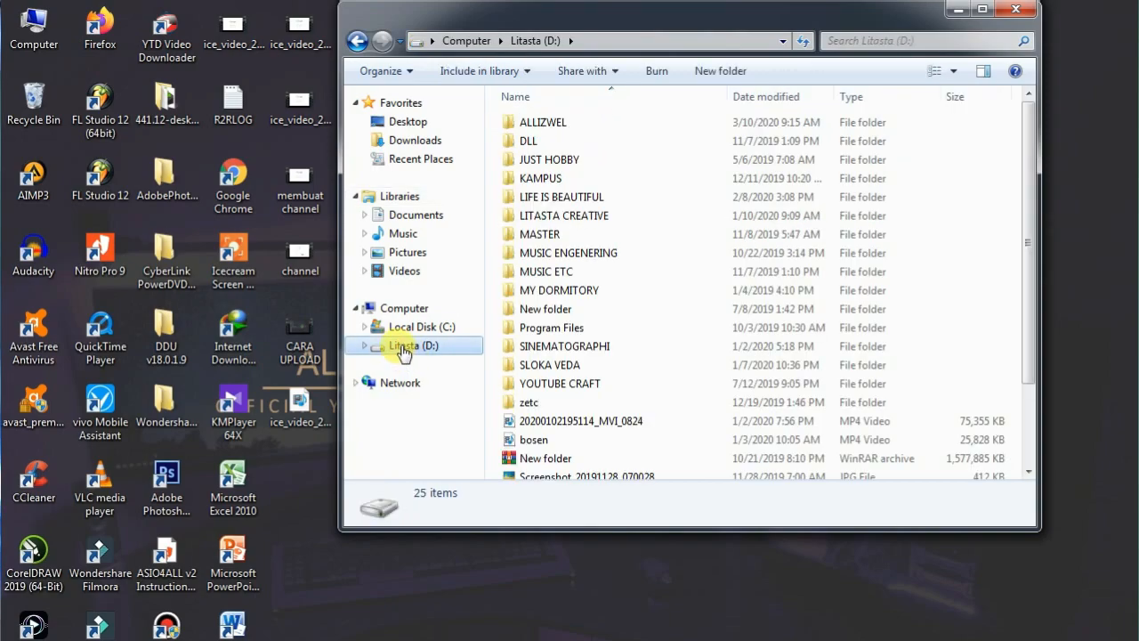
pyautogui.doubleClick(540, 122)
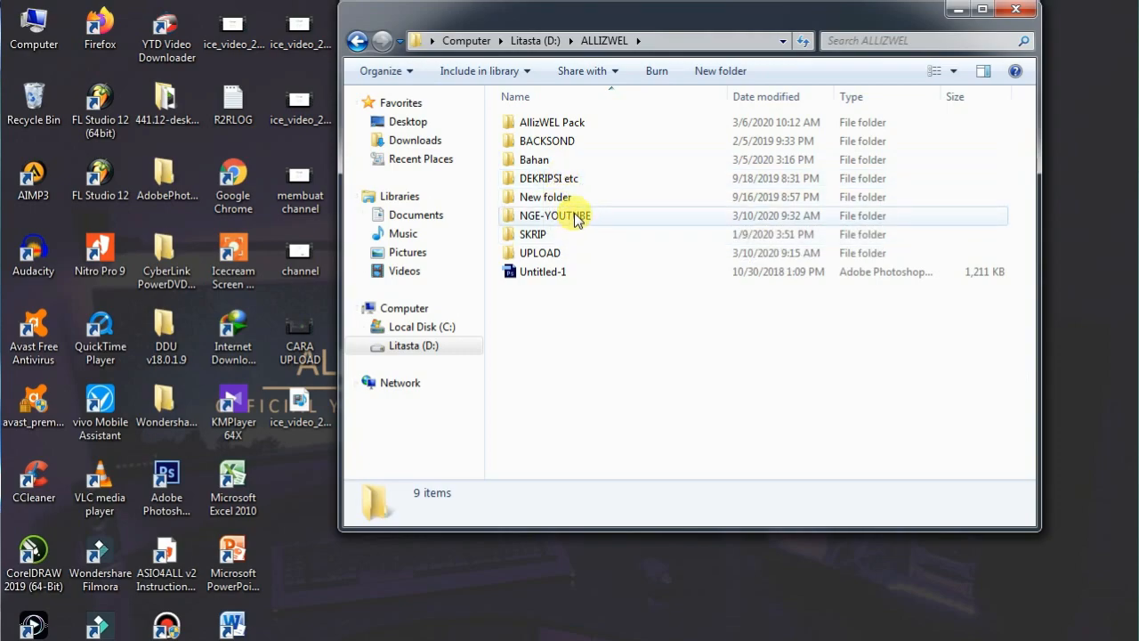
pyautogui.doubleClick(552, 159)
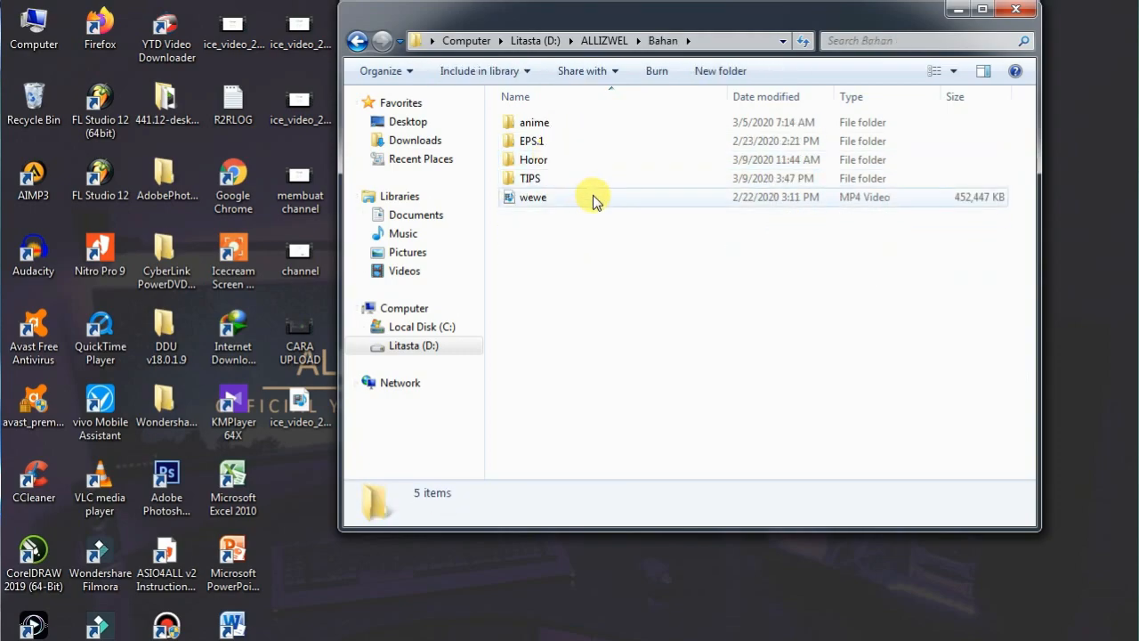
pyautogui.click(549, 177)
pyautogui.doubleClick(549, 177)
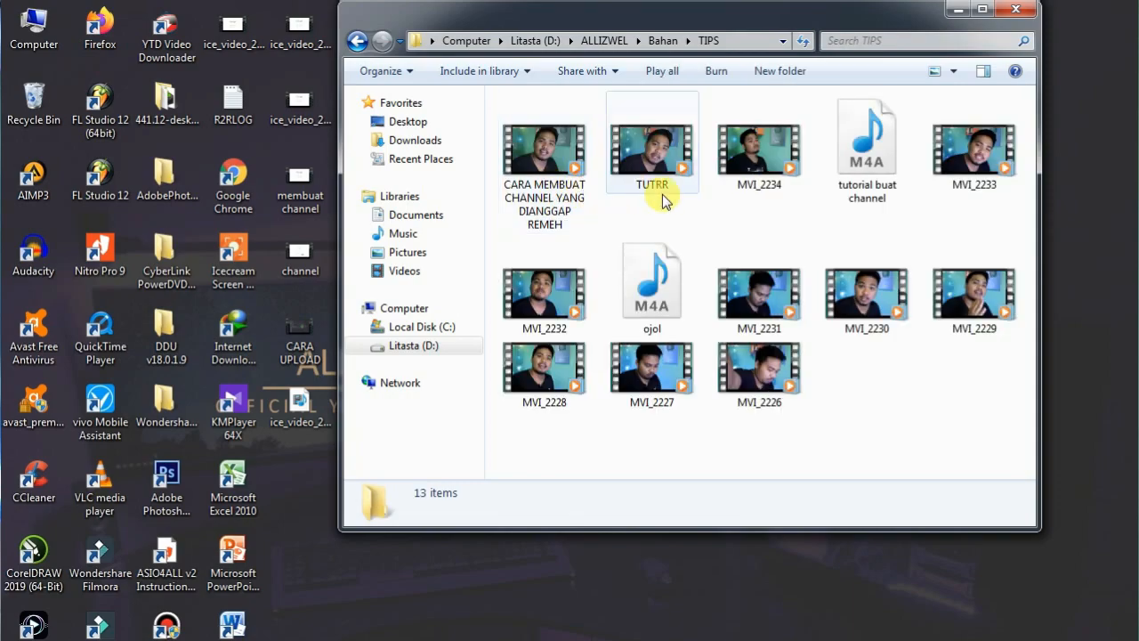
# Play the video MVI_2234, skip ahead to the two-thumbs gesture frame, and shrink the player window near the screen's centre.
pyautogui.click(735, 164)
pyautogui.doubleClick(721, 165)
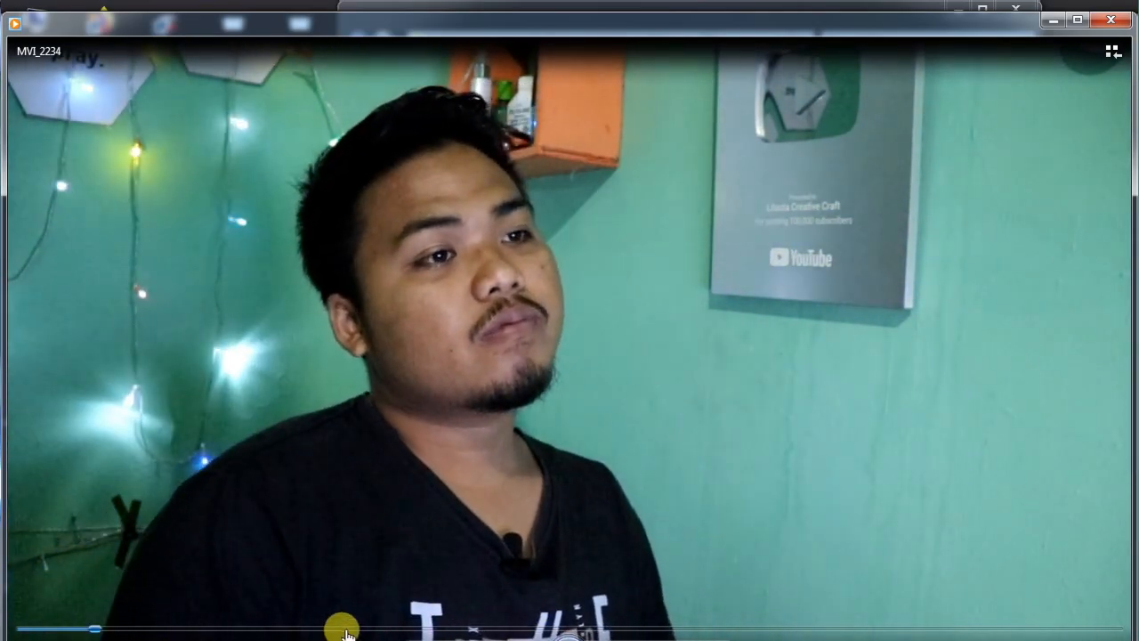
pyautogui.click(418, 630)
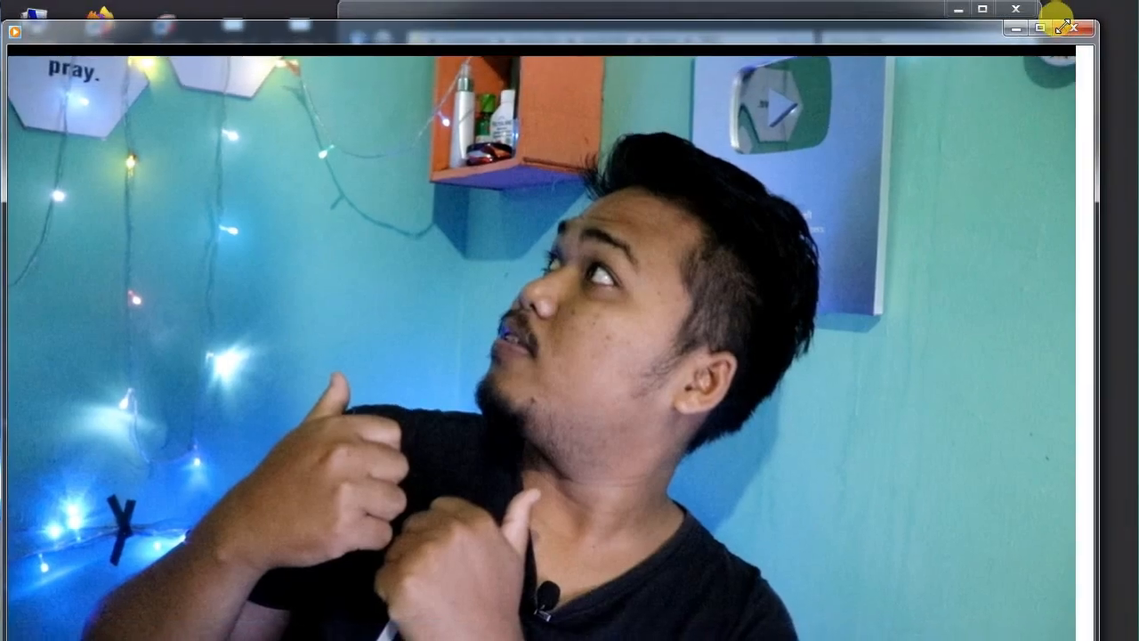
pyautogui.click(1074, 19)
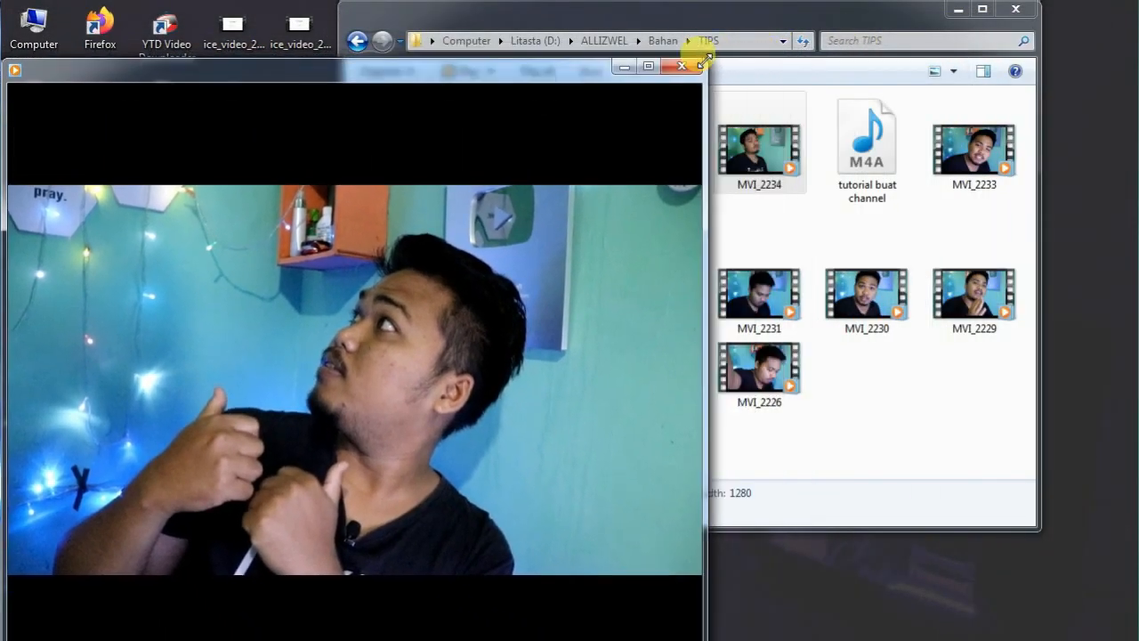
pyautogui.moveTo(463, 62); pyautogui.dragTo(681, 49)
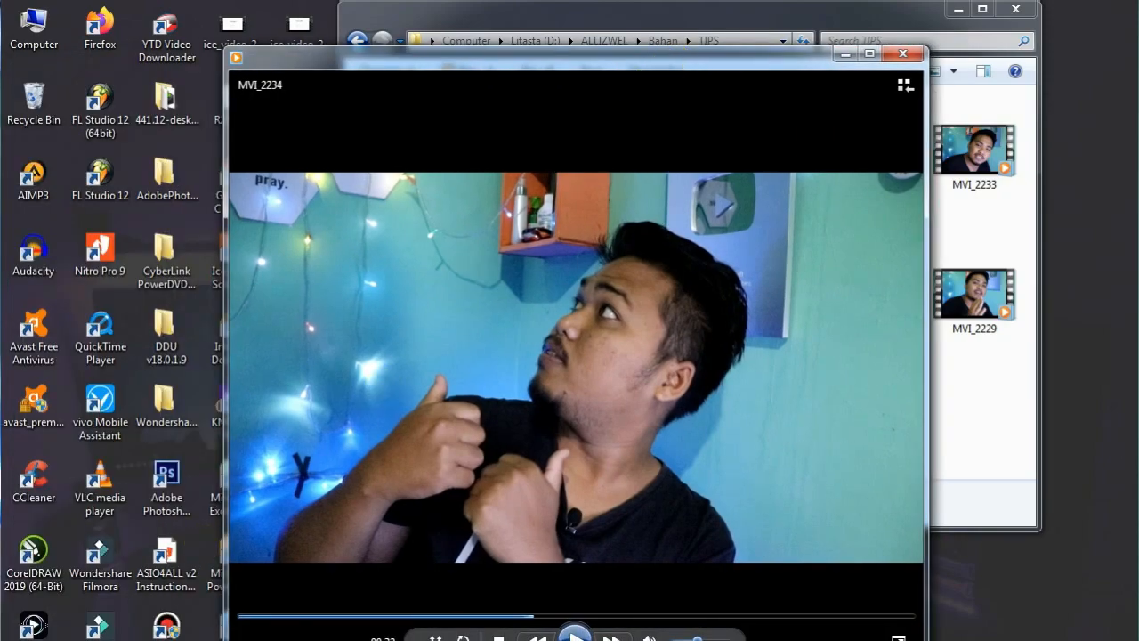
# Capture the video frame with Snipping Tool, cropping out the player's black bars.
pyautogui.press('super')
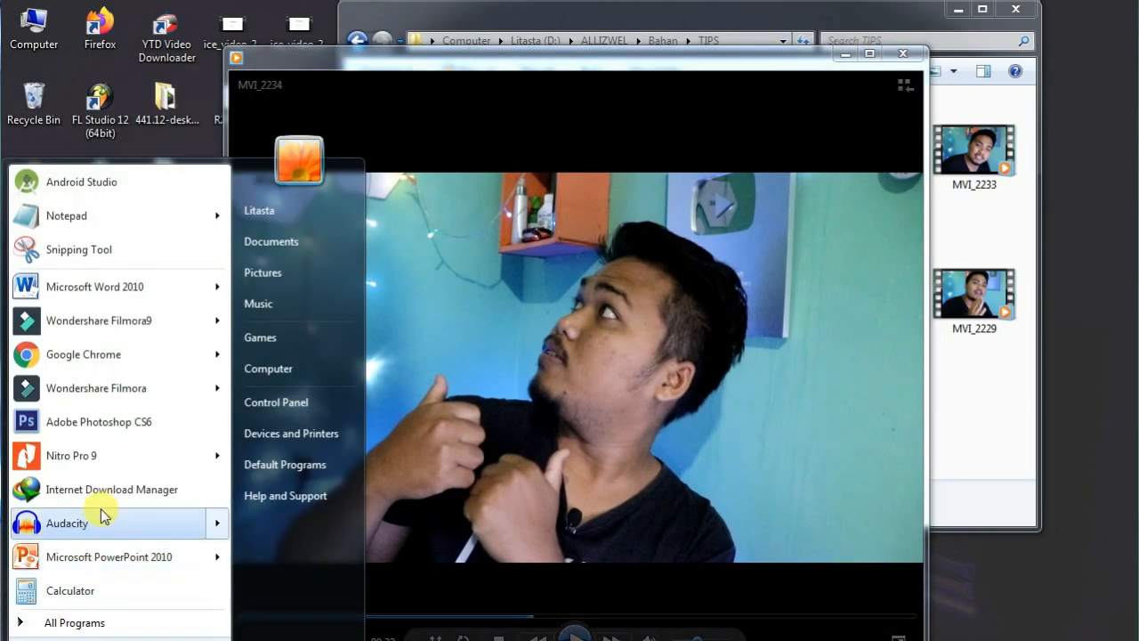
pyautogui.click(66, 249)
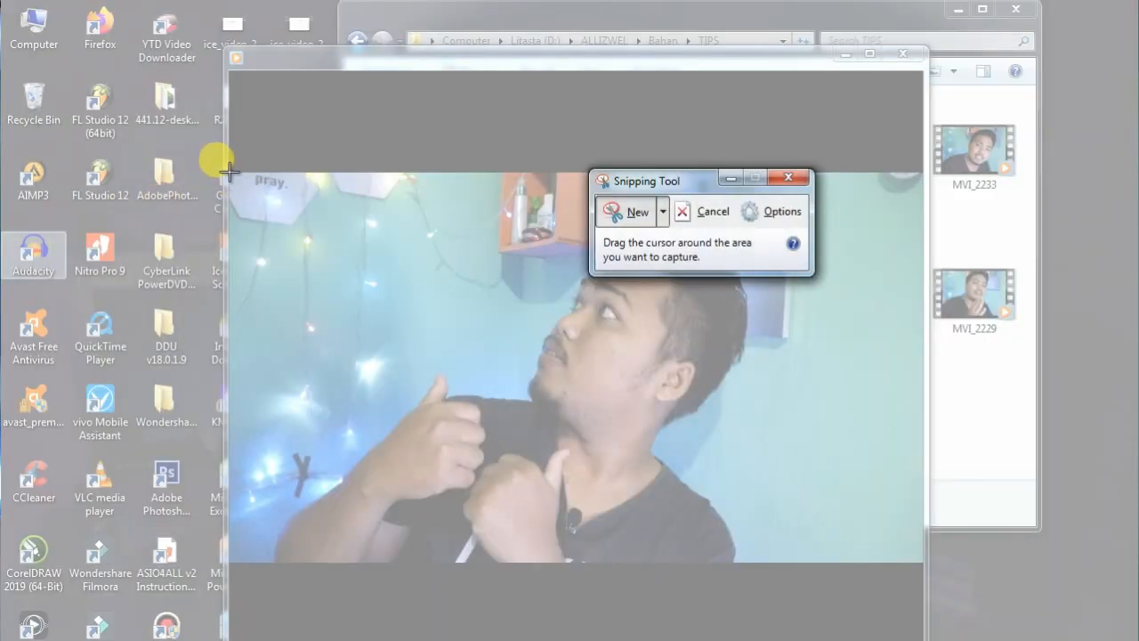
pyautogui.moveTo(229, 175); pyautogui.dragTo(921, 559)
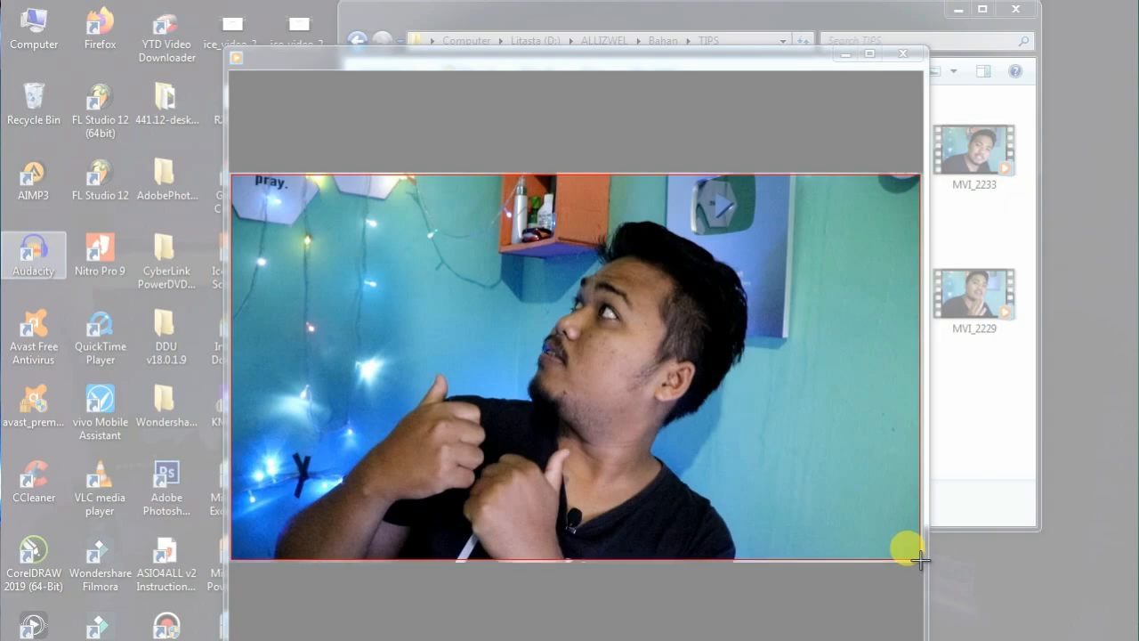
pyautogui.moveTo(922, 559); pyautogui.dragTo(922, 560)
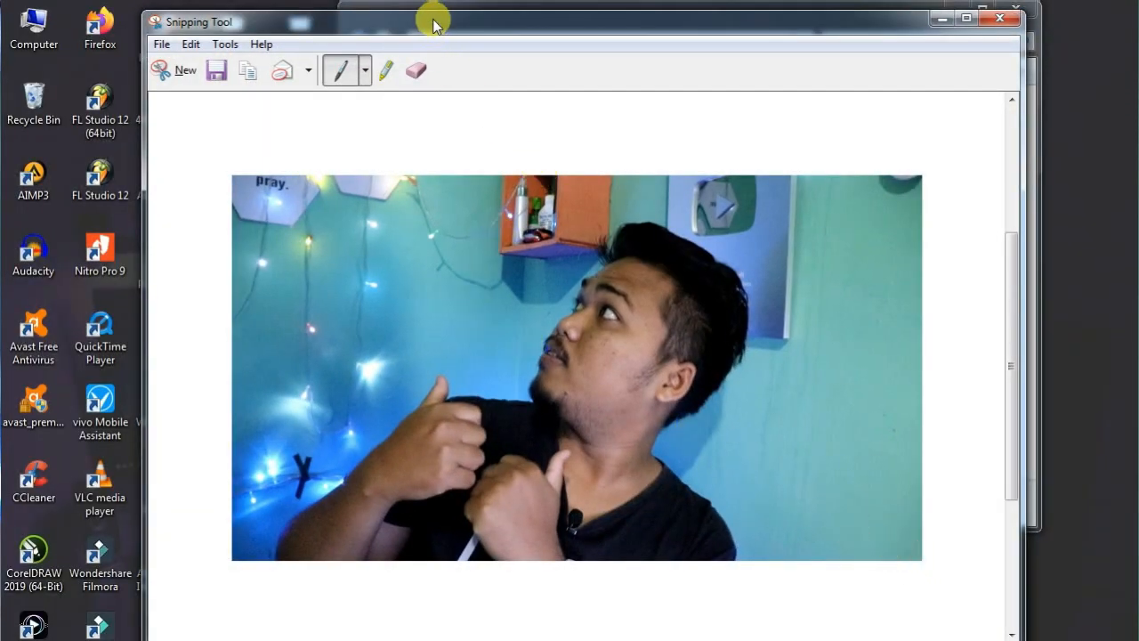
# Save the snip as the PNG file BELAJAR THUMNAIL in New folder (2) of the Pictures library.
pyautogui.click(218, 72)
pyautogui.write('XXX')
pyautogui.press('BackSpace')
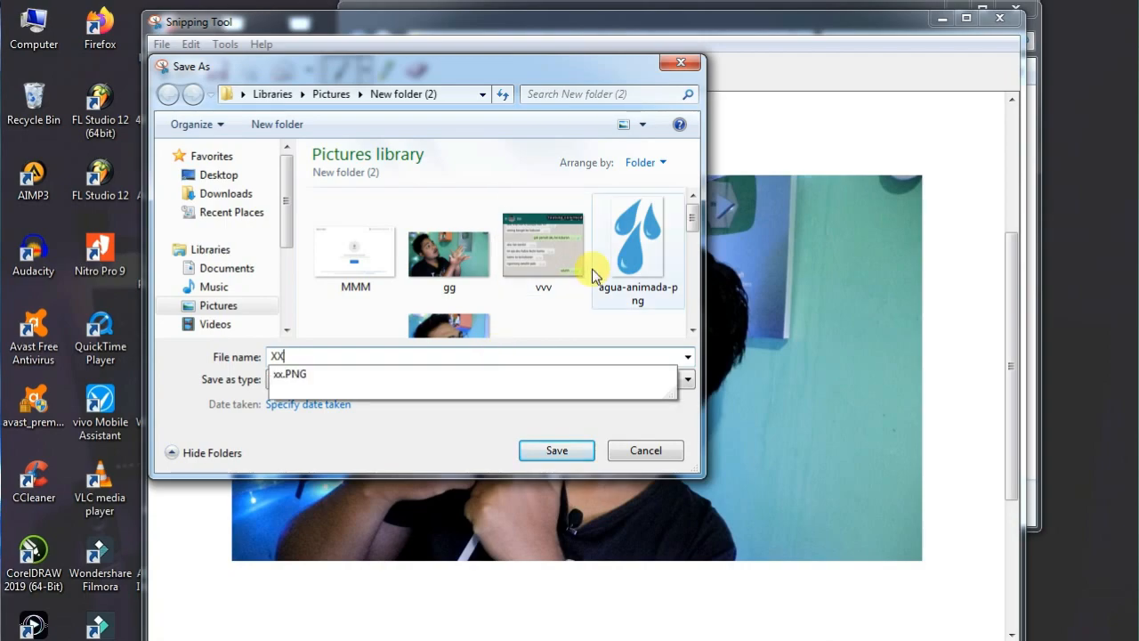
pyautogui.press('BackSpace')
pyautogui.press('BackSpace')
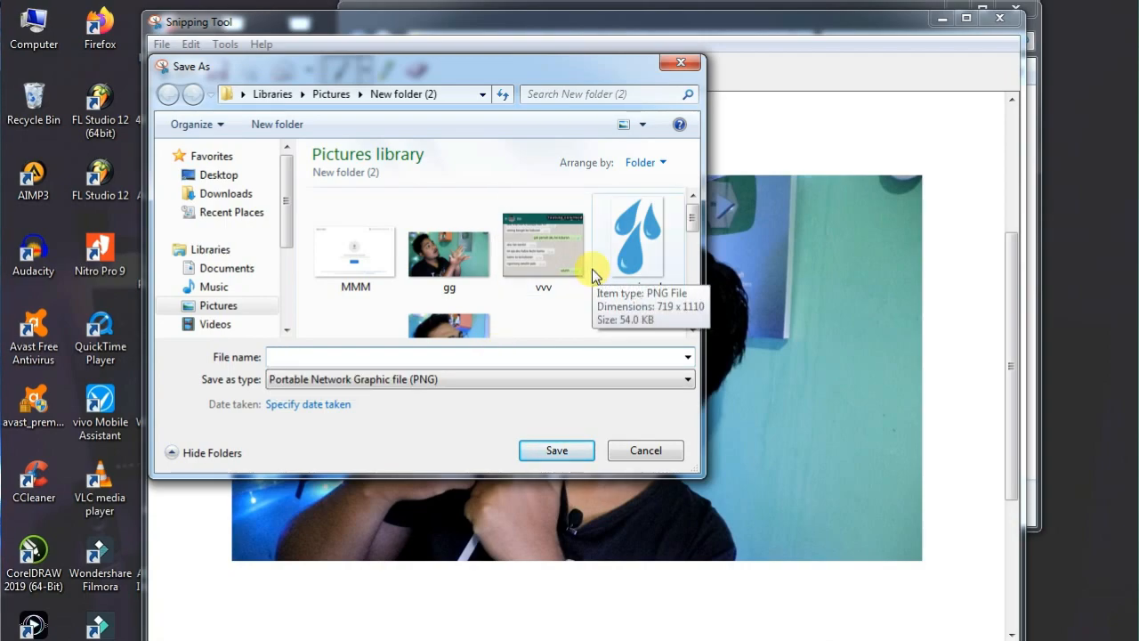
pyautogui.write('BELAJAR THUMNAIL')
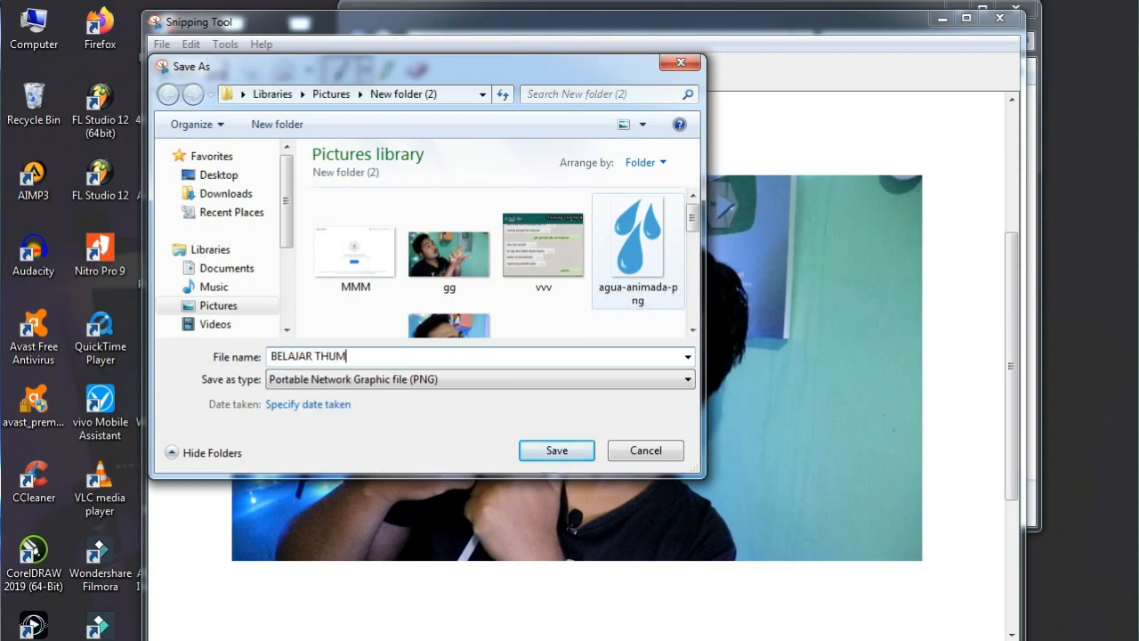
pyautogui.click(560, 457)
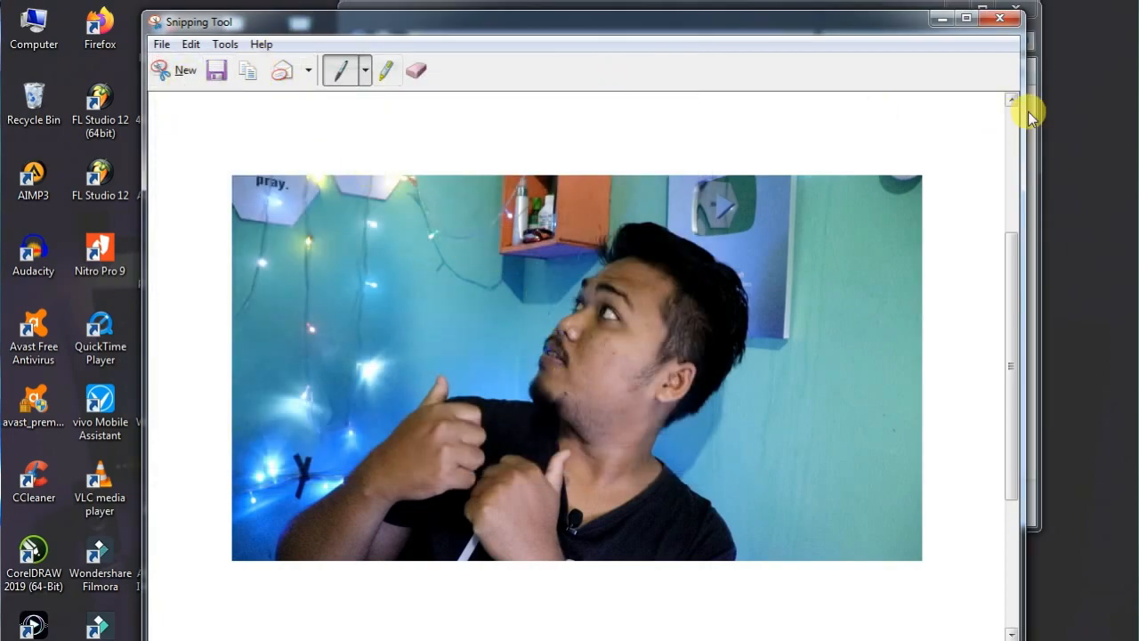
# Close Snipping Tool, the video player and the TIPS folder window.
pyautogui.click(999, 18)
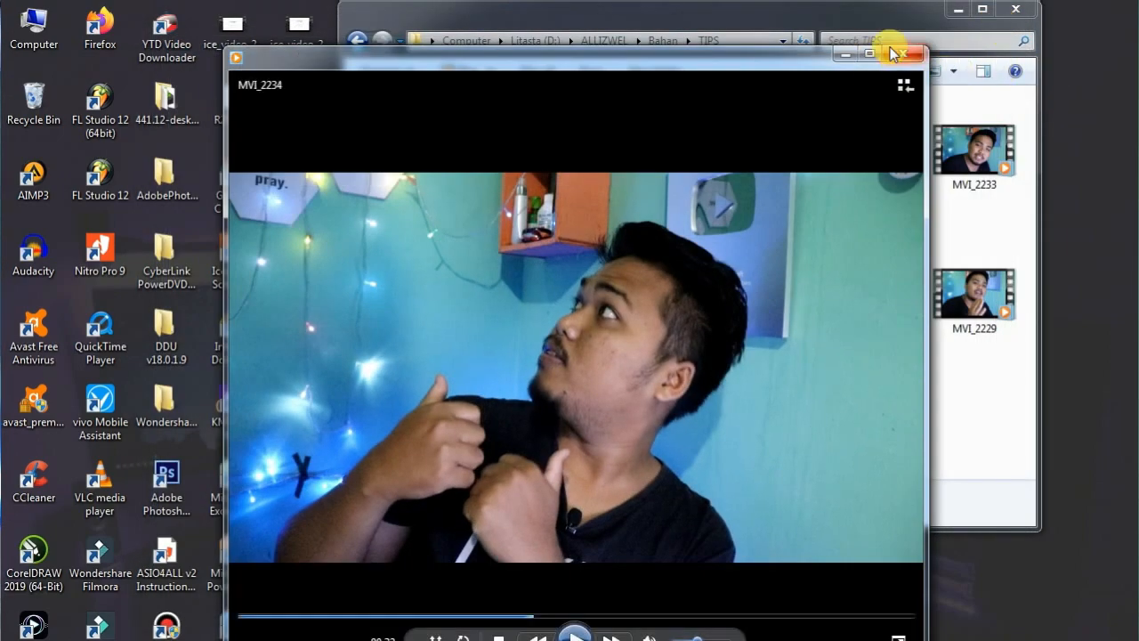
pyautogui.click(897, 56)
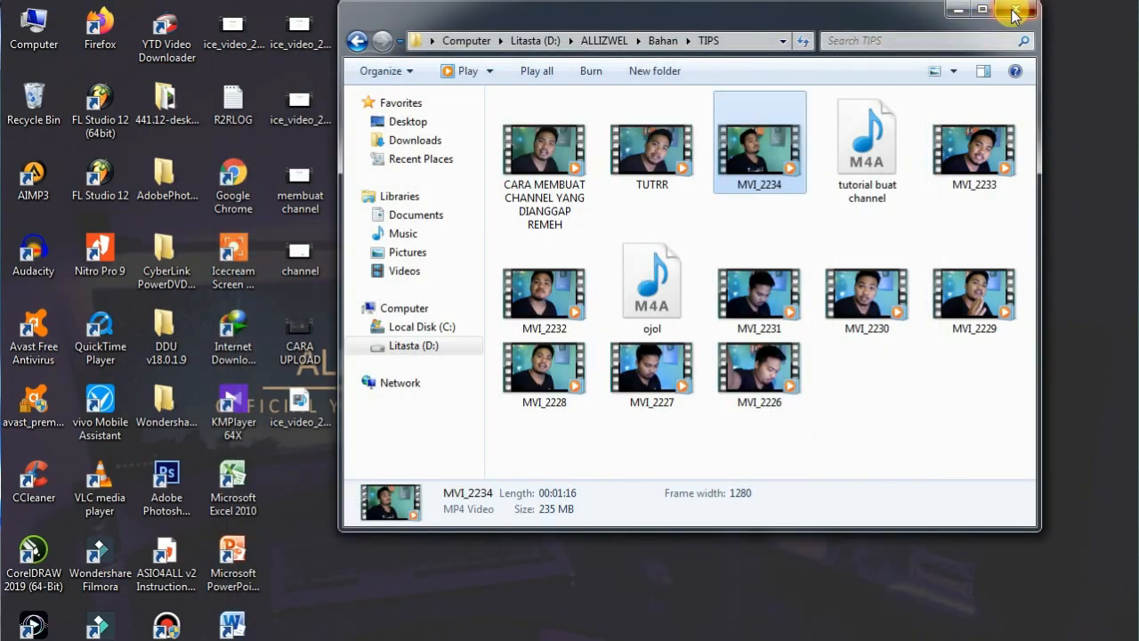
pyautogui.click(1014, 14)
pyautogui.rightClick(768, 109)
pyautogui.click(756, 152)
pyautogui.rightClick(752, 152)
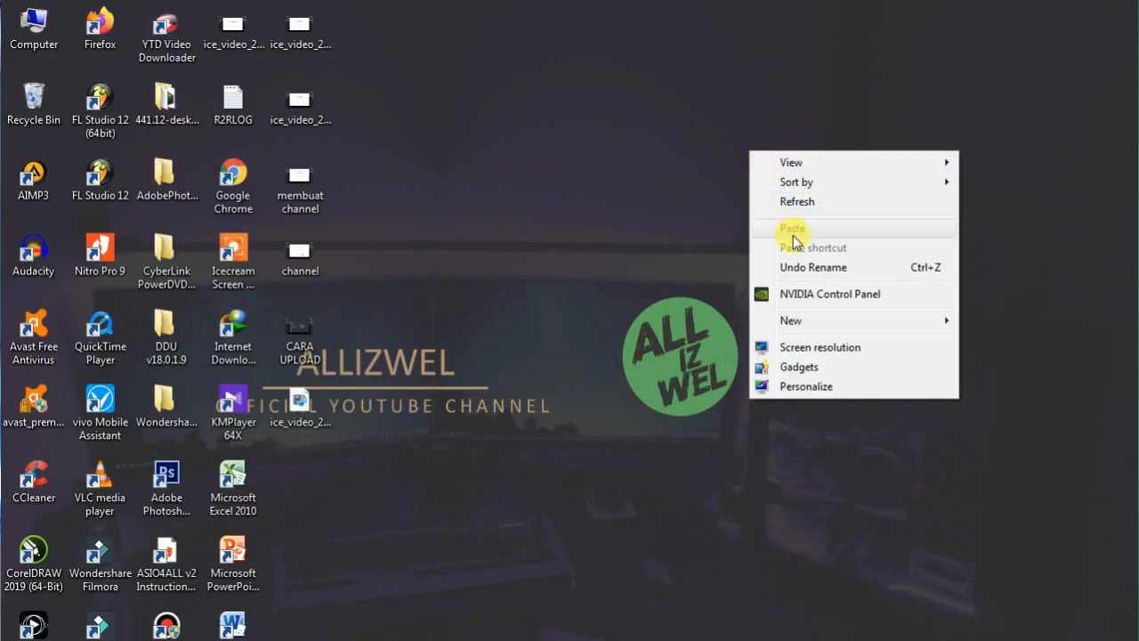
pyautogui.click(762, 201)
pyautogui.rightClick(495, 332)
pyautogui.click(529, 383)
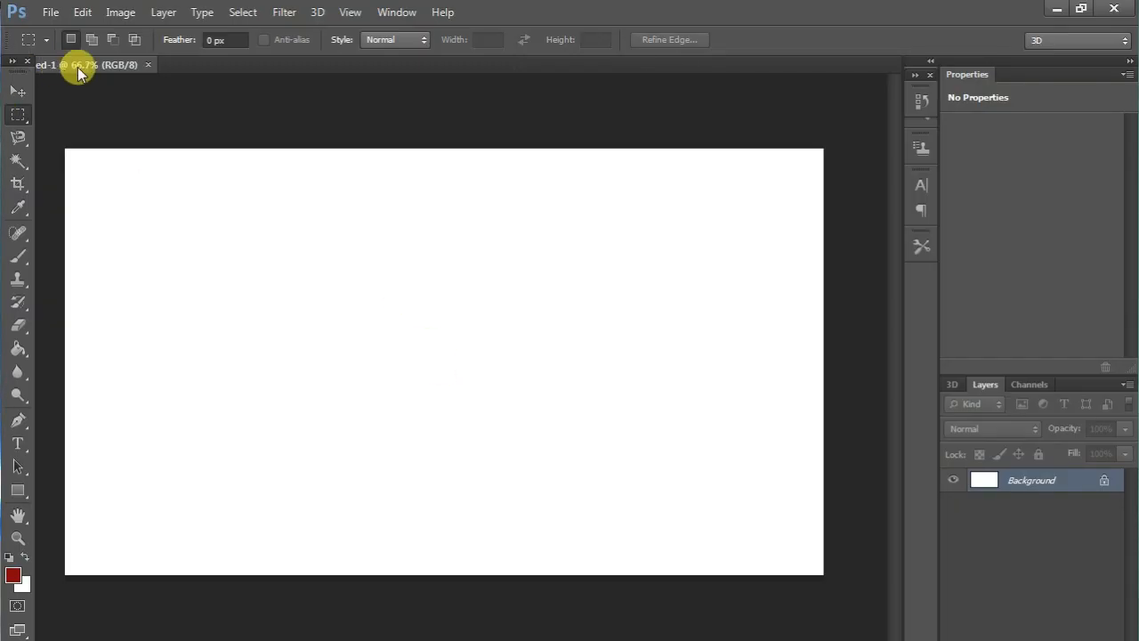
# In Photoshop, open BELAJAR THUMNAIL.PNG from New folder (2) in the Pictures library.
pyautogui.click(50, 11)
pyautogui.moveTo(50, 12)
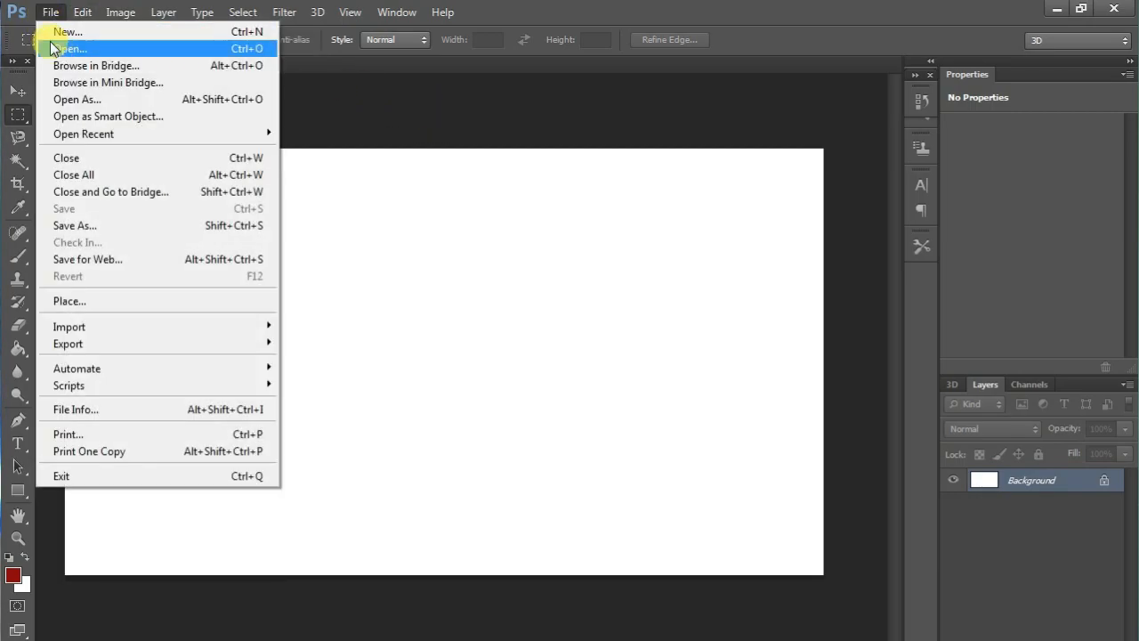
pyautogui.click(53, 49)
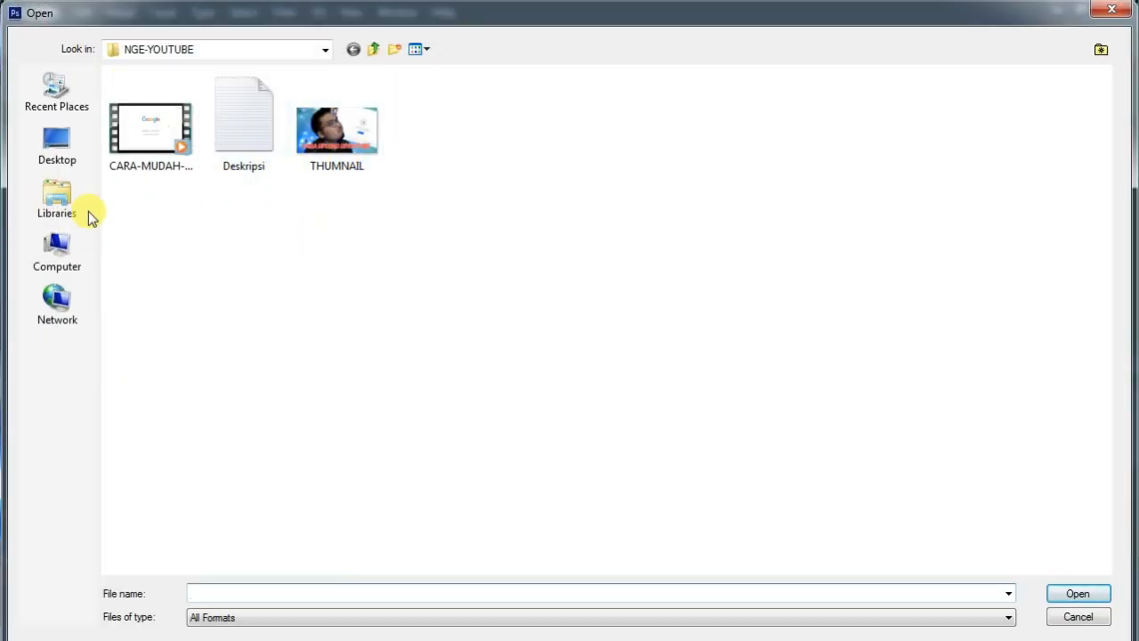
pyautogui.click(76, 212)
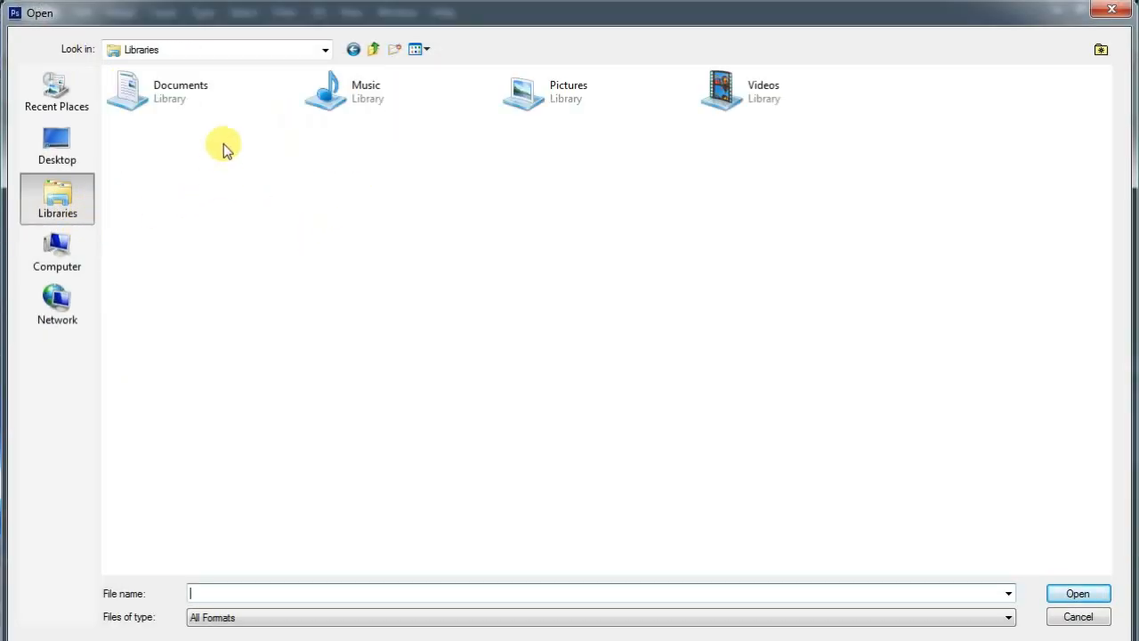
pyautogui.doubleClick(550, 104)
pyautogui.doubleClick(158, 111)
pyautogui.doubleClick(164, 142)
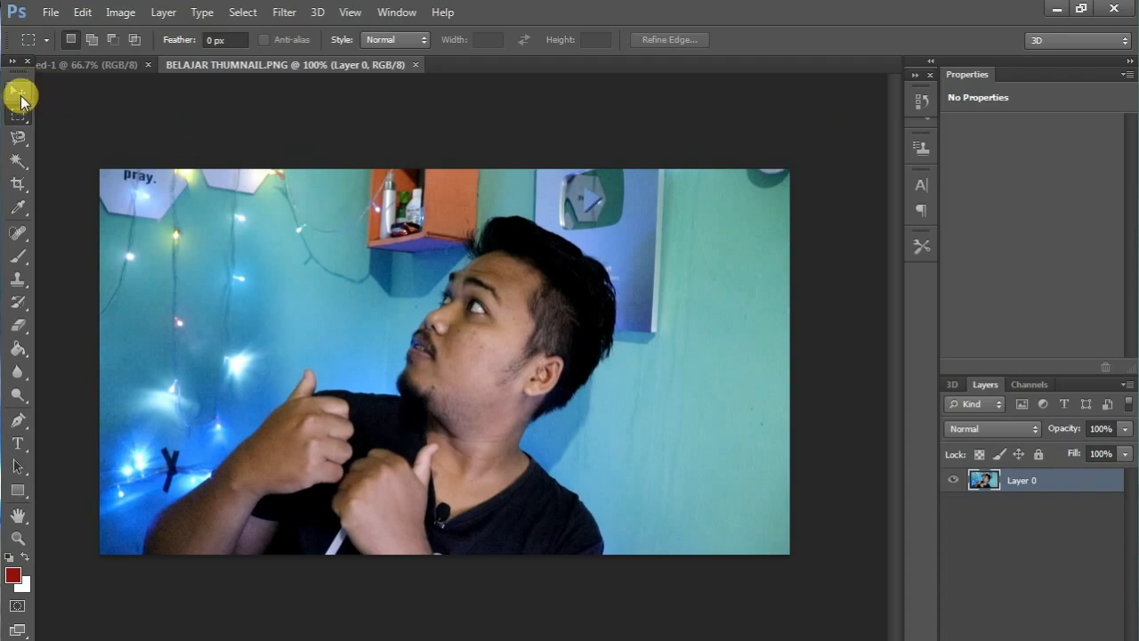
# Move the photo into the blank 1280 x 720 document, aligned to the canvas's upper-left corner.
pyautogui.click(19, 92)
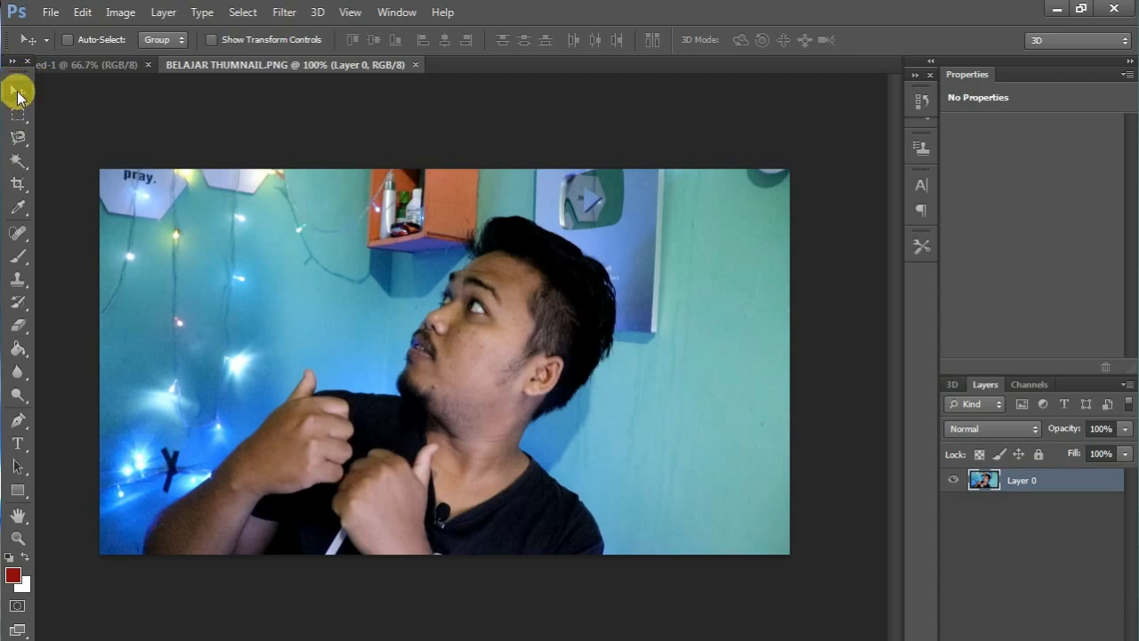
pyautogui.moveTo(471, 331); pyautogui.dragTo(315, 263)
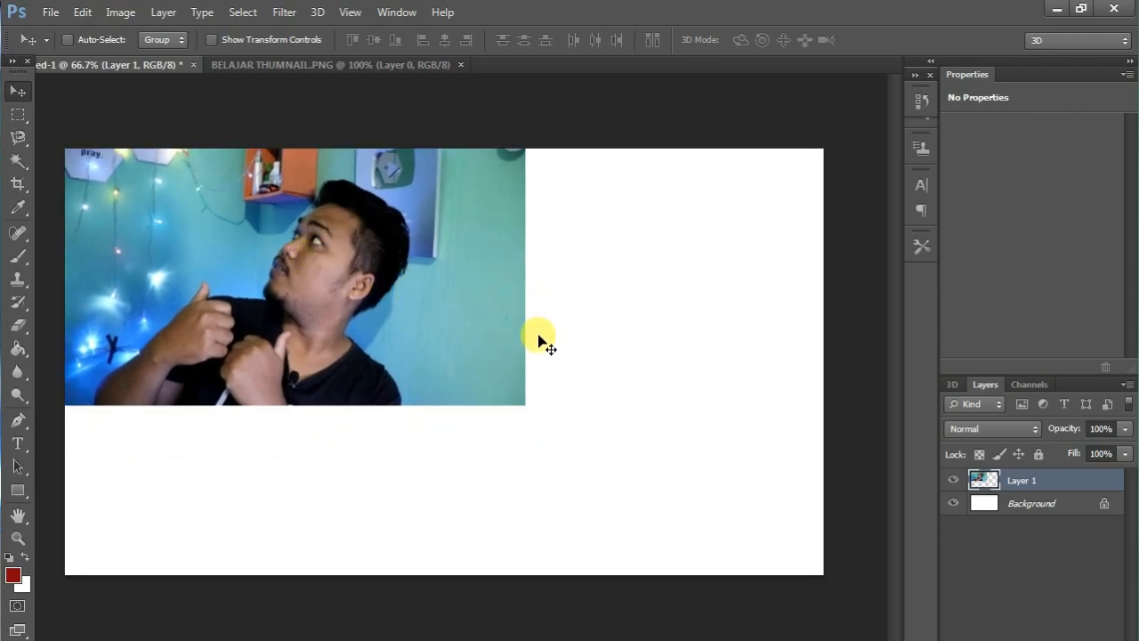
# Scale the photo up proportionally to about 166% from its upper-left corner so it fills the whole canvas.
pyautogui.hotkey('ctrl', 't')
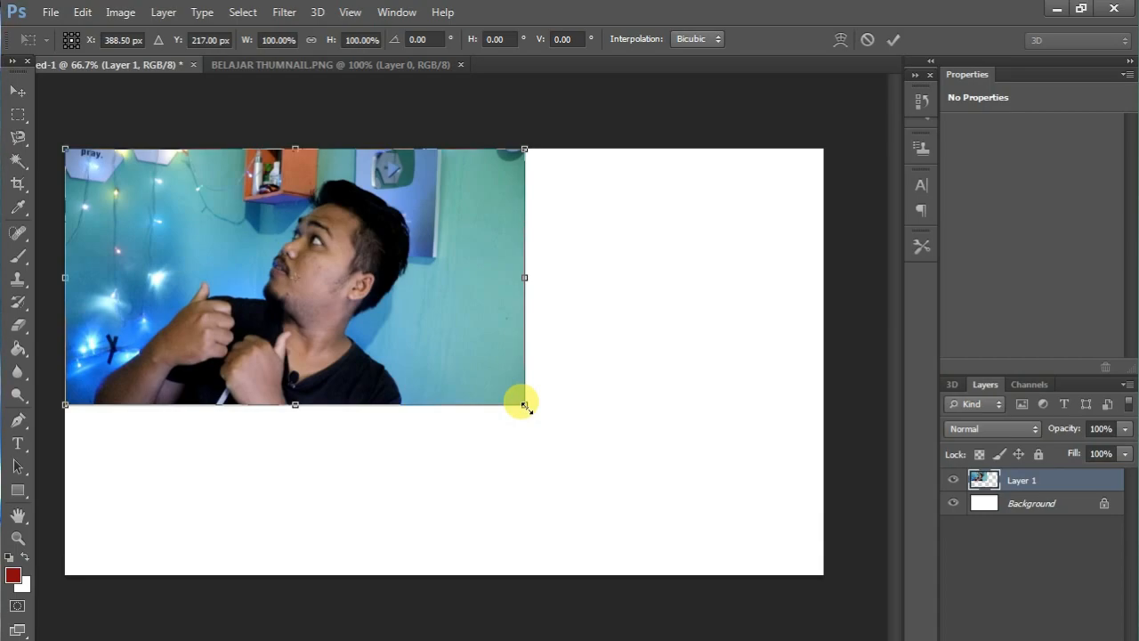
pyautogui.moveTo(524, 405); pyautogui.dragTo(525, 375)
pyautogui.hotkey('ctrl', 'z')
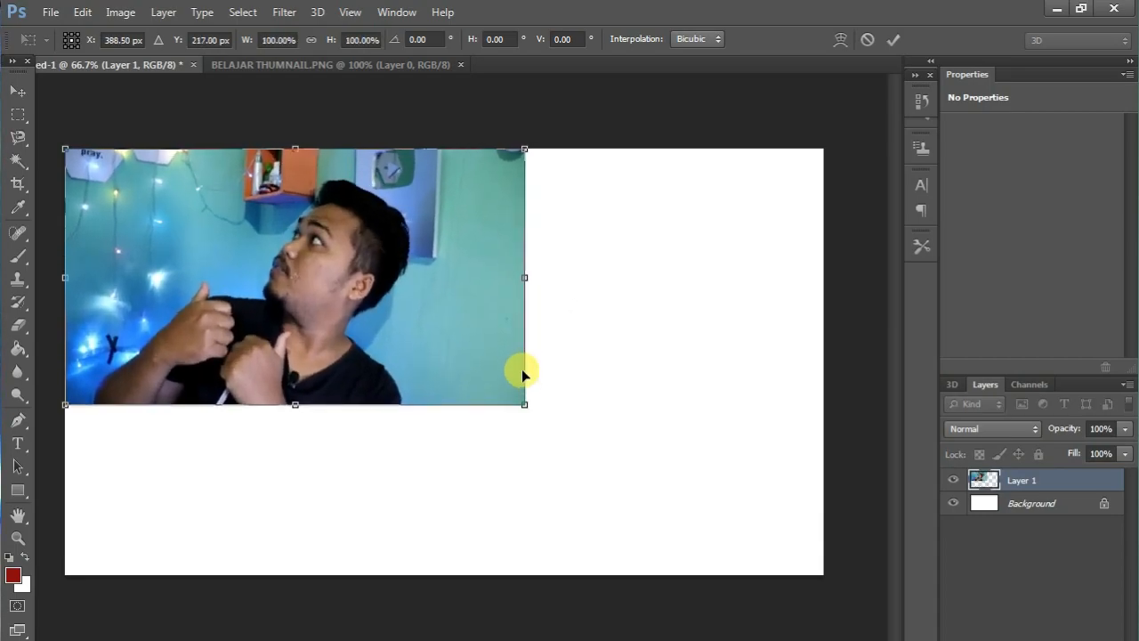
pyautogui.moveTo(525, 404); pyautogui.dragTo(820, 579)
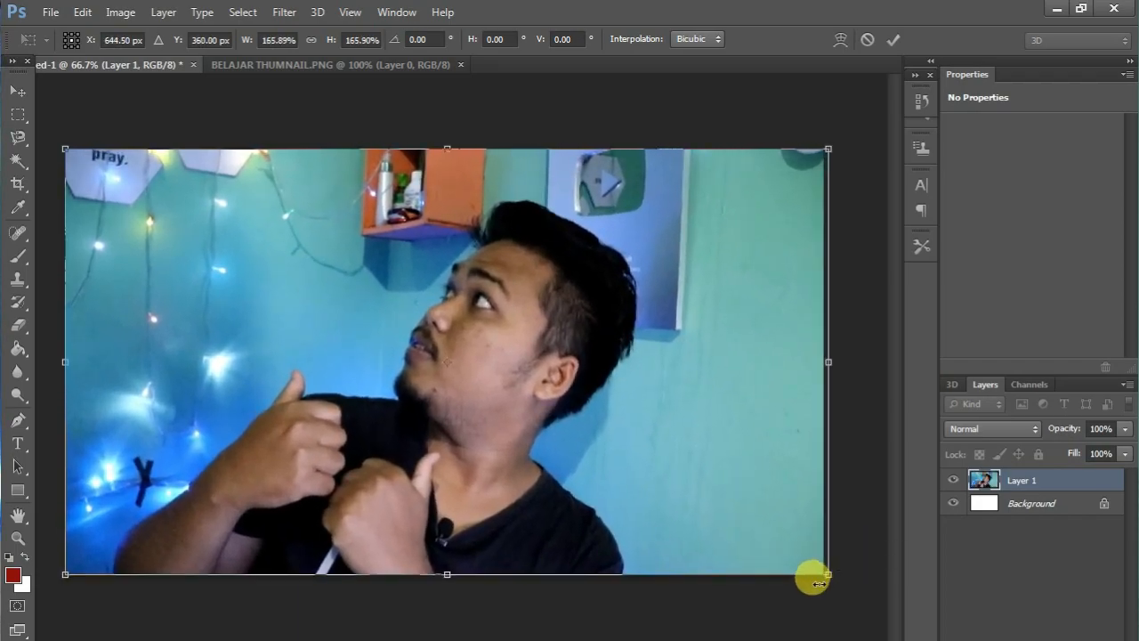
pyautogui.press('Return')
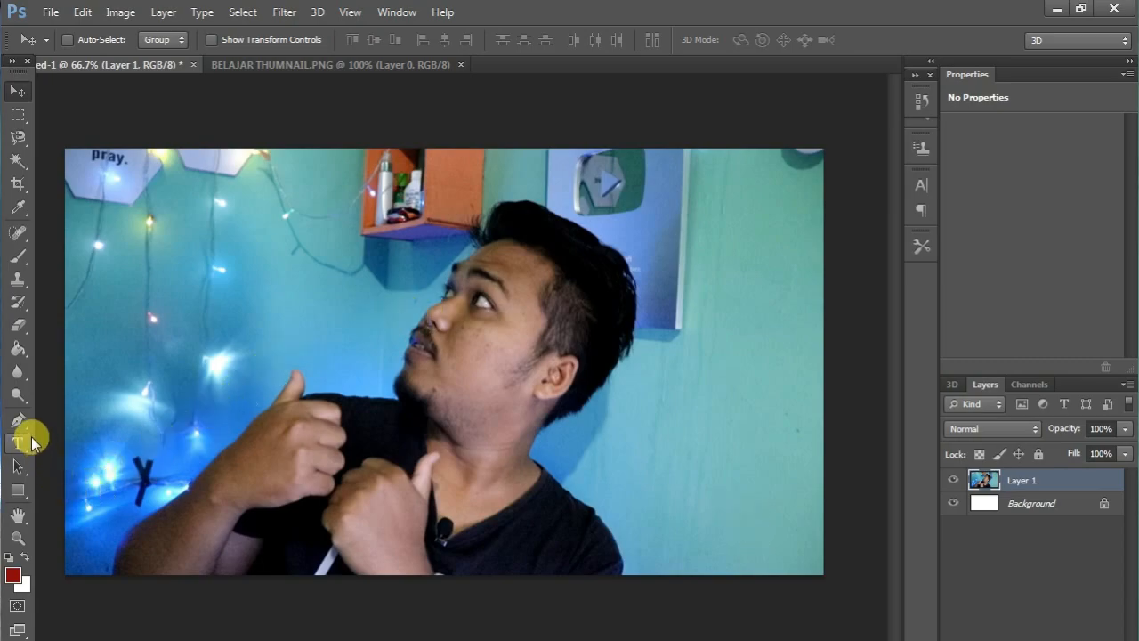
# Trace the man's outline with the Magnetic Lasso and copy the selection to a new layer.
pyautogui.click(17, 138)
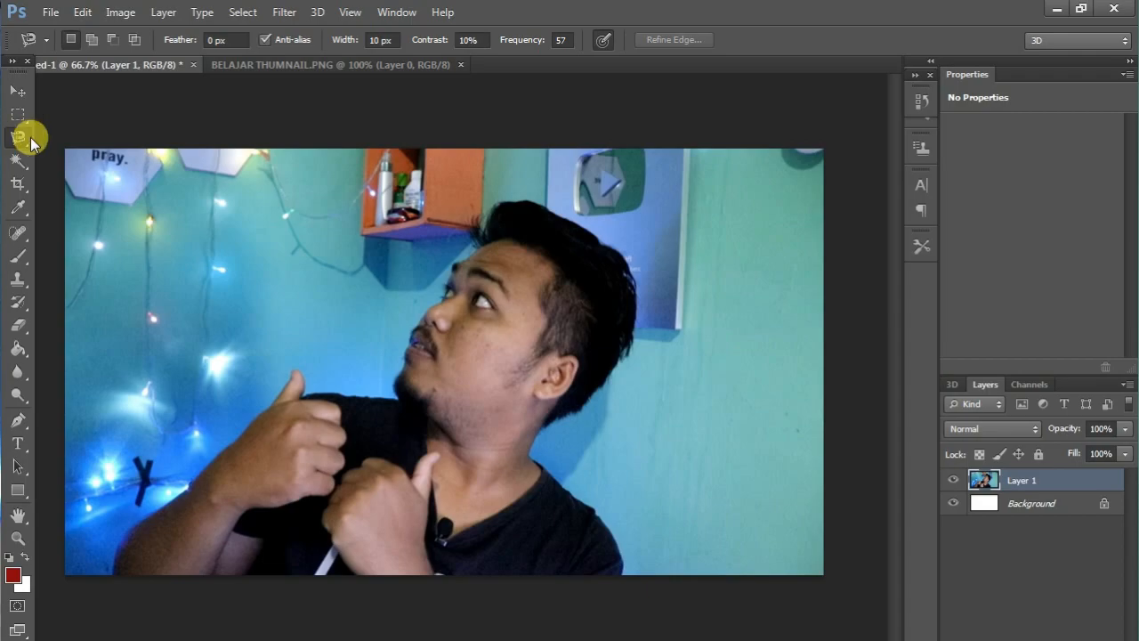
pyautogui.click(114, 563)
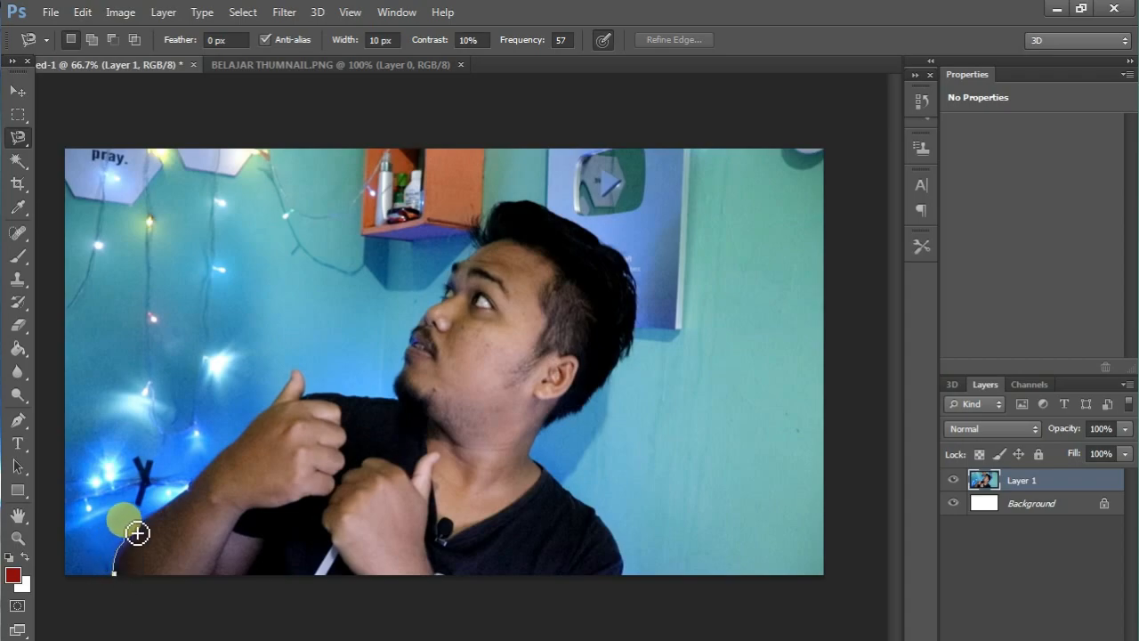
pyautogui.moveTo(238, 455)
pyautogui.mouseDown()
pyautogui.moveTo(293, 379)
pyautogui.moveTo(312, 399)
pyautogui.moveTo(407, 409)
pyautogui.moveTo(403, 399)
pyautogui.mouseUp()
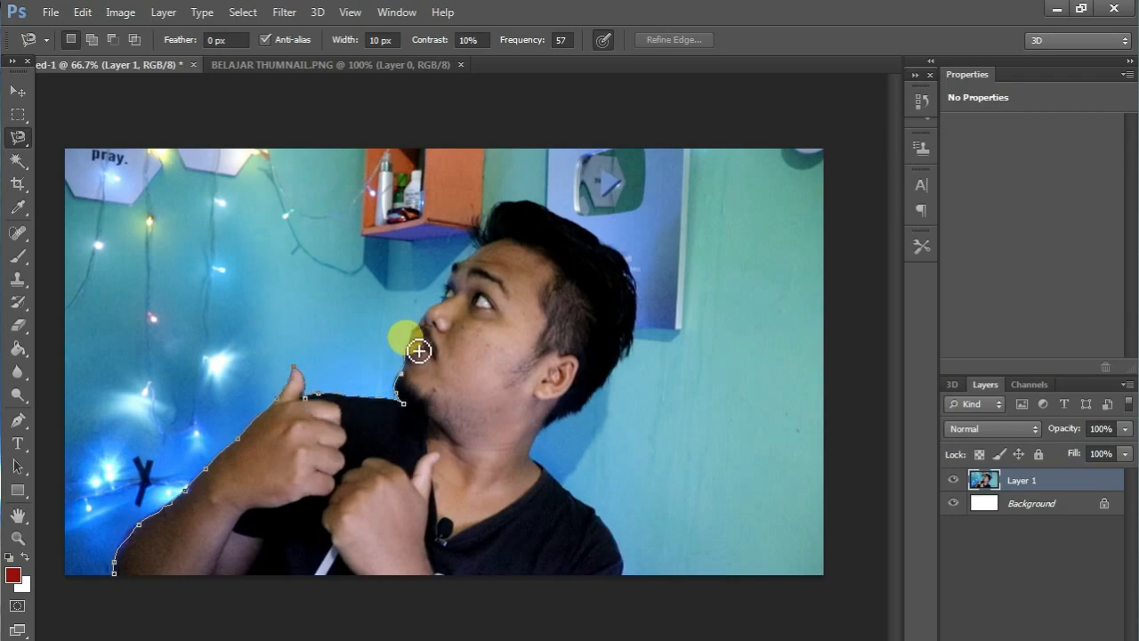
pyautogui.moveTo(423, 334)
pyautogui.mouseDown()
pyautogui.moveTo(427, 303)
pyautogui.moveTo(447, 302)
pyautogui.moveTo(460, 265)
pyautogui.moveTo(490, 253)
pyautogui.moveTo(492, 217)
pyautogui.moveTo(507, 205)
pyautogui.moveTo(483, 216)
pyautogui.moveTo(476, 247)
pyautogui.moveTo(477, 225)
pyautogui.moveTo(535, 207)
pyautogui.moveTo(490, 218)
pyautogui.moveTo(523, 201)
pyautogui.moveTo(562, 215)
pyautogui.moveTo(632, 286)
pyautogui.moveTo(646, 332)
pyautogui.moveTo(637, 371)
pyautogui.moveTo(534, 447)
pyautogui.moveTo(544, 480)
pyautogui.moveTo(601, 515)
pyautogui.moveTo(629, 552)
pyautogui.moveTo(627, 590)
pyautogui.moveTo(413, 634)
pyautogui.moveTo(198, 620)
pyautogui.moveTo(121, 593)
pyautogui.mouseUp()
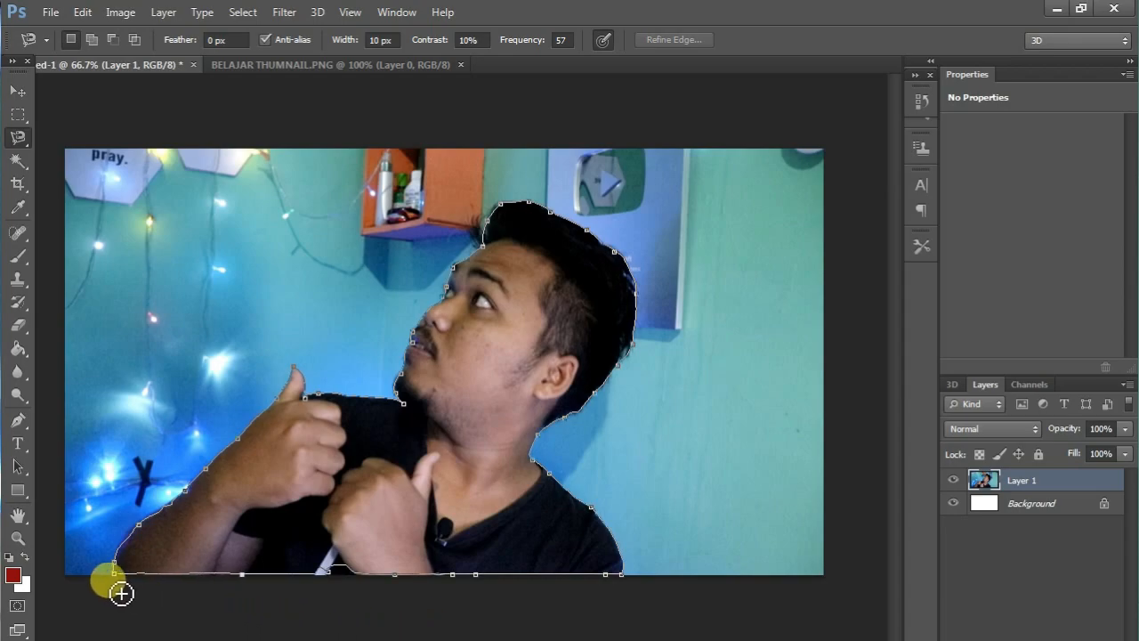
pyautogui.click(120, 584)
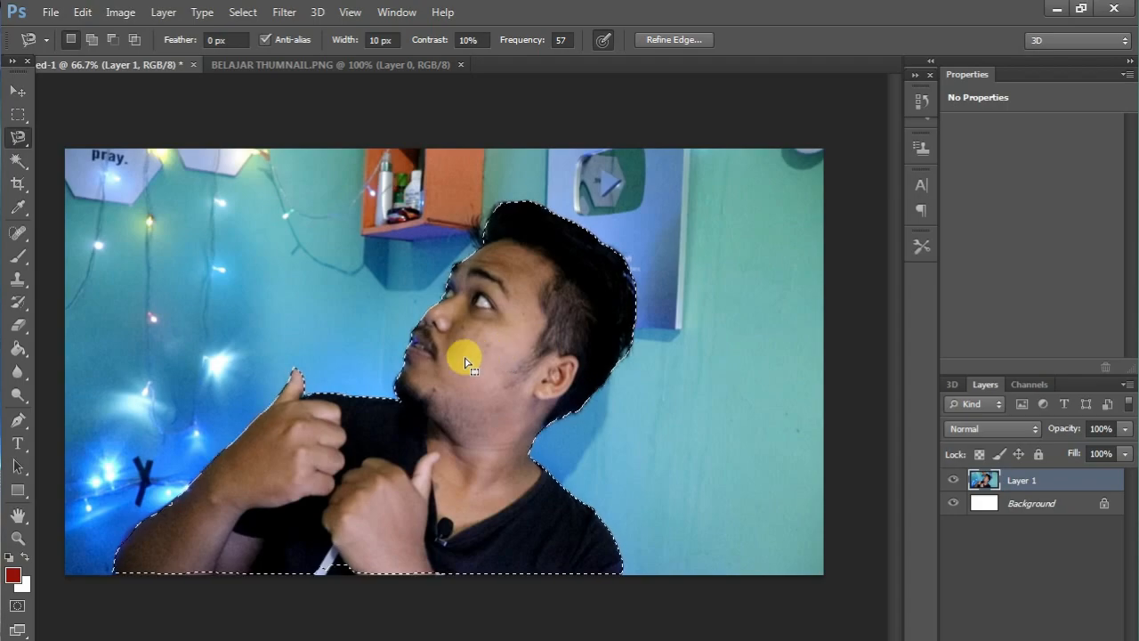
pyautogui.hotkey('ctrl', 'j')
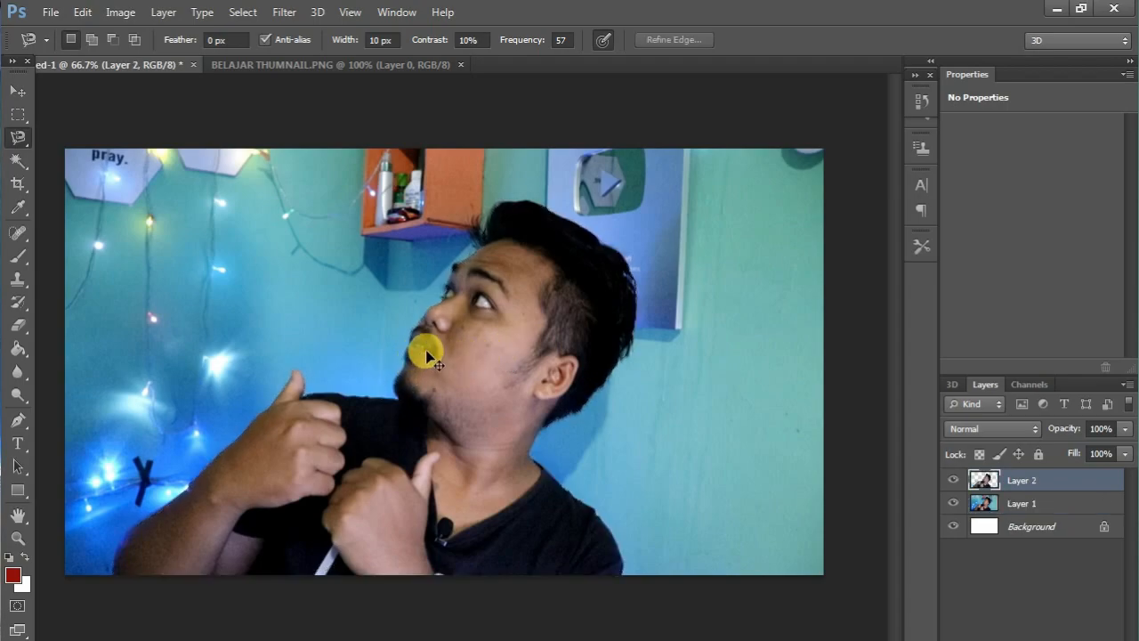
# Compare Layer 1 and Layer 2 by switching Layer 1's visibility off and on to check the man's cut-out.
pyautogui.click(17, 90)
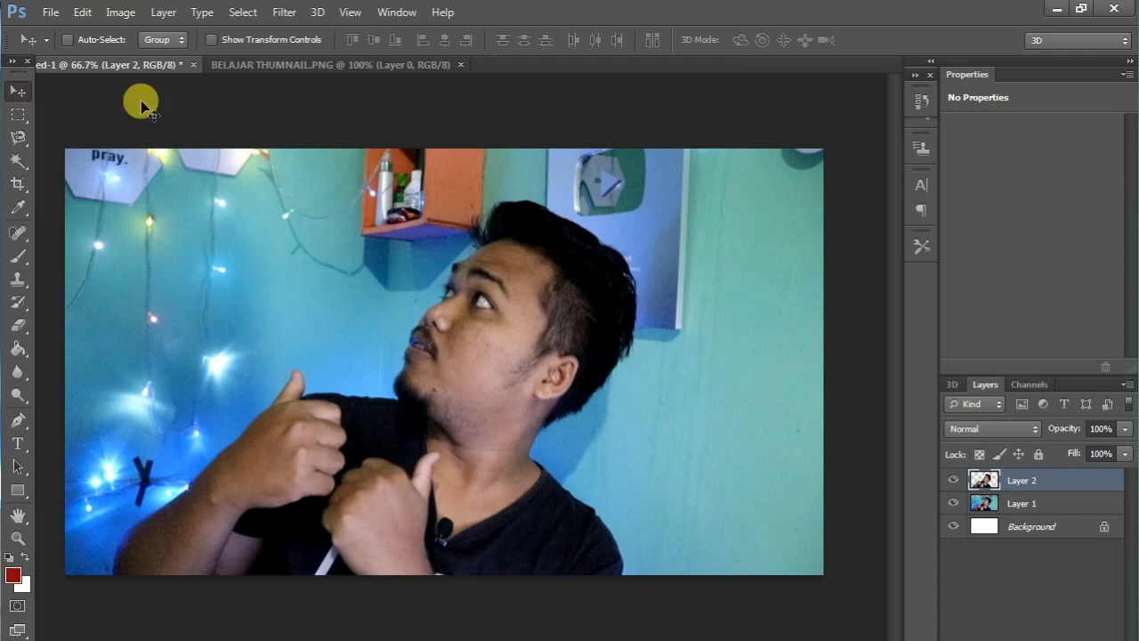
pyautogui.click(1011, 503)
pyautogui.click(1027, 481)
pyautogui.click(1030, 505)
pyautogui.click(1034, 485)
pyautogui.click(1027, 504)
pyautogui.click(1017, 478)
pyautogui.click(1018, 504)
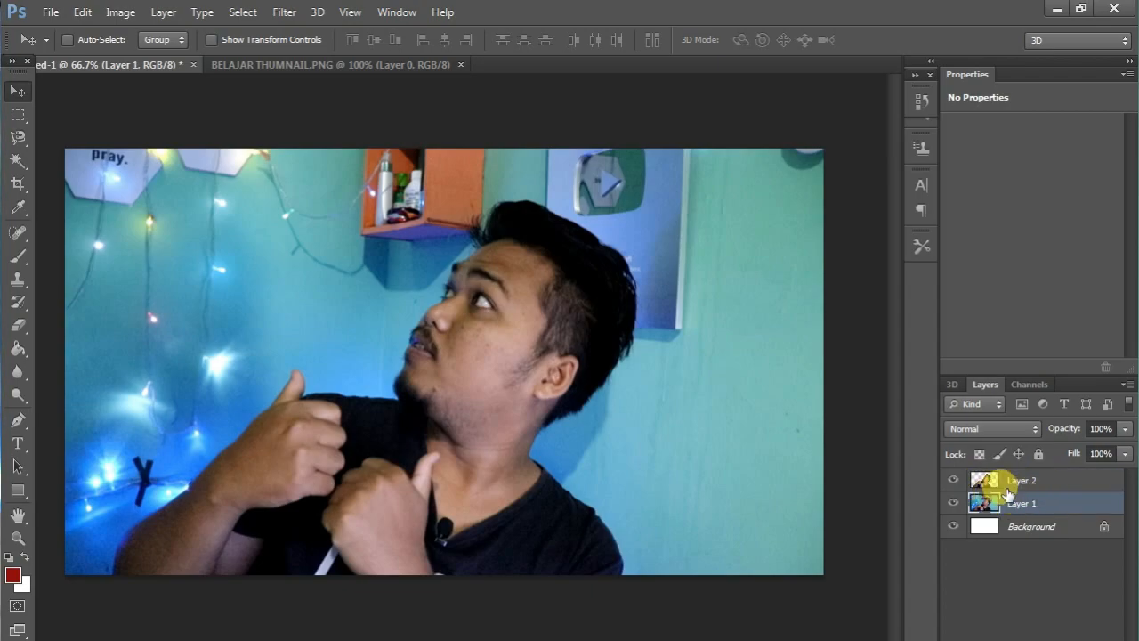
pyautogui.click(953, 504)
pyautogui.click(953, 505)
pyautogui.click(953, 505)
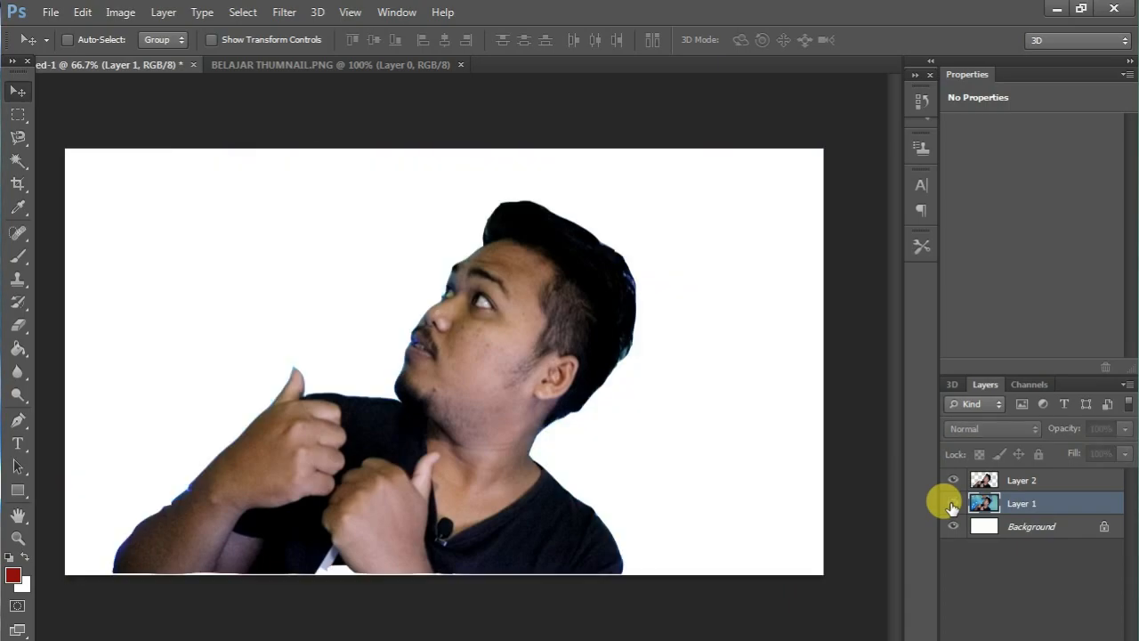
pyautogui.click(953, 504)
pyautogui.click(953, 504)
pyautogui.click(953, 504)
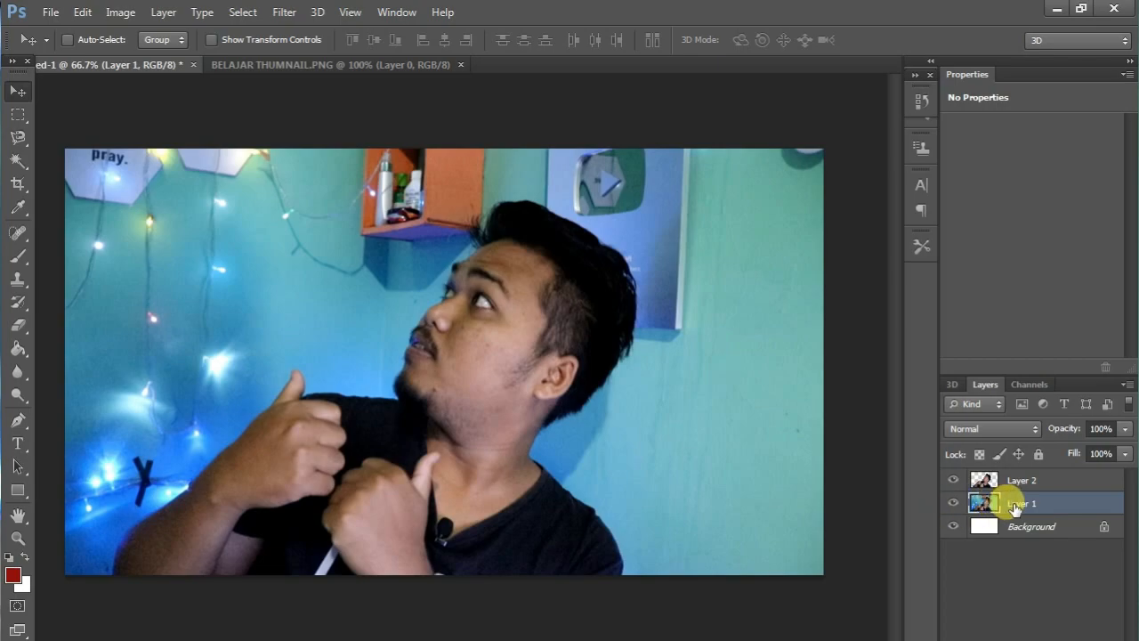
pyautogui.click(954, 505)
pyautogui.click(954, 504)
pyautogui.click(955, 505)
pyautogui.click(955, 504)
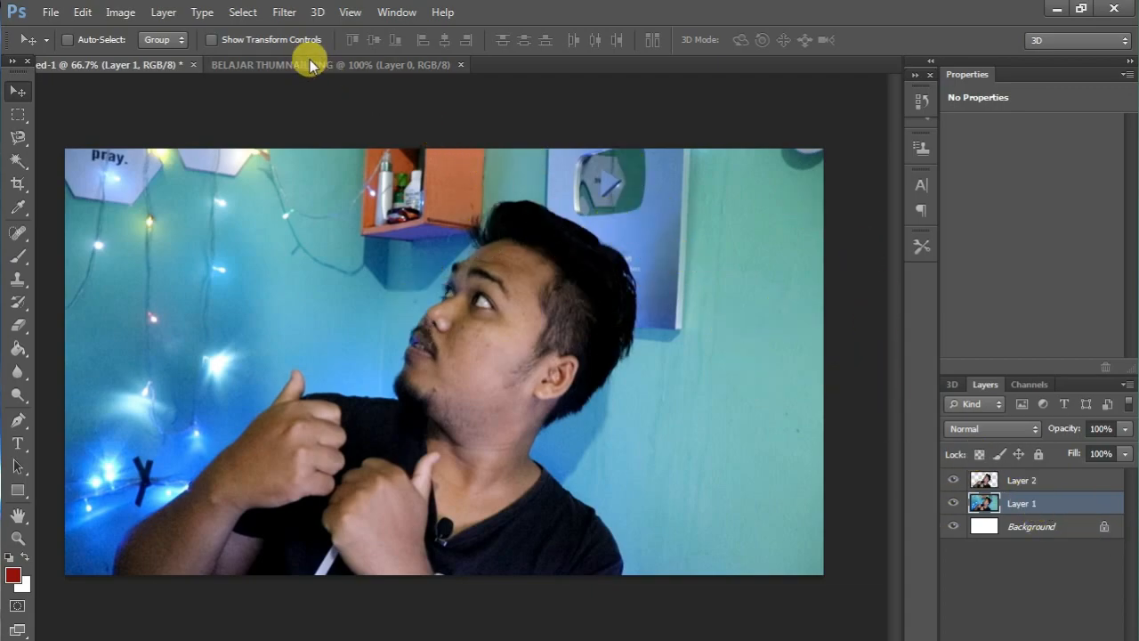
# Apply a Radial Blur to Layer 1 with amount 10, Spin method and Good quality.
pyautogui.click(284, 11)
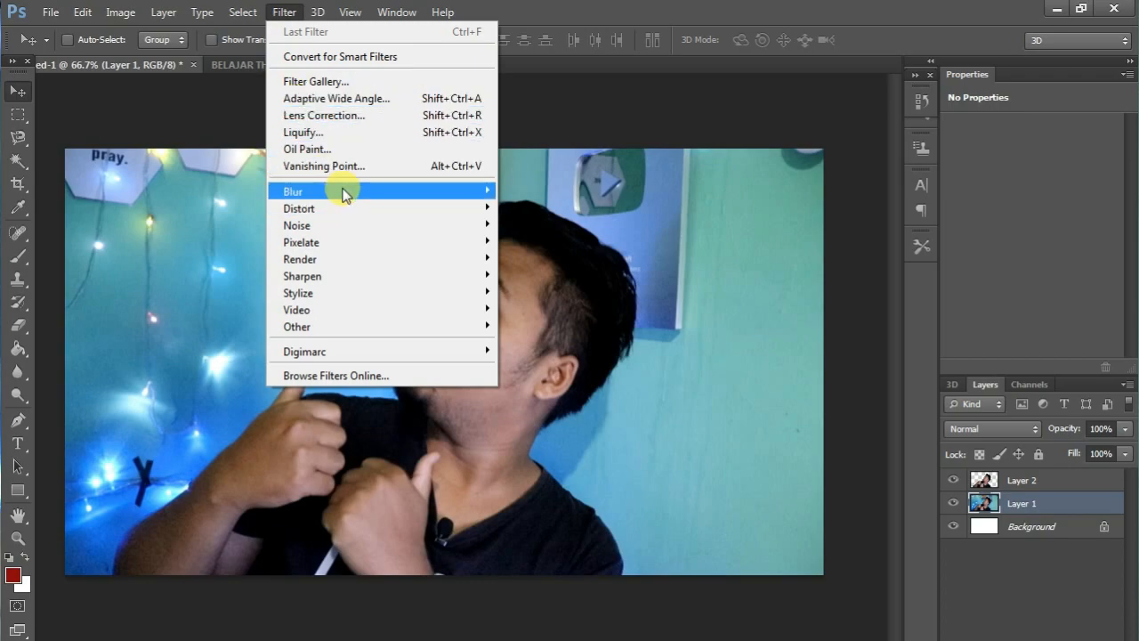
pyautogui.moveTo(457, 191)
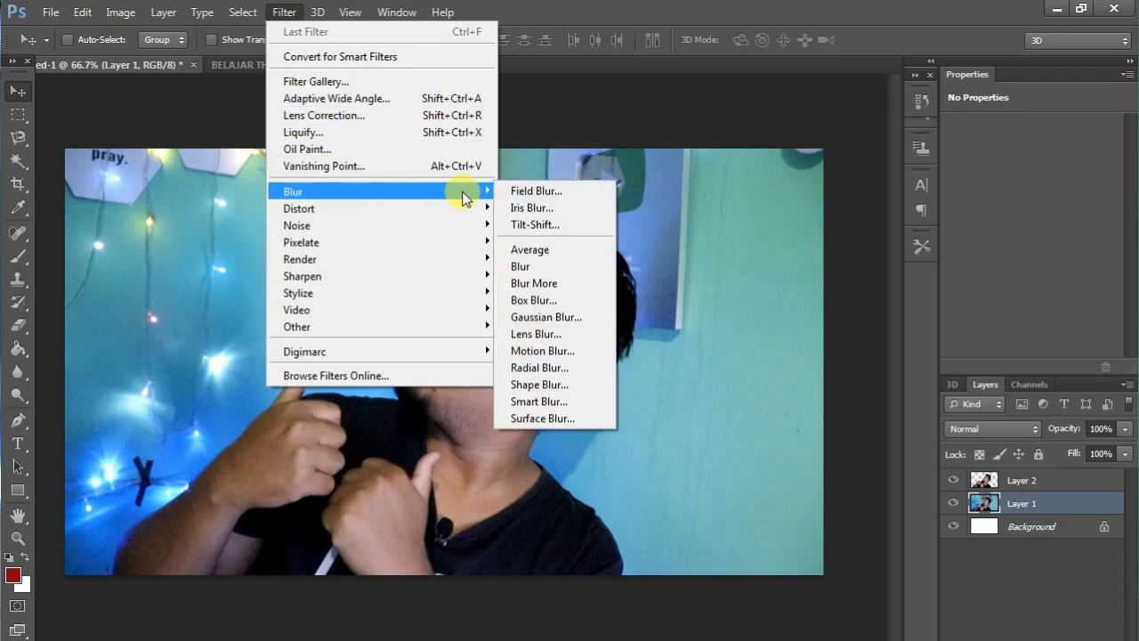
pyautogui.click(543, 370)
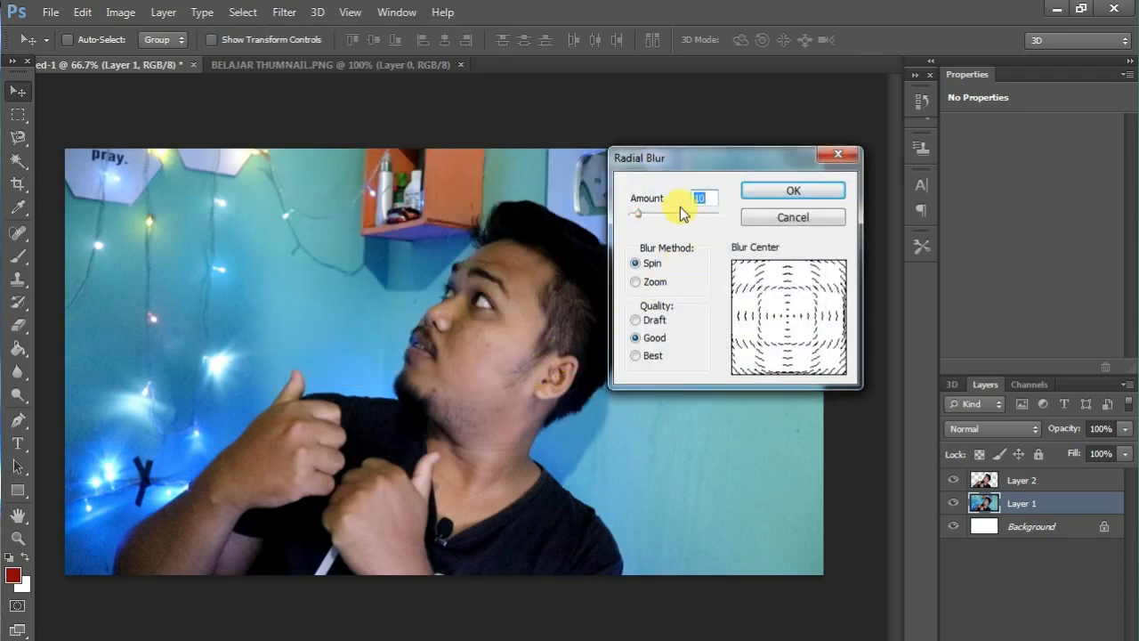
pyautogui.click(787, 192)
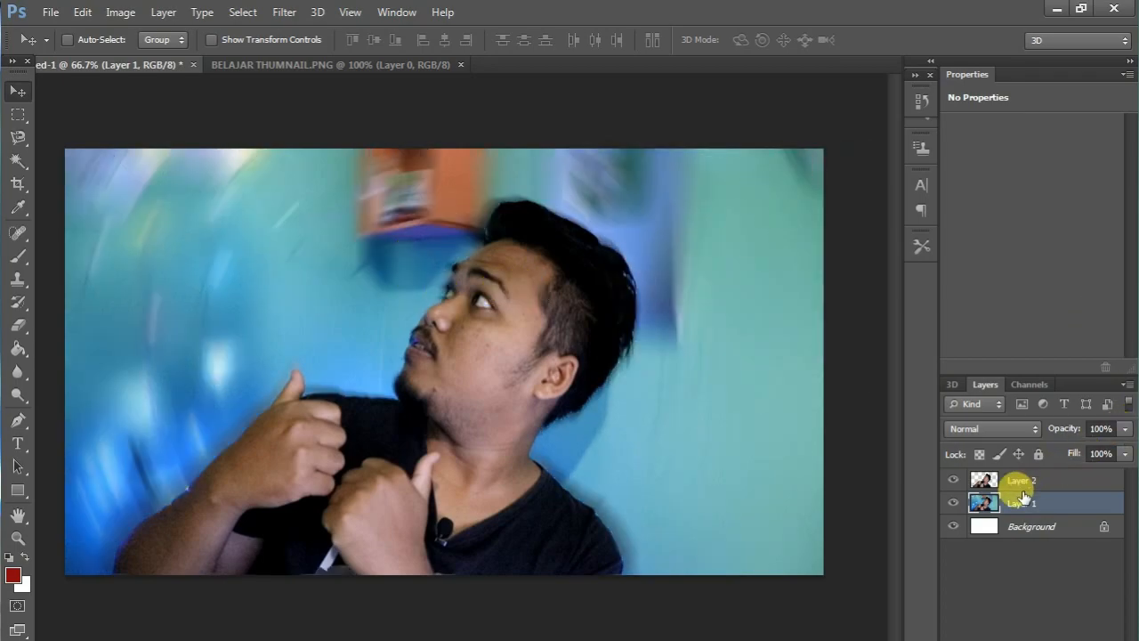
# Draw a rectangle of about 490 x 72 px near the canvas's upper-left corner and fill it with dark blue.
pyautogui.click(18, 491)
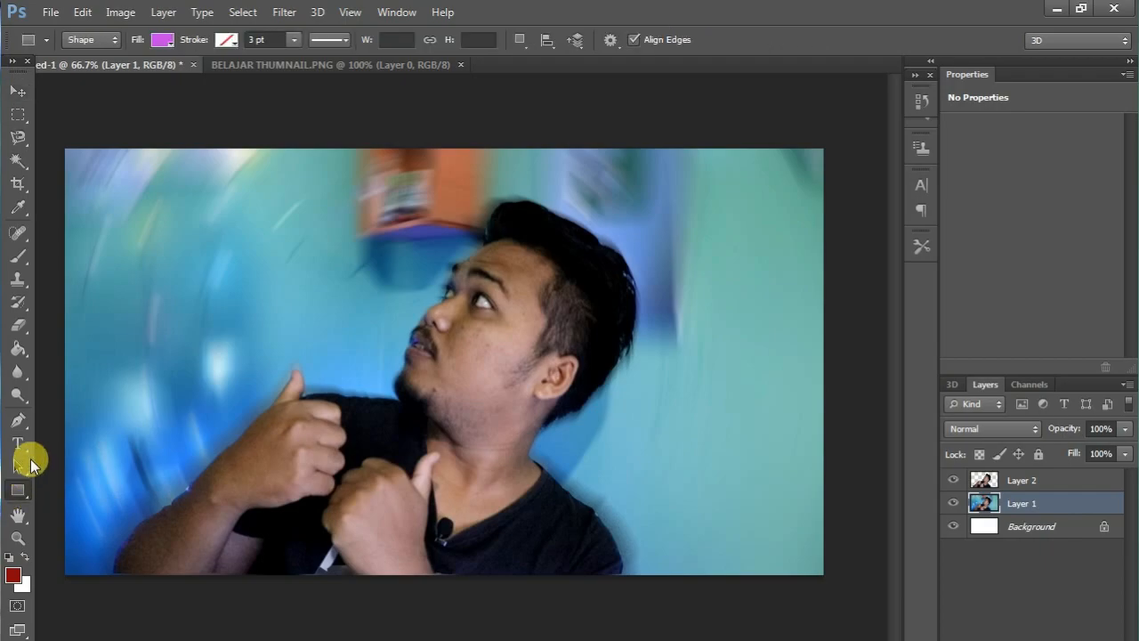
pyautogui.moveTo(79, 172); pyautogui.dragTo(367, 213)
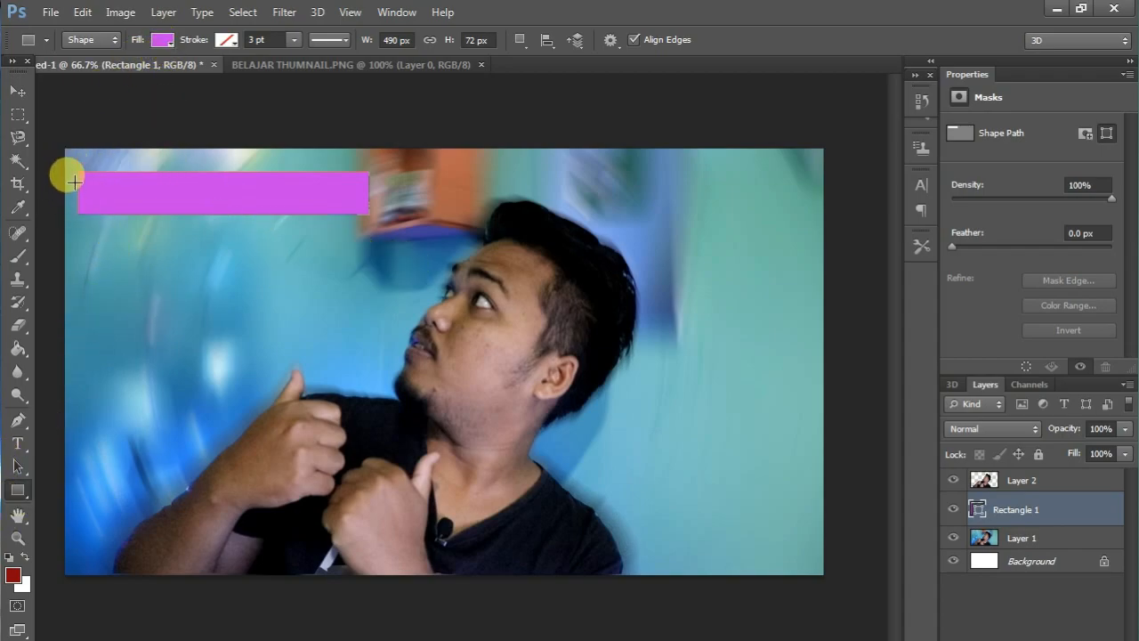
pyautogui.click(169, 45)
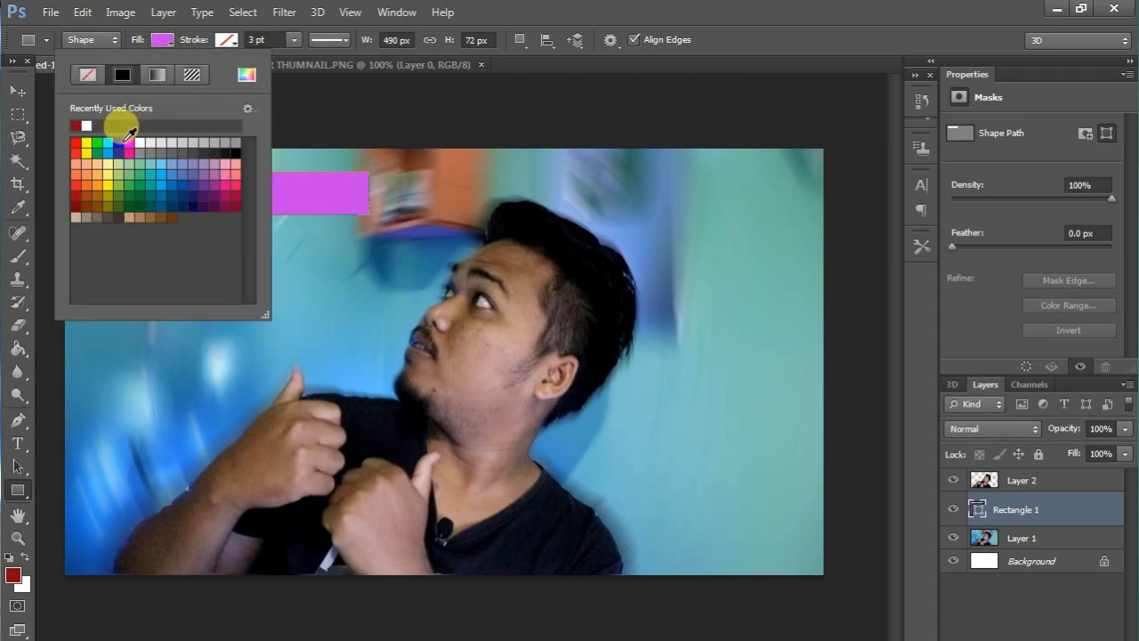
pyautogui.click(179, 184)
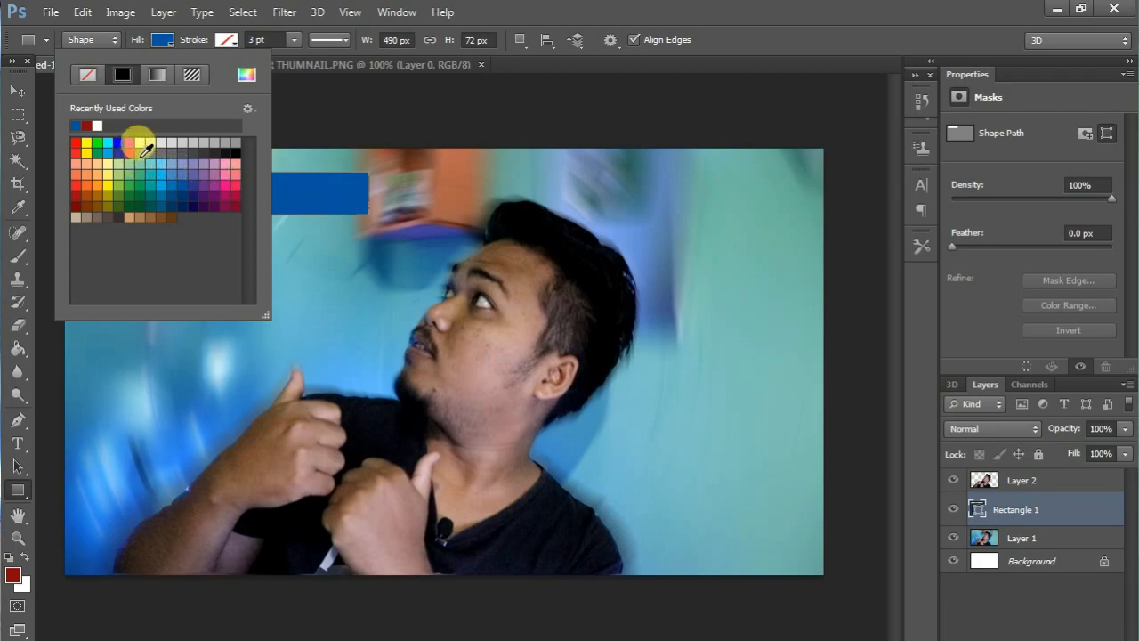
# Nudge the blue rectangle, enlarge it slightly and distort its corners into a downward-slanting banner that narrows towards the man's head.
pyautogui.click(19, 92)
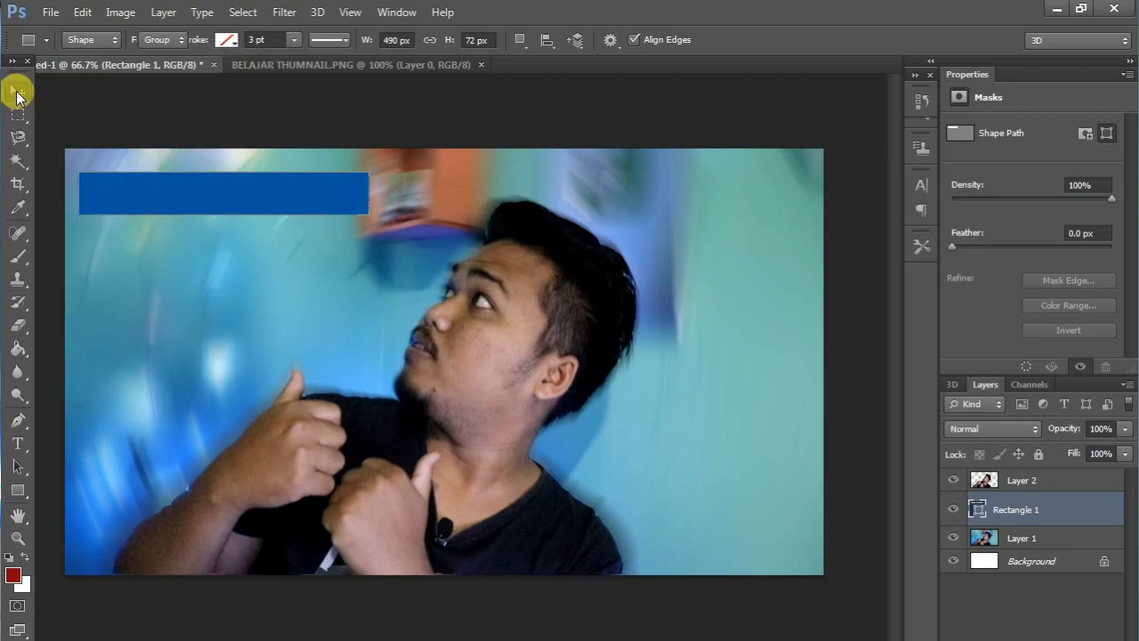
pyautogui.moveTo(165, 178); pyautogui.dragTo(172, 186)
pyautogui.hotkey('ctrl', 't')
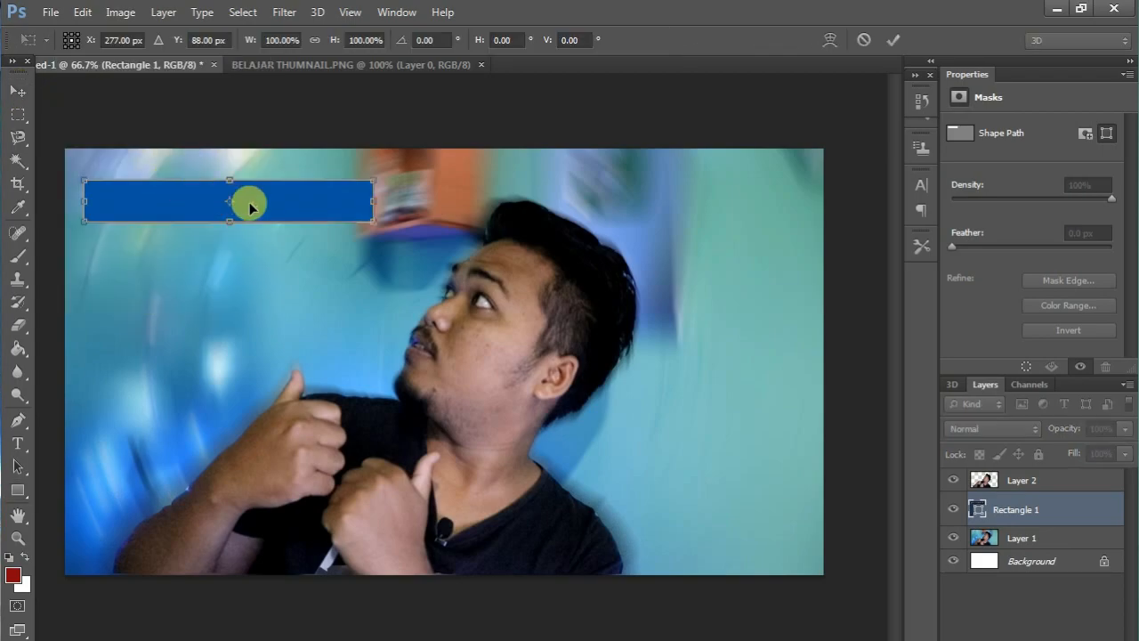
pyautogui.moveTo(372, 225); pyautogui.dragTo(415, 235)
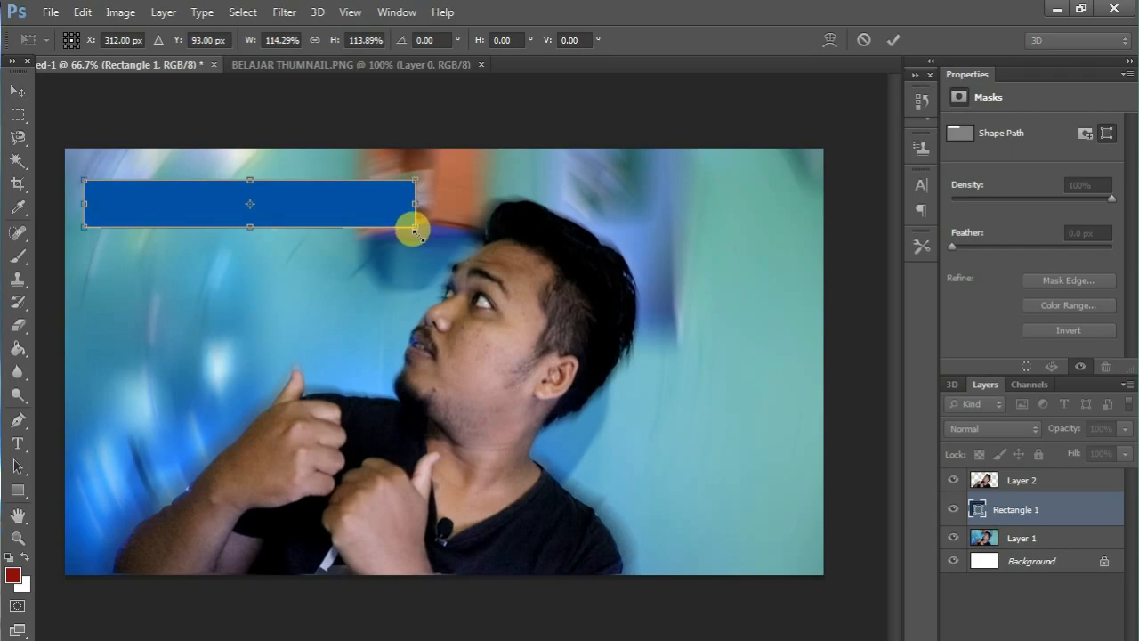
pyautogui.moveTo(414, 230)
pyautogui.mouseDown()
pyautogui.moveTo(407, 208)
pyautogui.moveTo(415, 224)
pyautogui.moveTo(379, 216)
pyautogui.moveTo(402, 197)
pyautogui.moveTo(389, 206)
pyautogui.moveTo(430, 220)
pyautogui.moveTo(400, 237)
pyautogui.moveTo(389, 264)
pyautogui.mouseUp()
pyautogui.moveTo(414, 187); pyautogui.dragTo(388, 235)
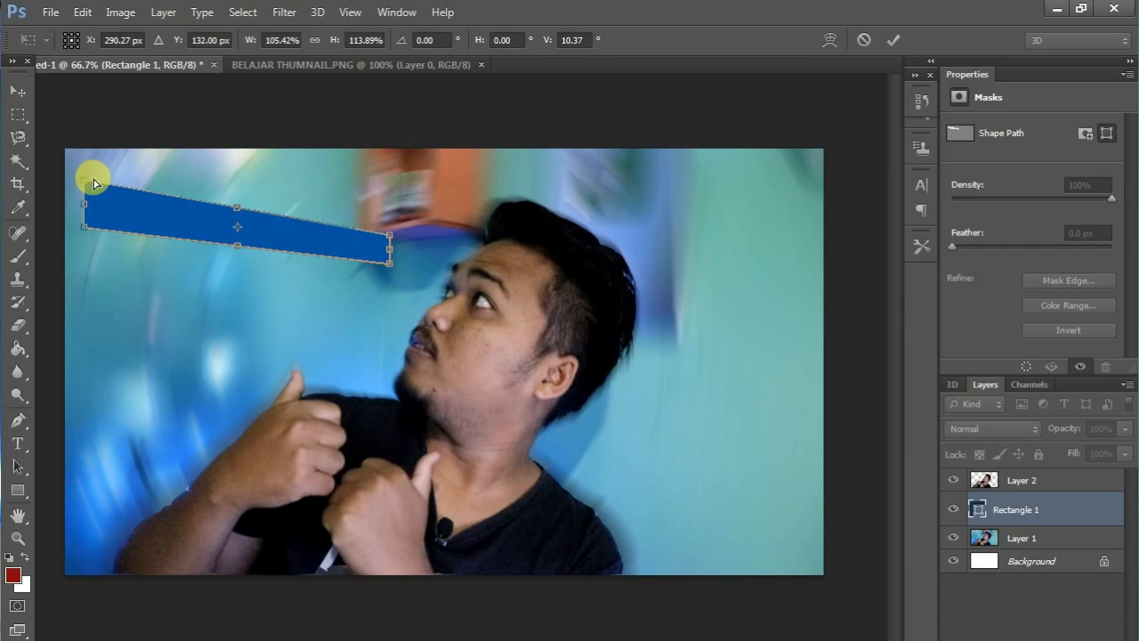
pyautogui.moveTo(90, 178); pyautogui.dragTo(94, 161)
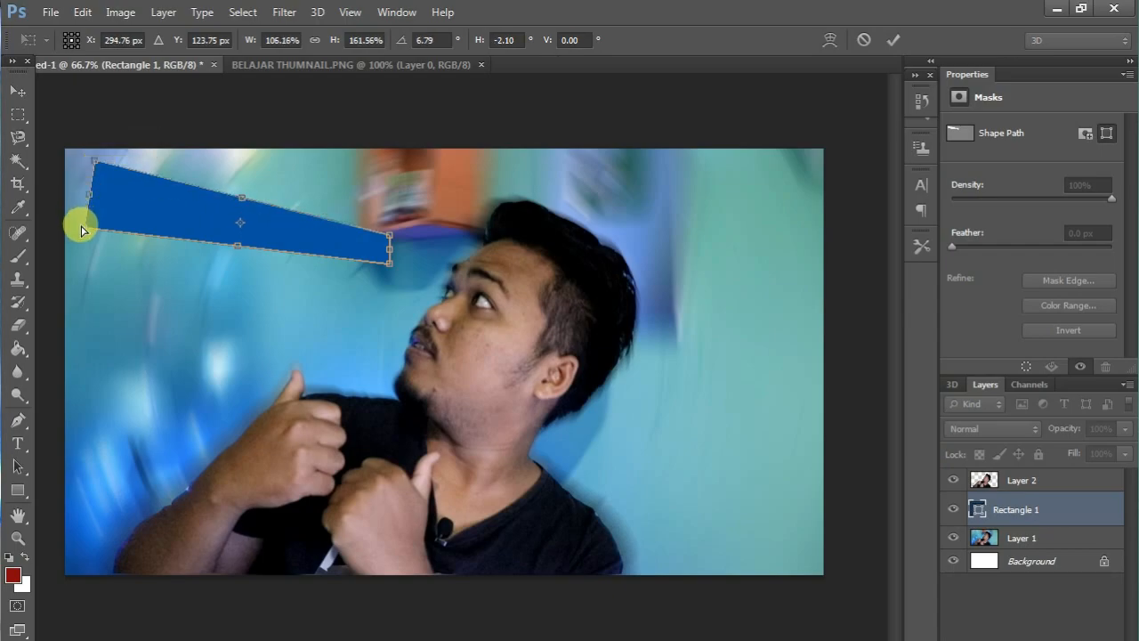
pyautogui.moveTo(81, 230); pyautogui.dragTo(119, 227)
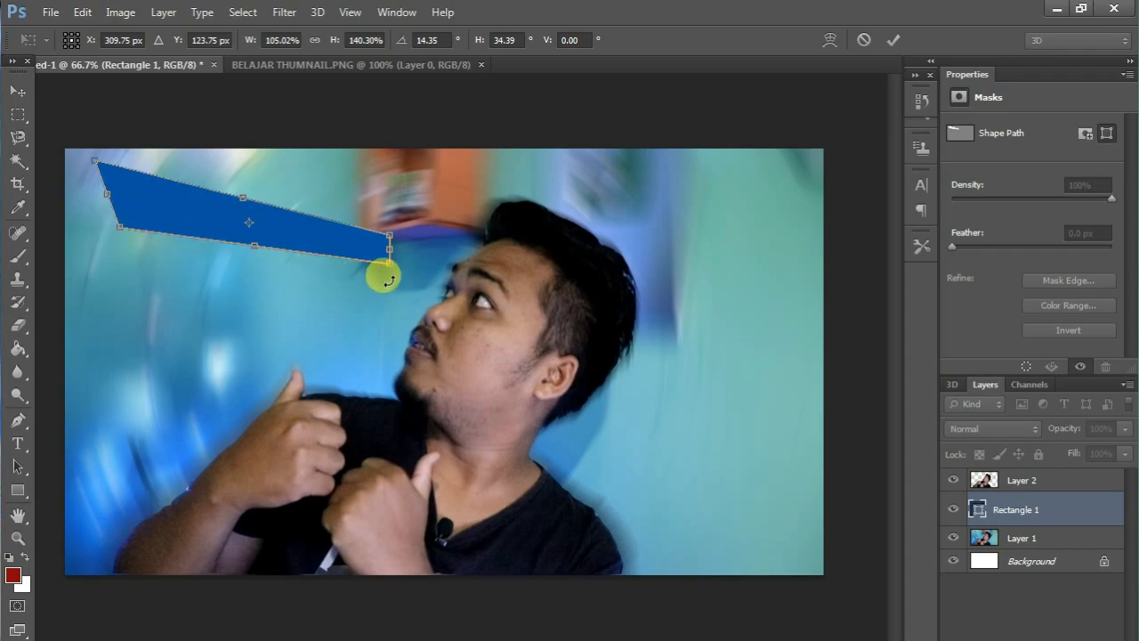
pyautogui.press('Return')
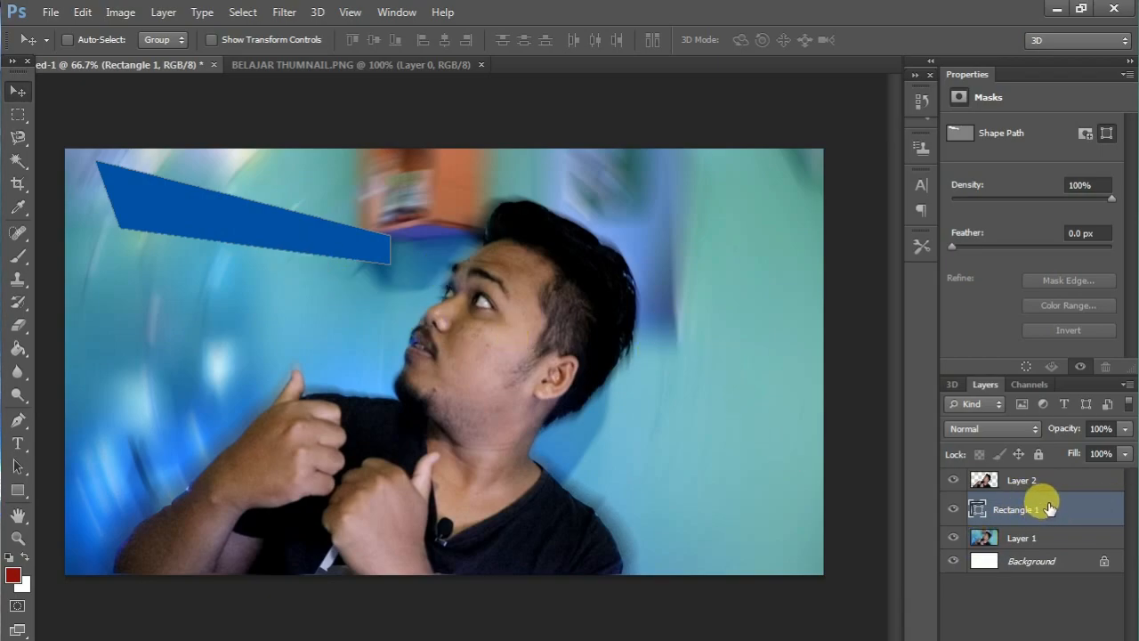
# Duplicate the blue banner, place the copy just below the original and distort it so its left end slants the opposite way.
pyautogui.hotkey('ctrl', 'j')
pyautogui.moveTo(152, 223); pyautogui.dragTo(159, 290)
pyautogui.hotkey('ctrl', 't')
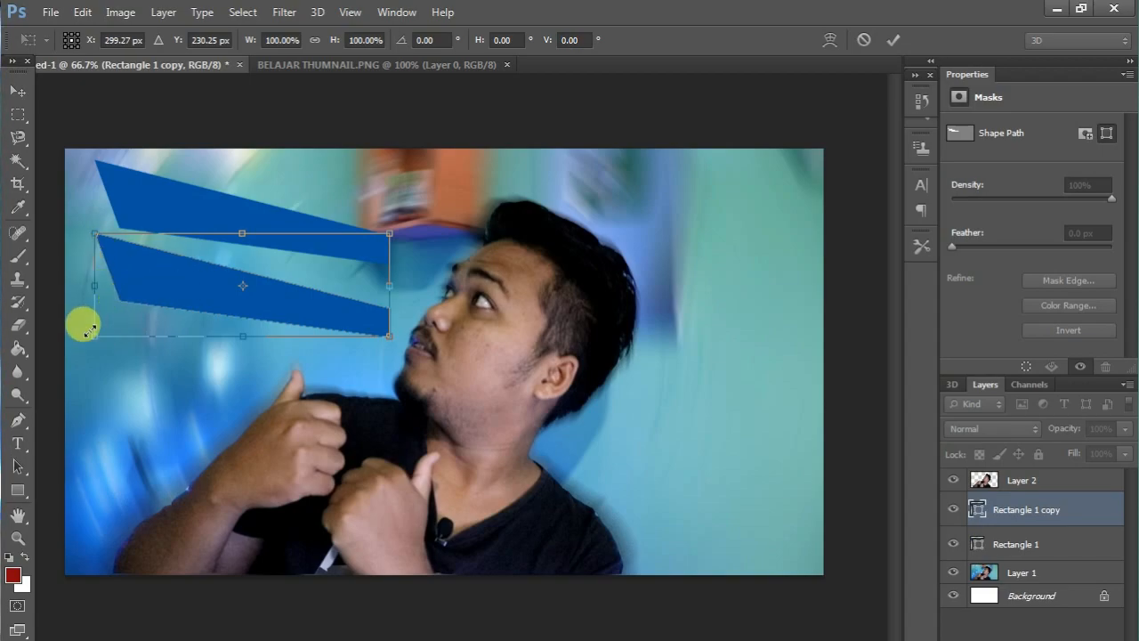
pyautogui.moveTo(92, 333); pyautogui.dragTo(18, 303)
pyautogui.moveTo(133, 276); pyautogui.dragTo(153, 279)
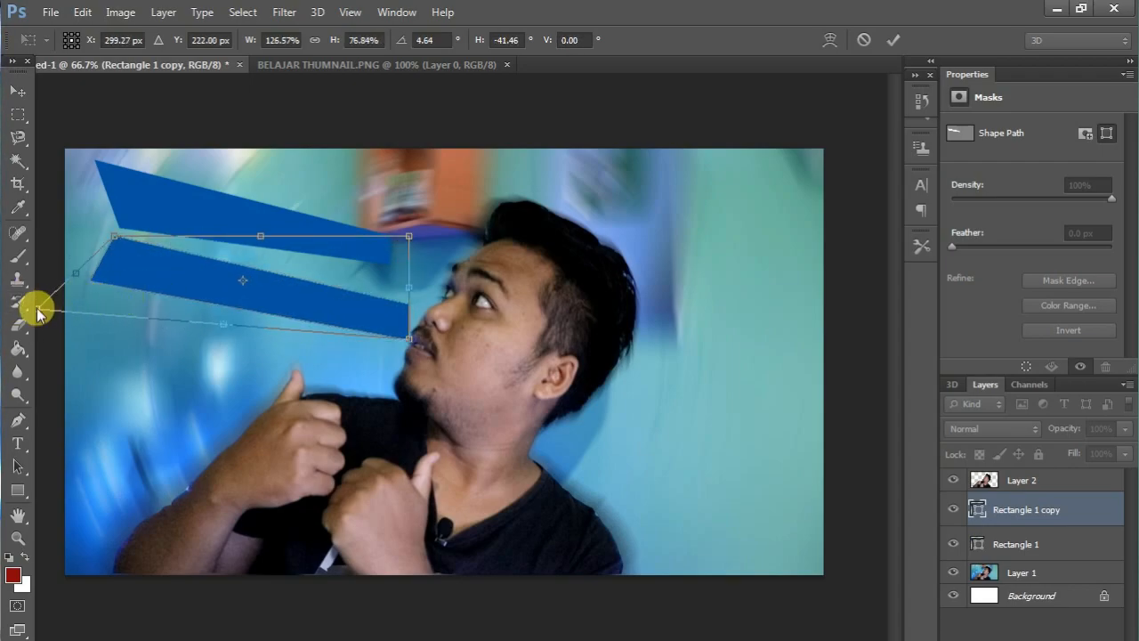
pyautogui.press('Return')
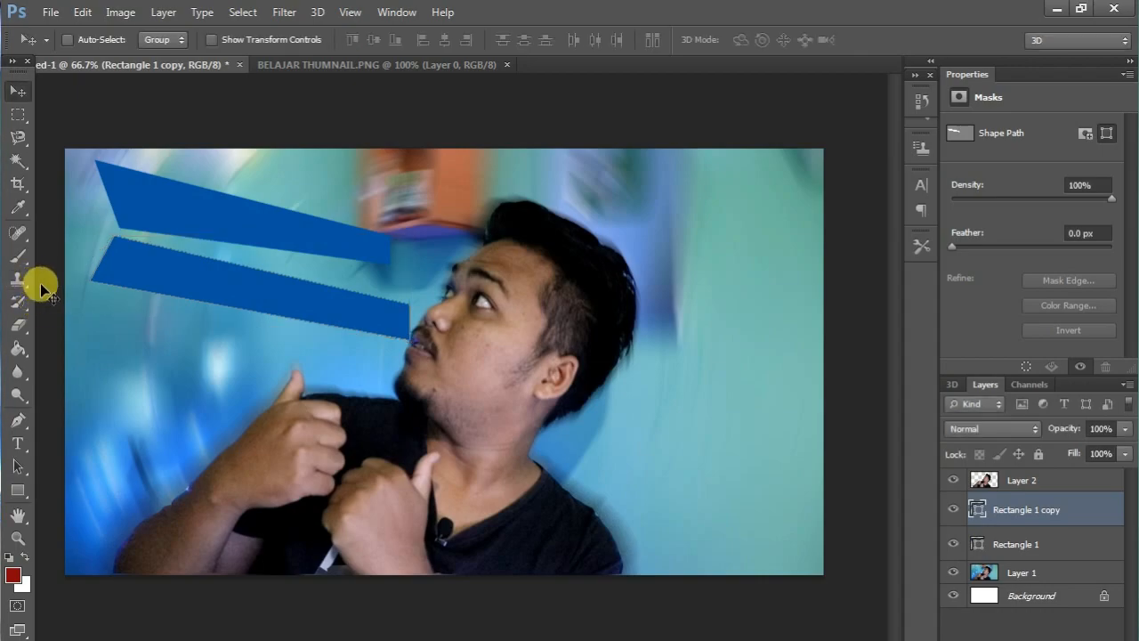
# Distort the lower banner again, stretching its left end further towards the canvas's left edge.
pyautogui.hotkey('ctrl', 't')
pyautogui.moveTo(89, 335); pyautogui.dragTo(46, 337)
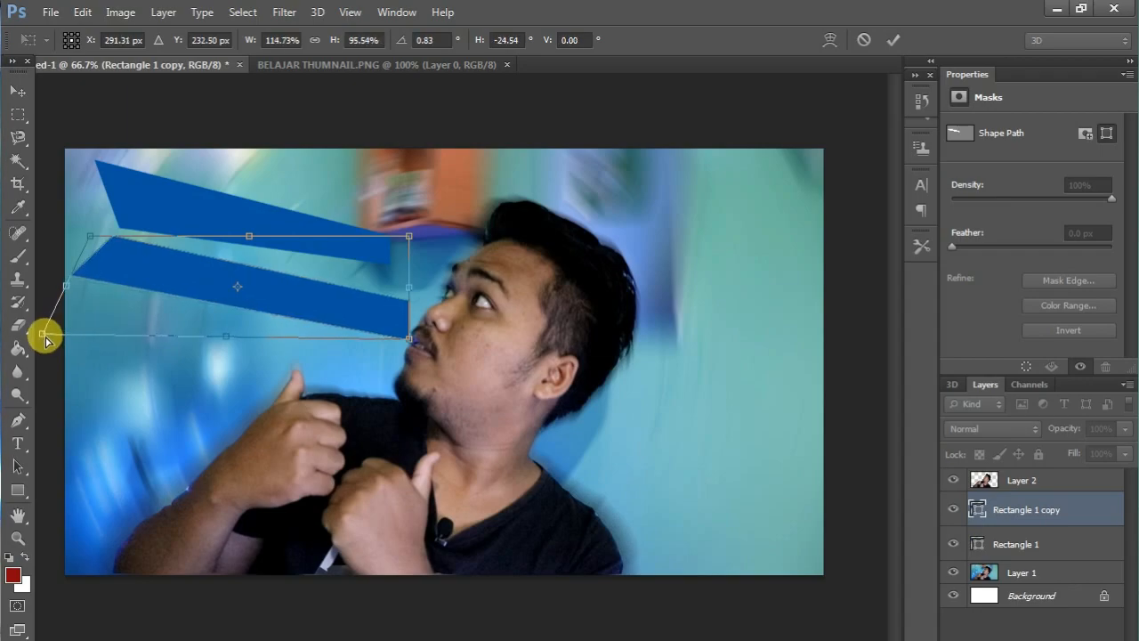
pyautogui.press('Return')
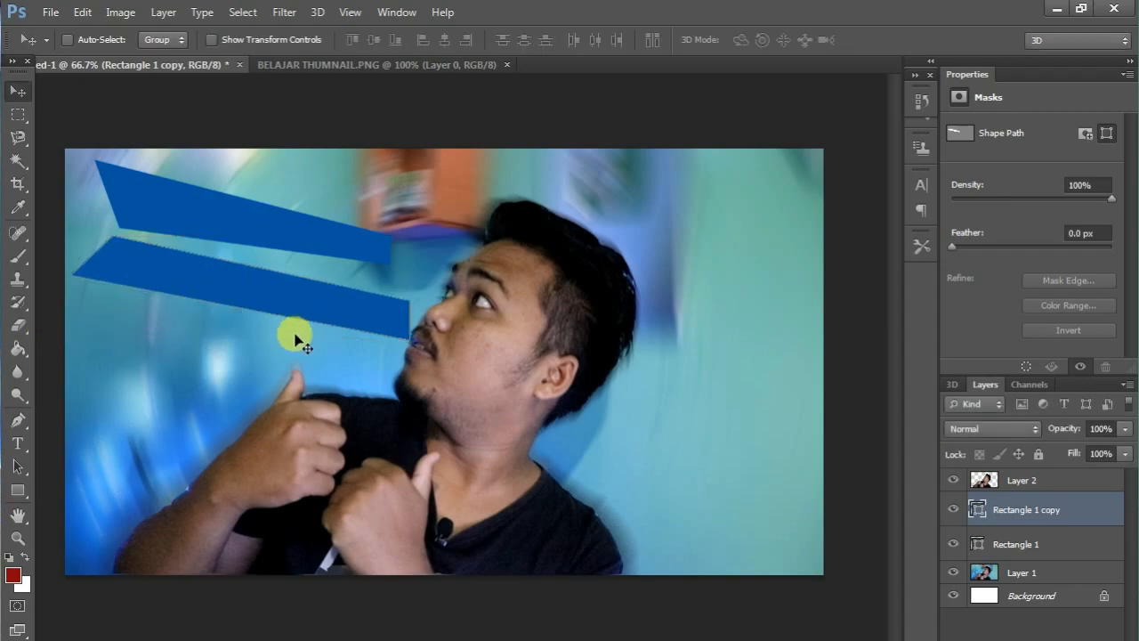
# Distort the lower blue banner by pulling its lower corner near the face up and inward, so that end tapers and slants.
pyautogui.hotkey('ctrl', 't')
pyautogui.moveTo(408, 338); pyautogui.dragTo(380, 307)
pyautogui.press('Return')
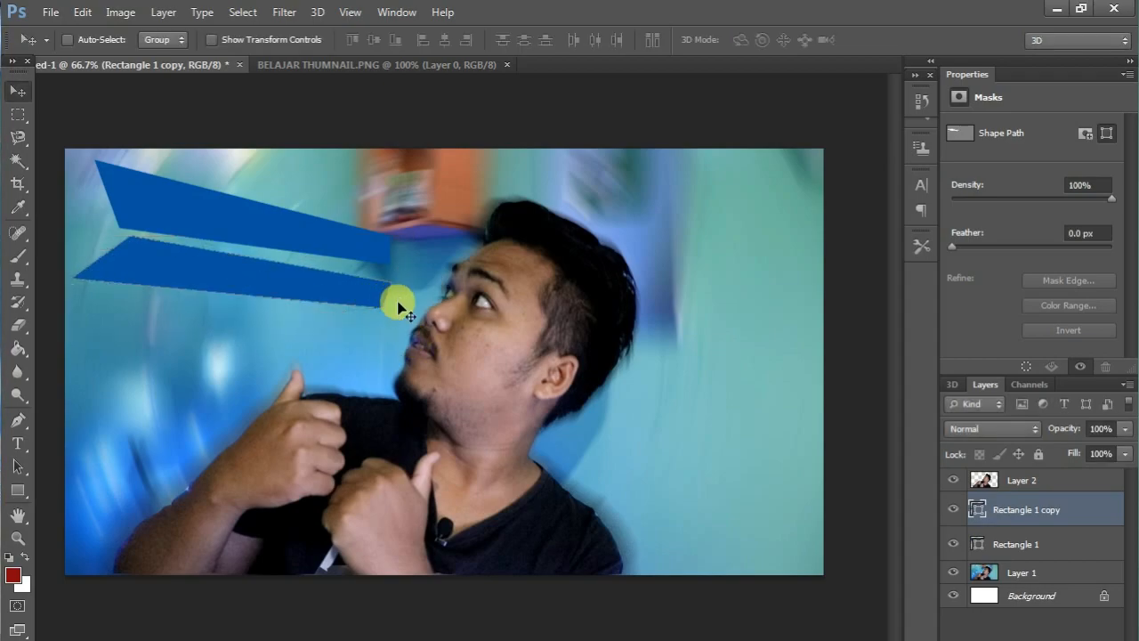
# Add the text "CARA UPLOAD" in the current red display font and move it onto the upper blue banner.
pyautogui.click(17, 443)
pyautogui.click(170, 329)
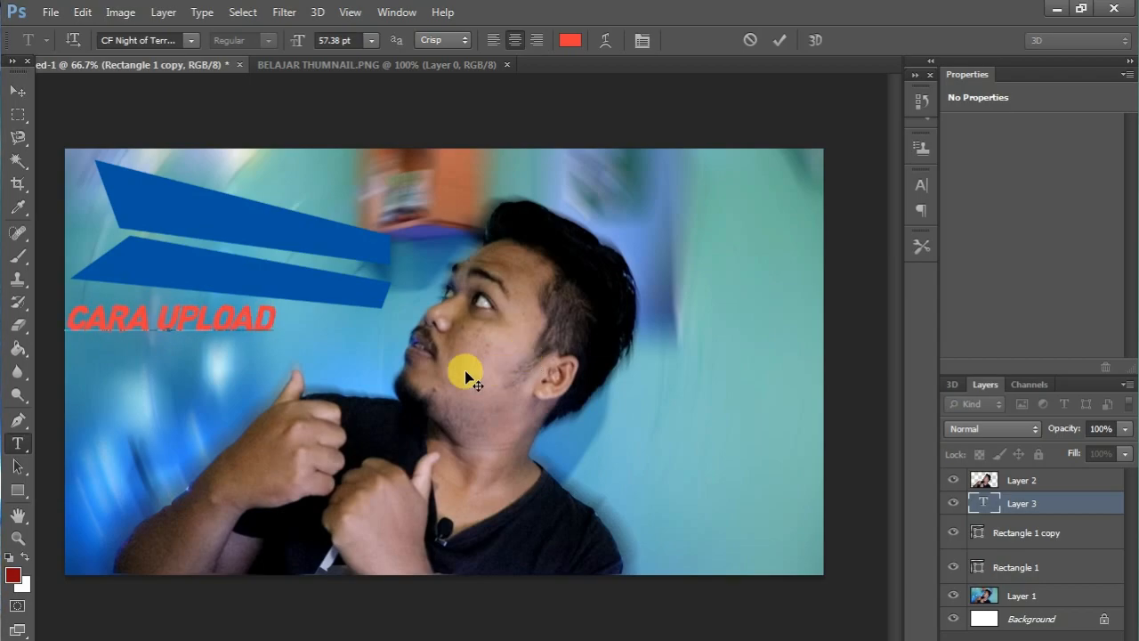
pyautogui.click(17, 94)
pyautogui.moveTo(160, 317); pyautogui.dragTo(196, 222)
# Enlarge and skew the CARA UPLOAD text so it slopes downward along the upper blue banner.
pyautogui.hotkey('ctrl', 't')
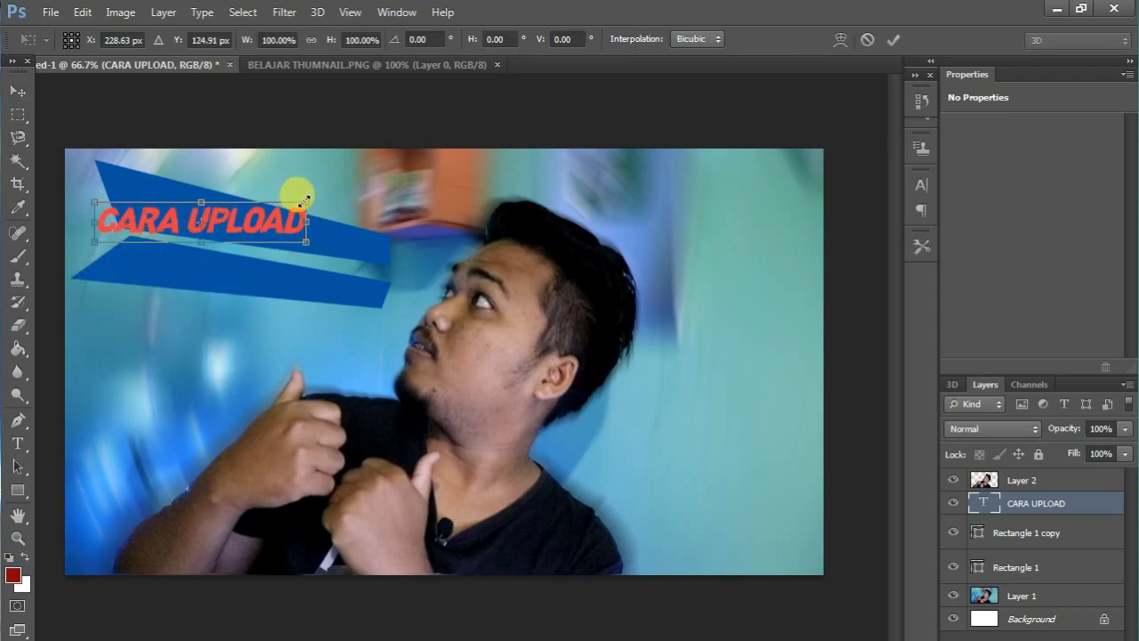
pyautogui.moveTo(305, 240); pyautogui.dragTo(299, 269)
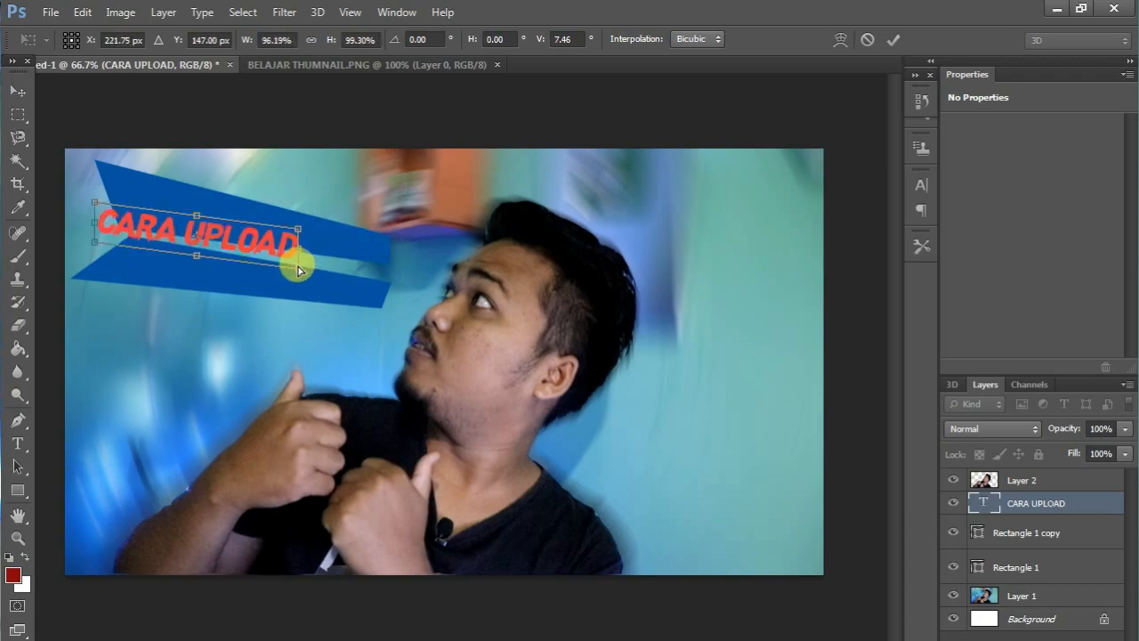
pyautogui.moveTo(297, 229)
pyautogui.mouseDown()
pyautogui.moveTo(312, 228)
pyautogui.moveTo(310, 206)
pyautogui.moveTo(286, 224)
pyautogui.moveTo(297, 231)
pyautogui.mouseUp()
pyautogui.press('Return')
pyautogui.rightClick(299, 229)
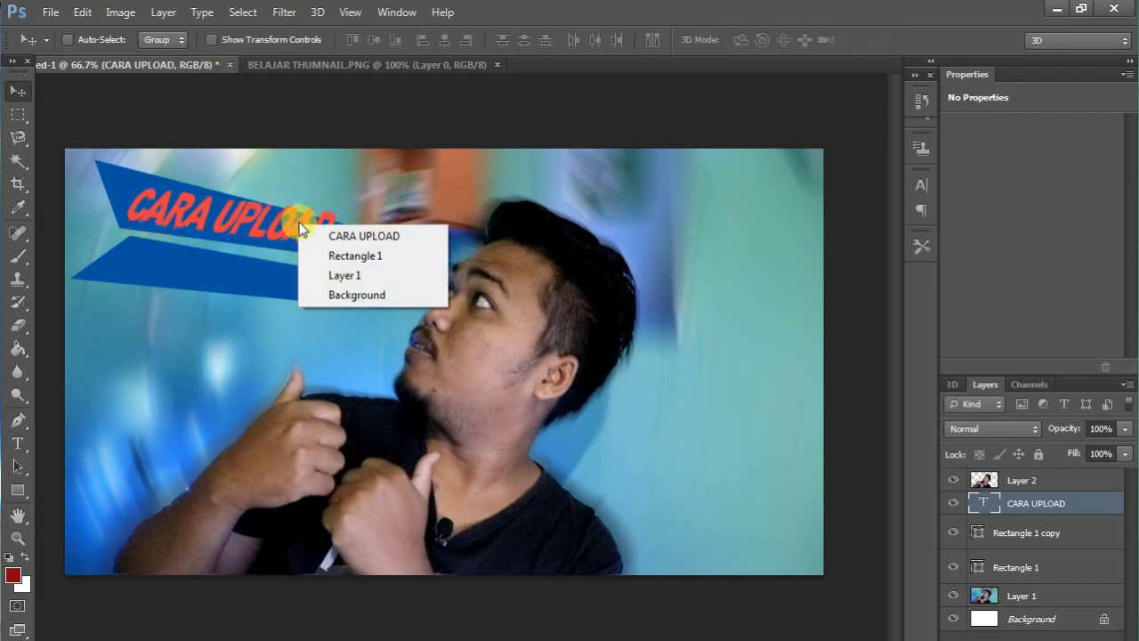
pyautogui.click(297, 229)
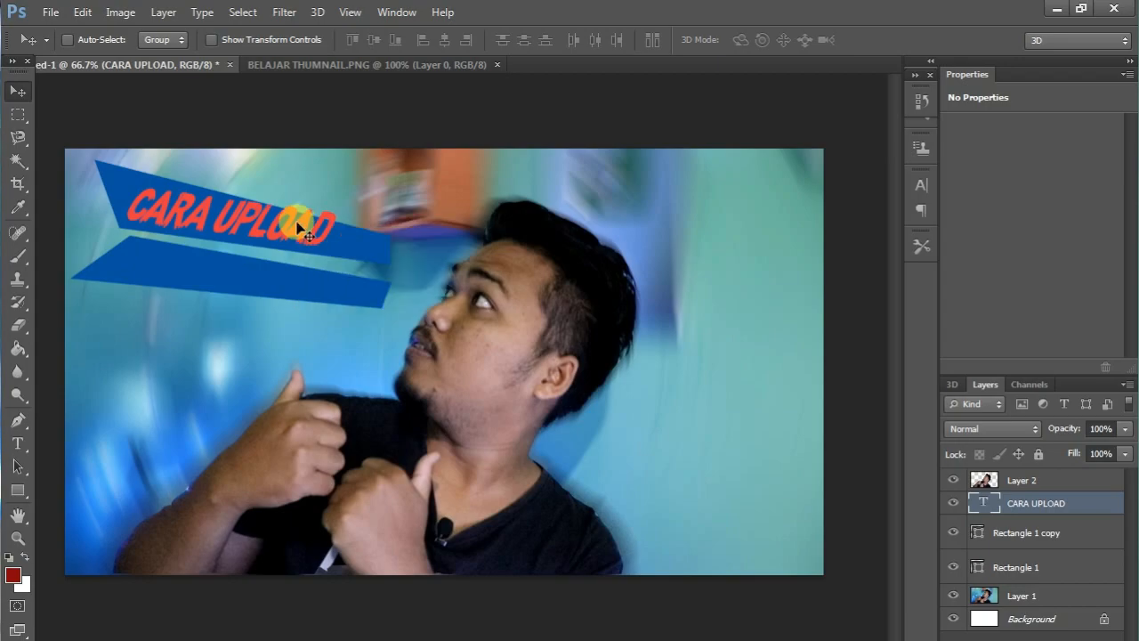
# Recolour the whole CARA UPLOAD text white.
pyautogui.rightClick(1036, 508)
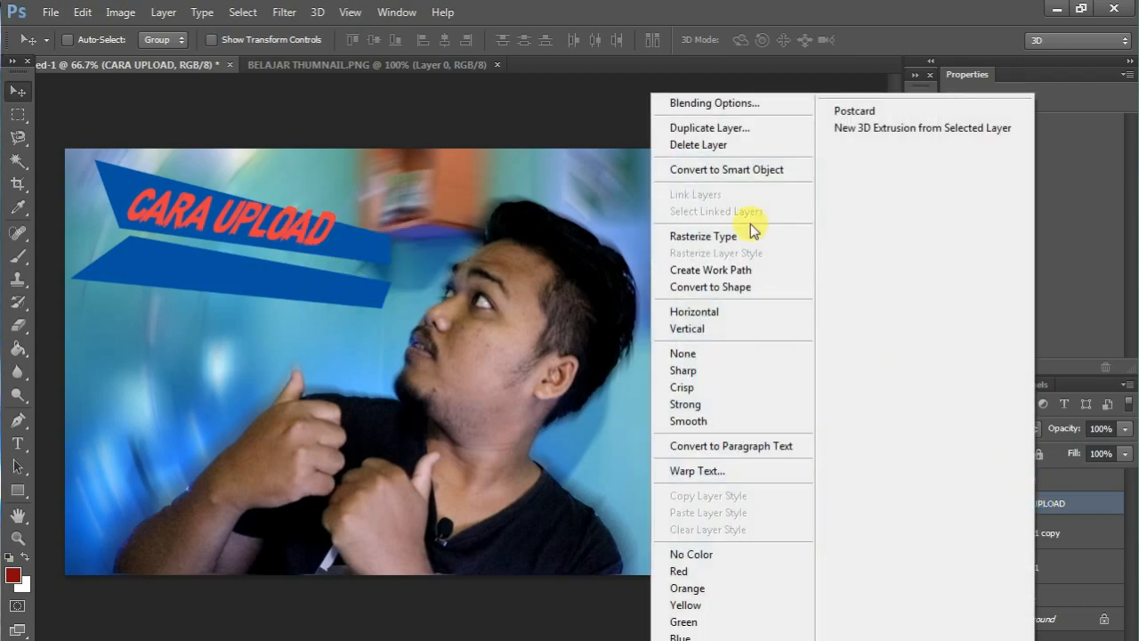
pyautogui.click(1088, 496)
pyautogui.click(29, 445)
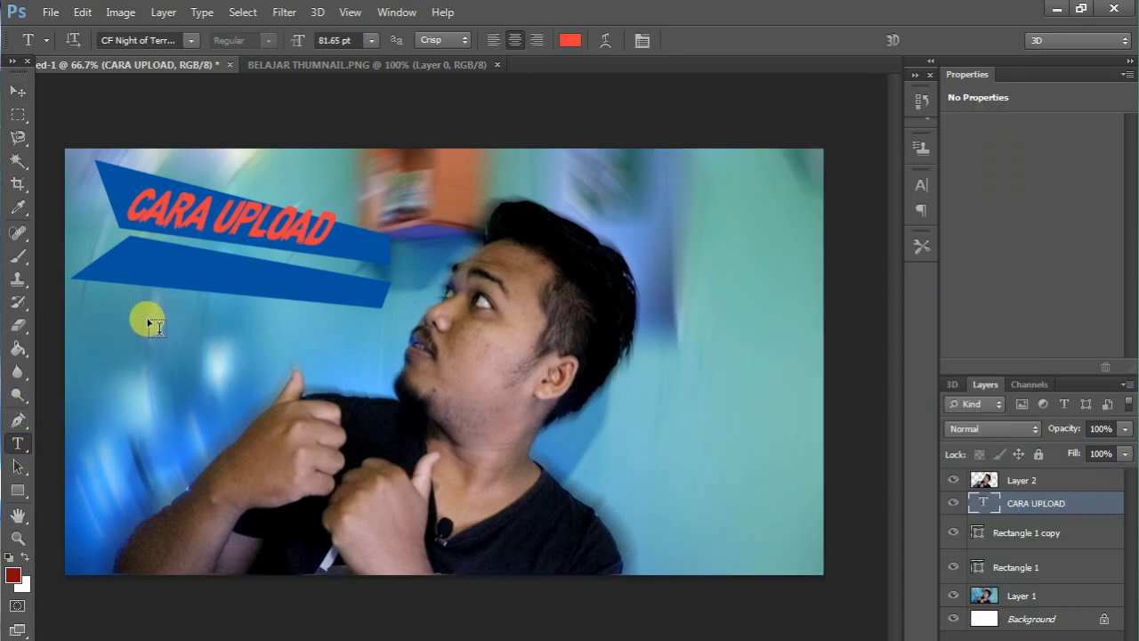
pyautogui.click(217, 211)
pyautogui.hotkey('ctrl', 'a')
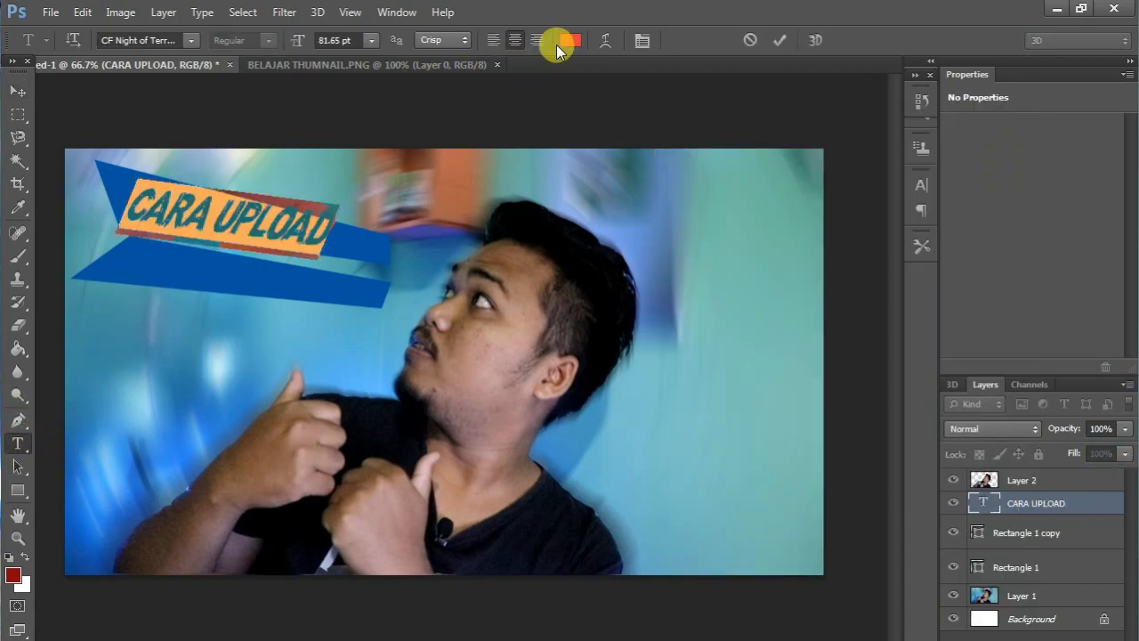
pyautogui.click(570, 40)
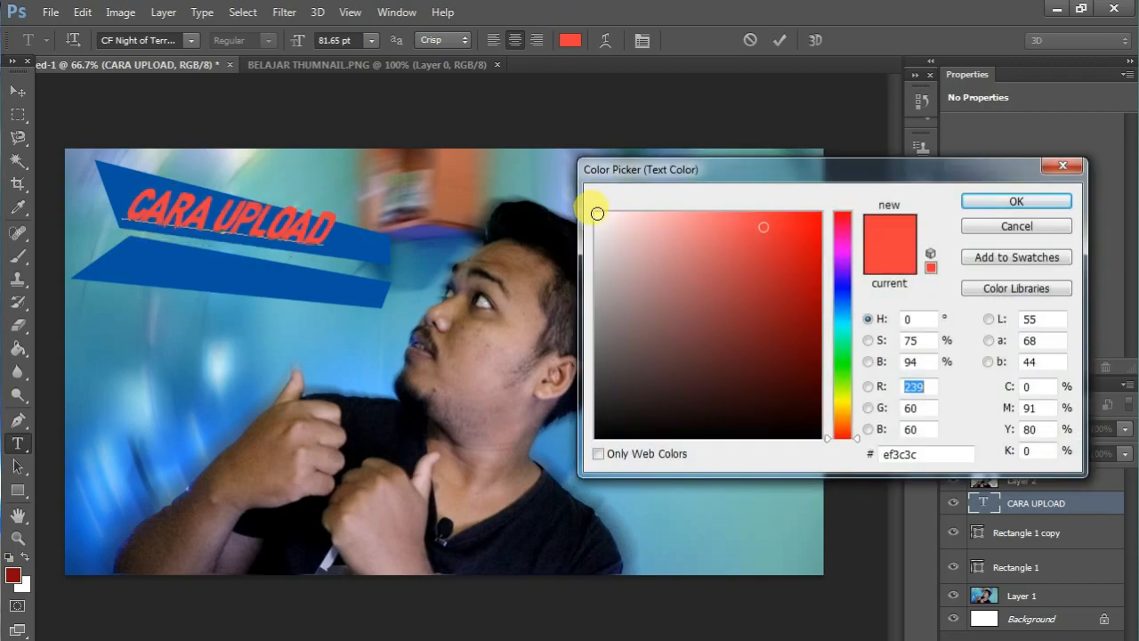
pyautogui.click(597, 214)
pyautogui.click(1000, 214)
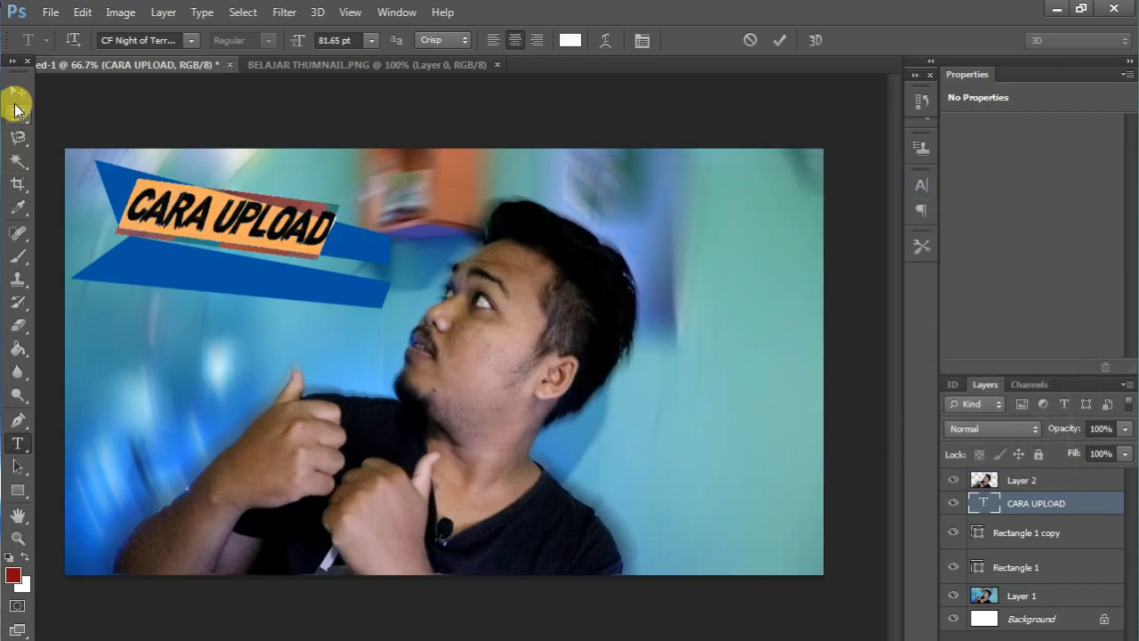
pyautogui.click(17, 91)
# Apply a 3 px black outside stroke to the CARA UPLOAD text.
pyautogui.rightClick(1065, 505)
pyautogui.click(736, 104)
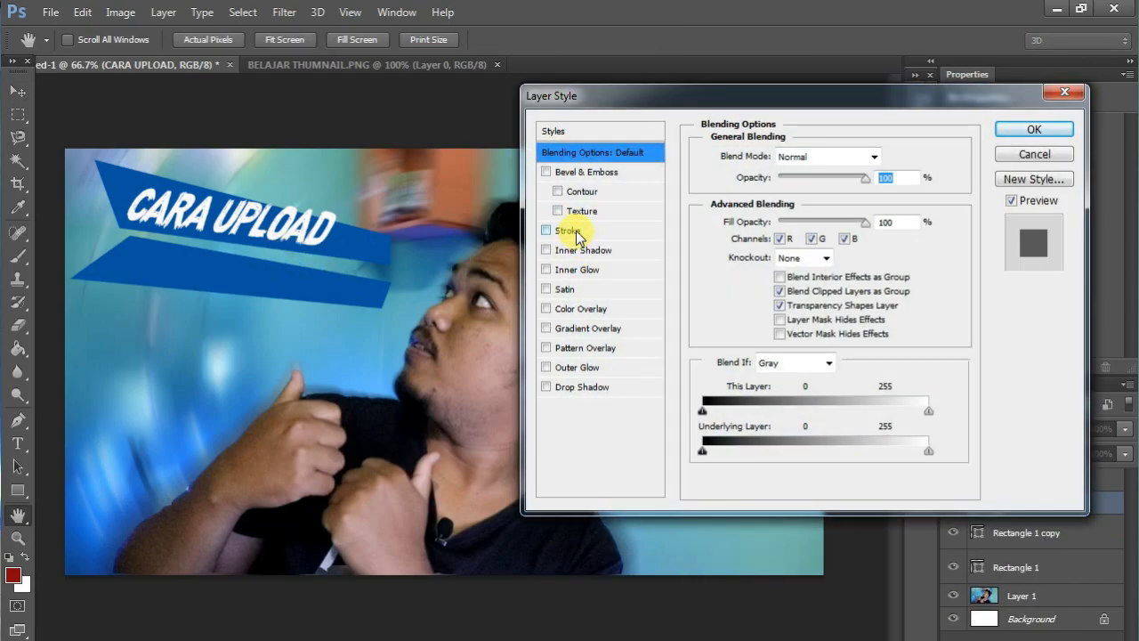
pyautogui.click(570, 231)
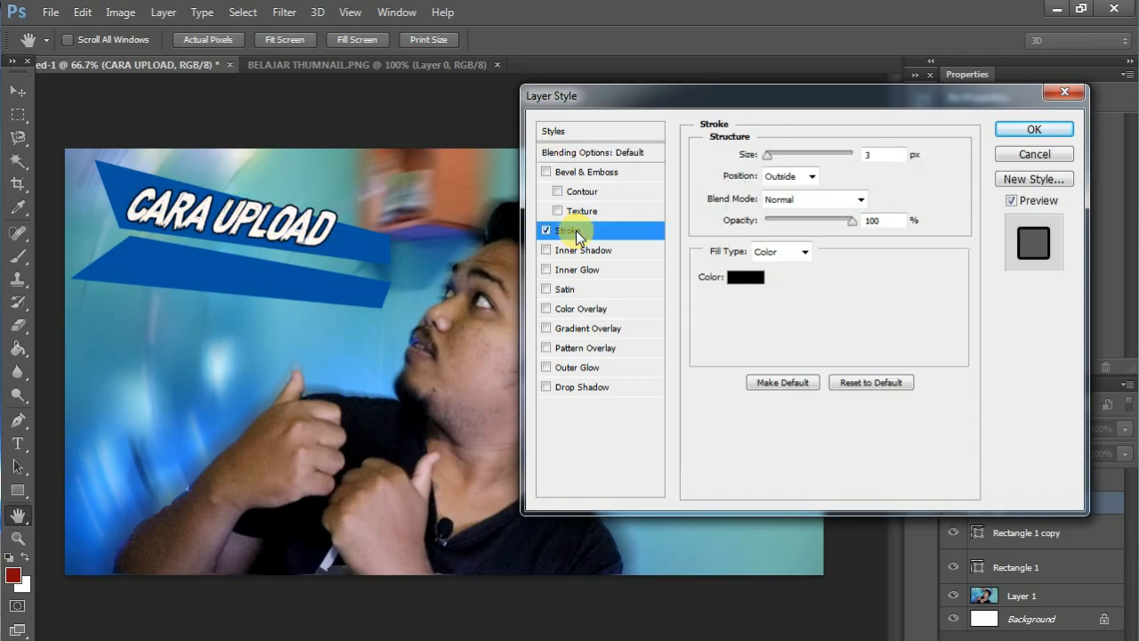
pyautogui.click(1032, 130)
# Rasterize the CARA UPLOAD text layer and nudge it slightly on the upper banner.
pyautogui.rightClick(1014, 507)
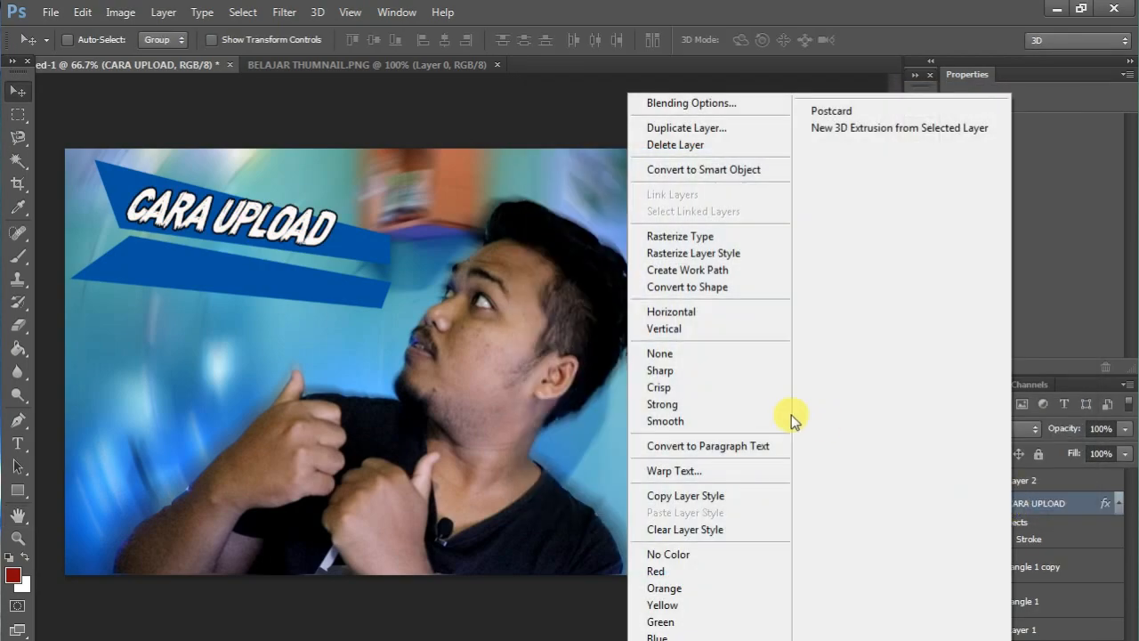
pyautogui.click(712, 236)
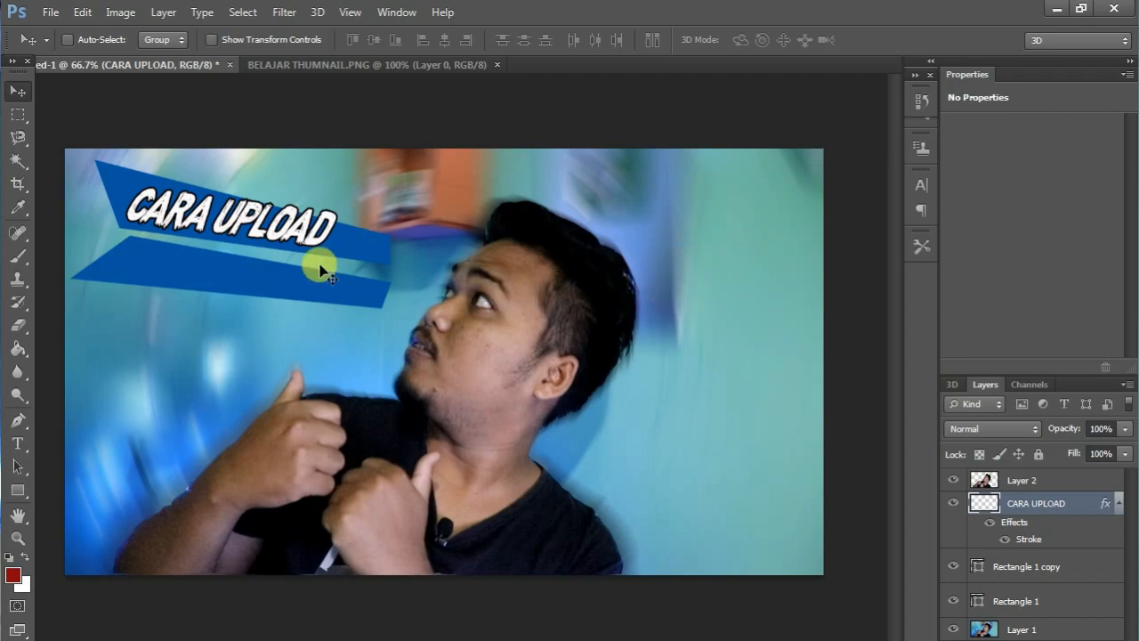
pyautogui.moveTo(191, 216); pyautogui.dragTo(178, 210)
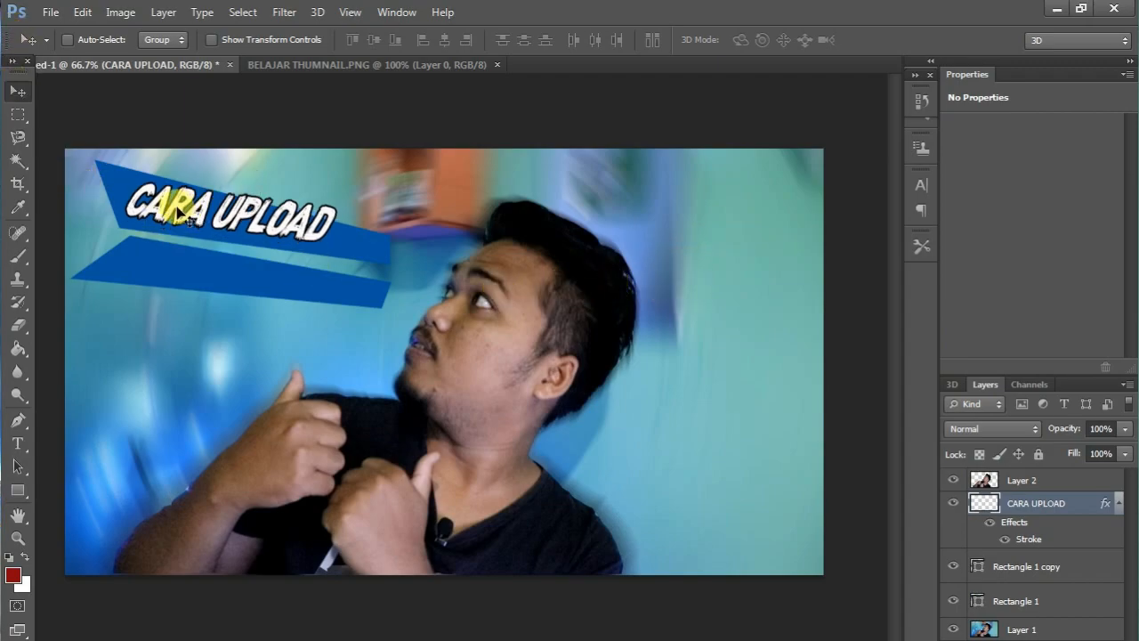
# Distort the CARA UPLOAD lettering so it spans the upper banner and tapers towards the man's face.
pyautogui.hotkey('ctrl', 't')
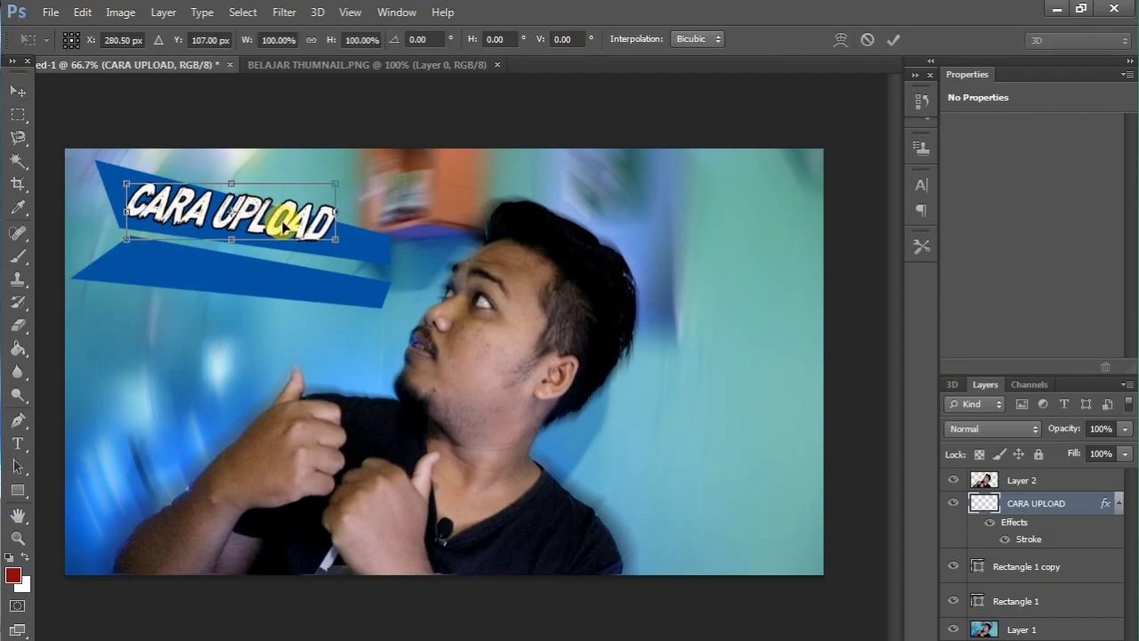
pyautogui.moveTo(333, 183); pyautogui.dragTo(376, 245)
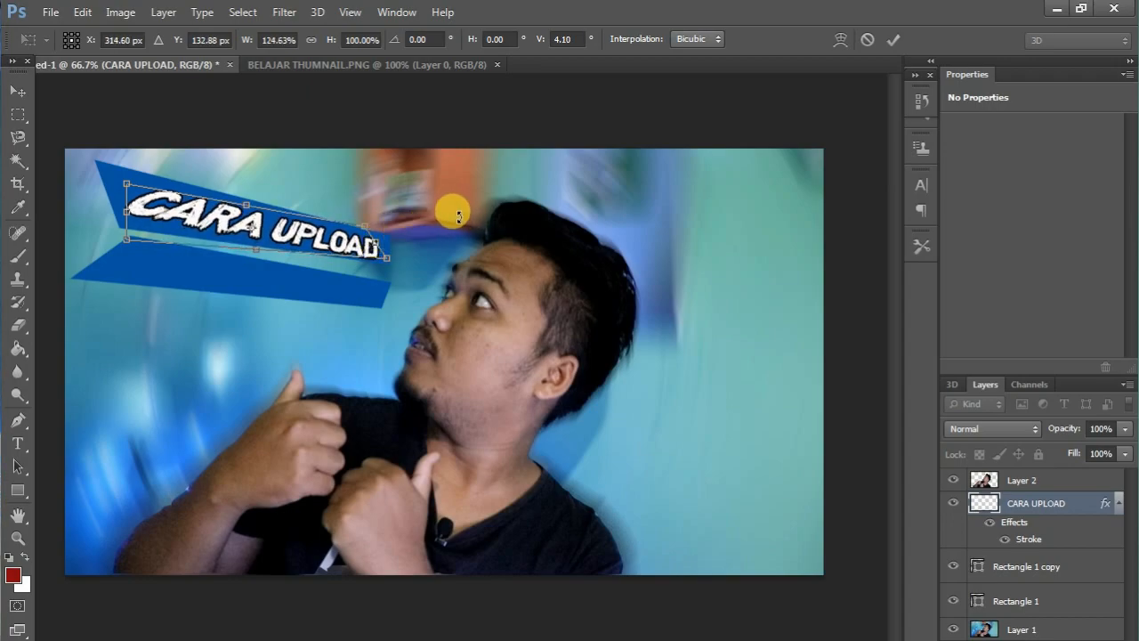
pyautogui.press('Return')
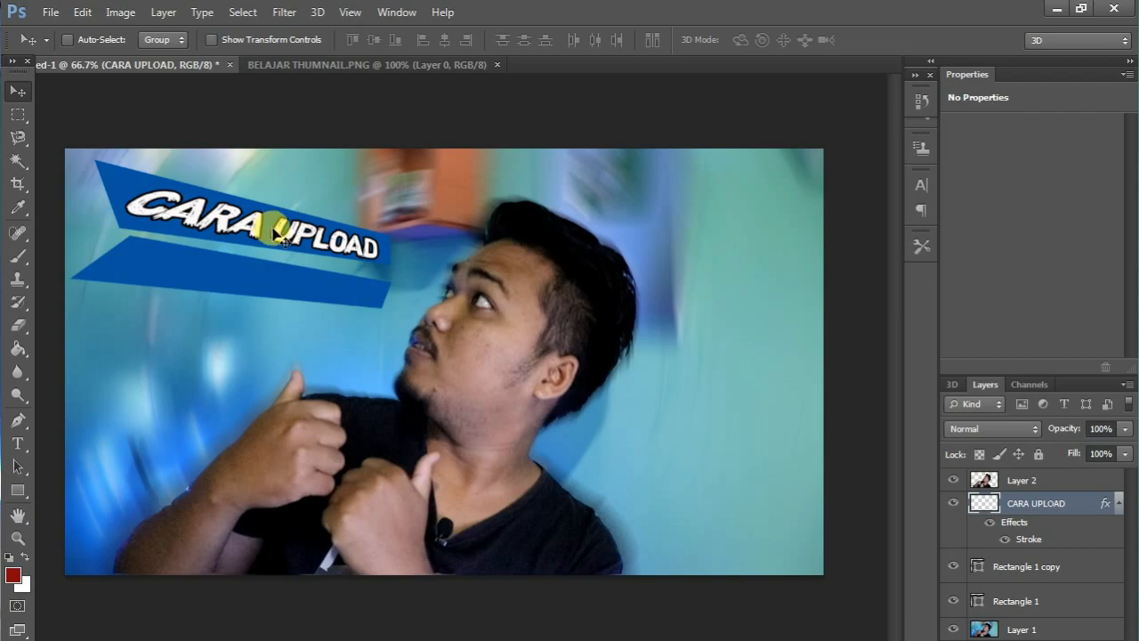
pyautogui.hotkey('ctrl', 't')
pyautogui.moveTo(130, 192)
pyautogui.mouseDown()
pyautogui.moveTo(71, 171)
pyautogui.moveTo(118, 187)
pyautogui.mouseUp()
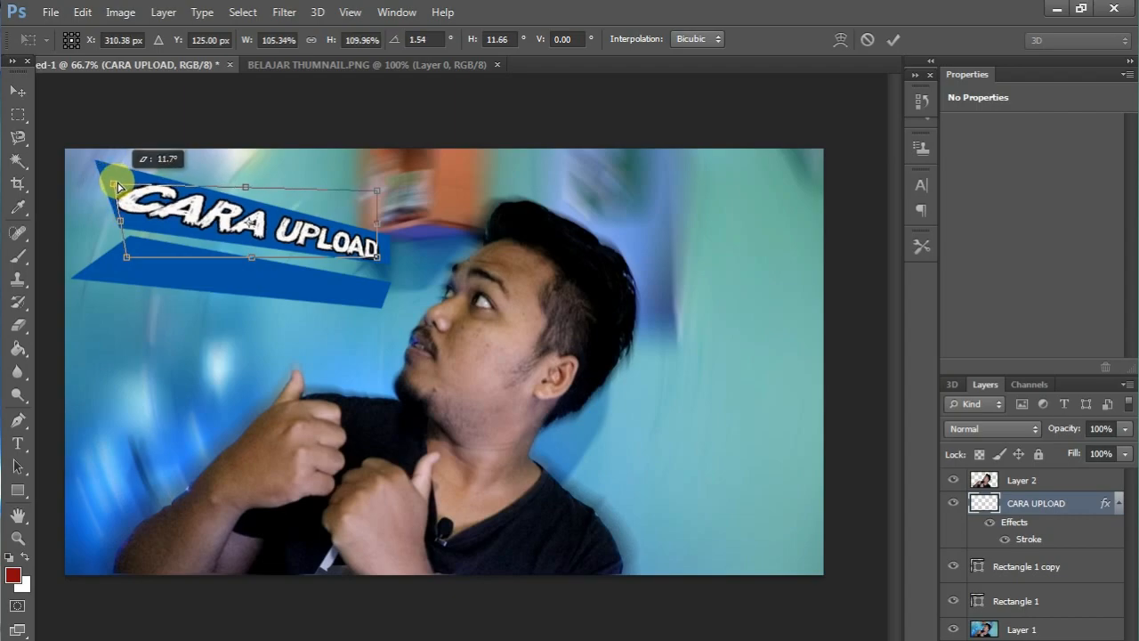
pyautogui.press('Return')
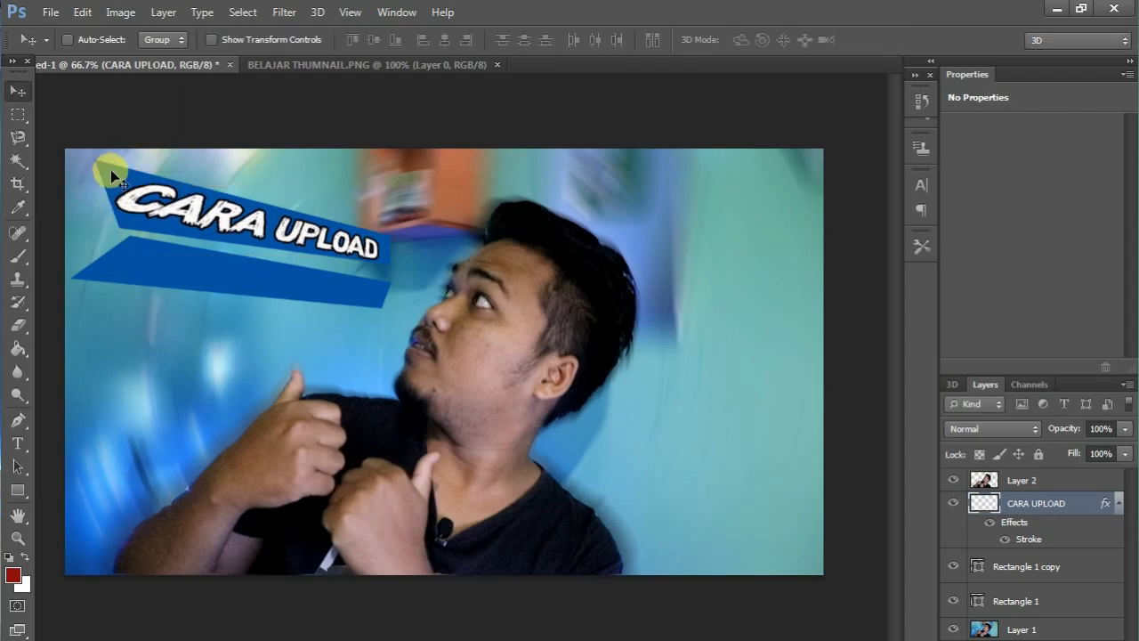
# Rasterize the upper banner's shape layer, Rectangle 1.
pyautogui.click(1027, 576)
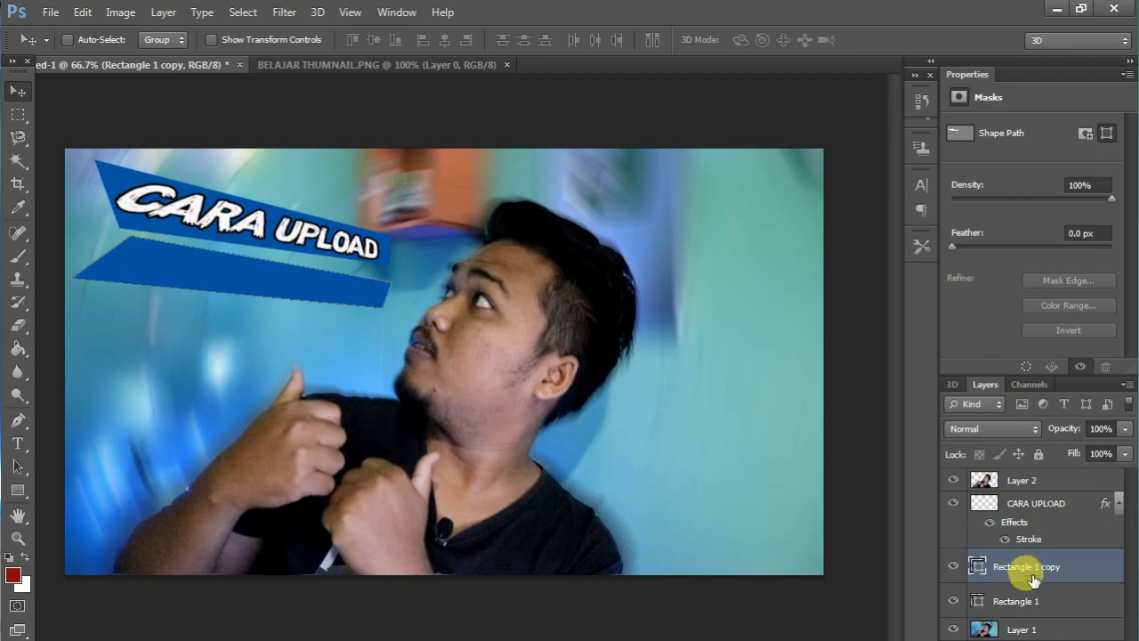
pyautogui.click(1008, 599)
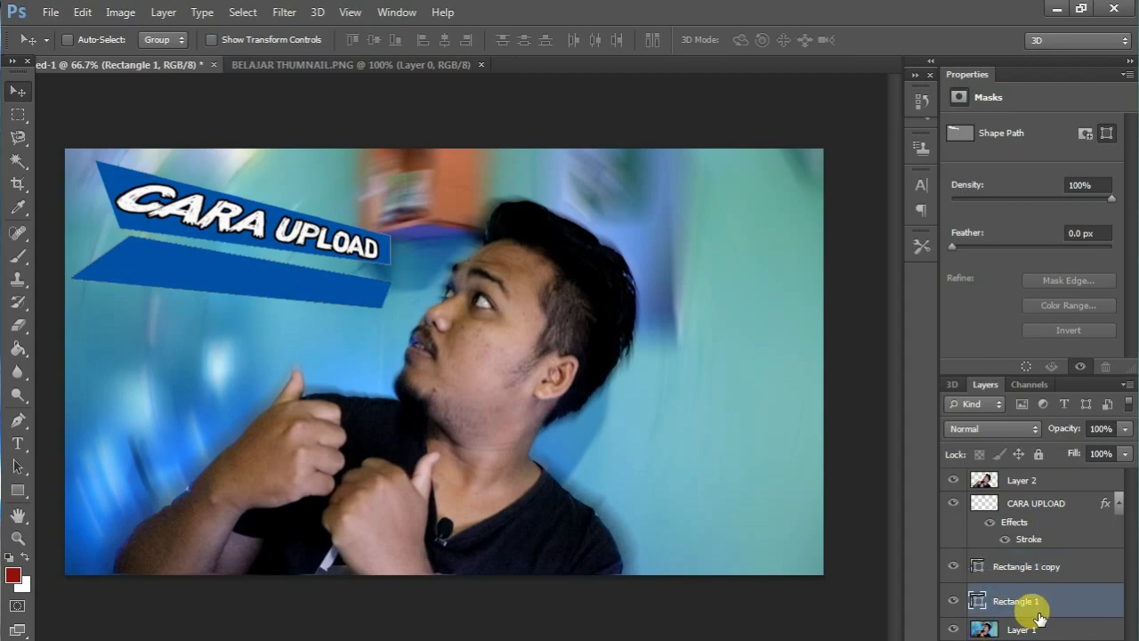
pyautogui.rightClick(1037, 605)
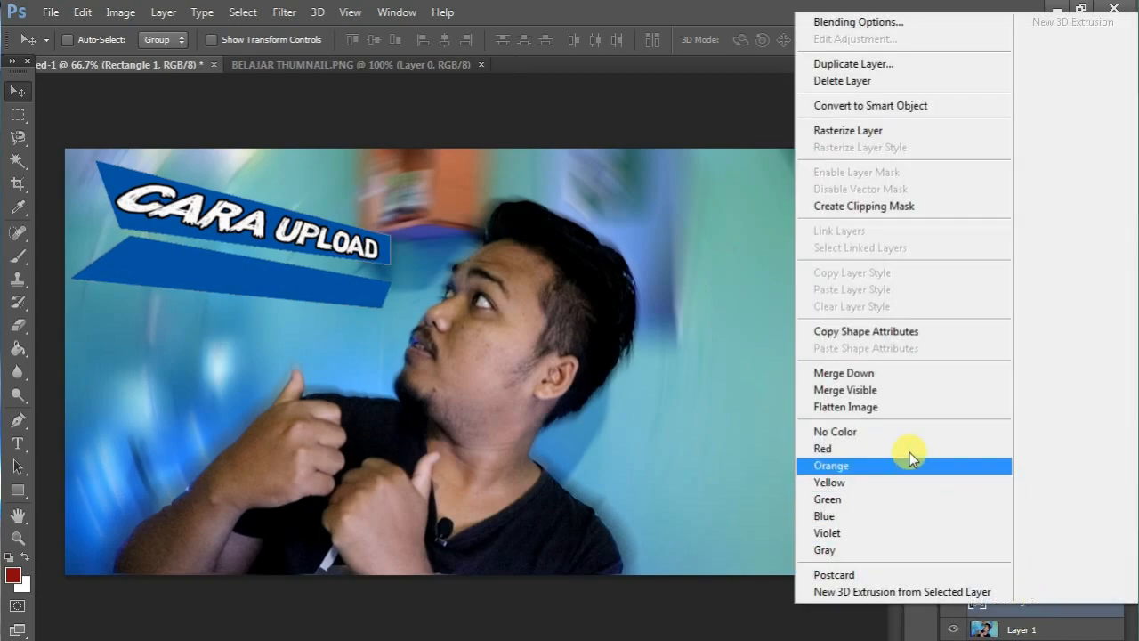
pyautogui.click(826, 131)
pyautogui.moveTo(171, 267)
pyautogui.mouseDown()
pyautogui.moveTo(176, 275)
pyautogui.moveTo(162, 271)
pyautogui.mouseUp()
# Rasterize the lower banner's shape layer, Rectangle 1 copy, and fill the banner with the dark red foreground colour.
pyautogui.click(1012, 561)
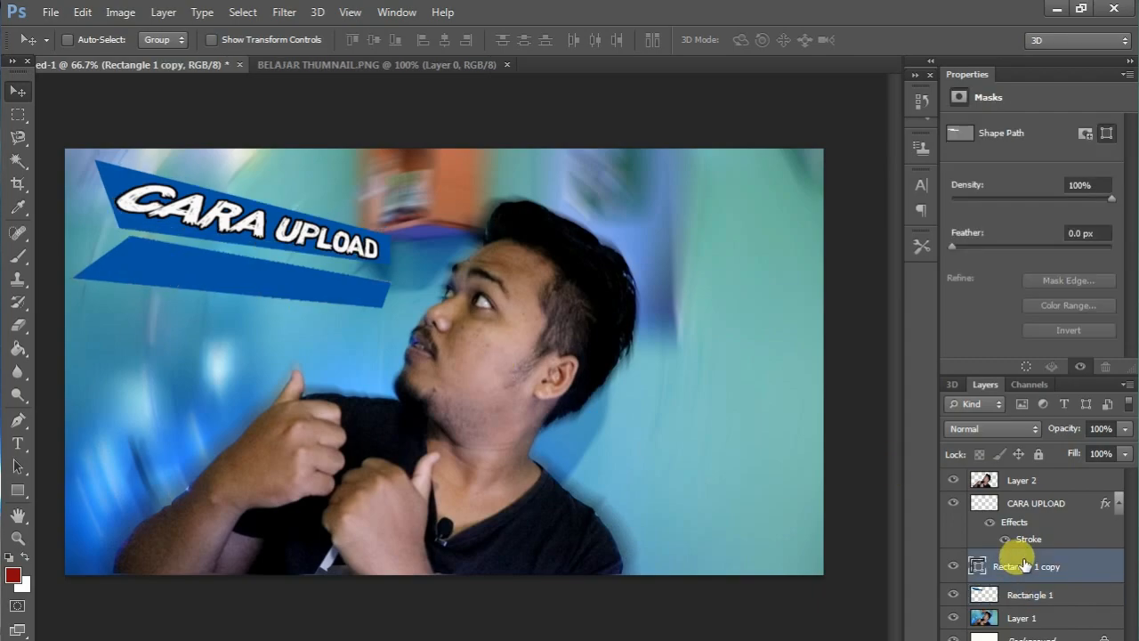
pyautogui.rightClick(1010, 557)
pyautogui.click(698, 211)
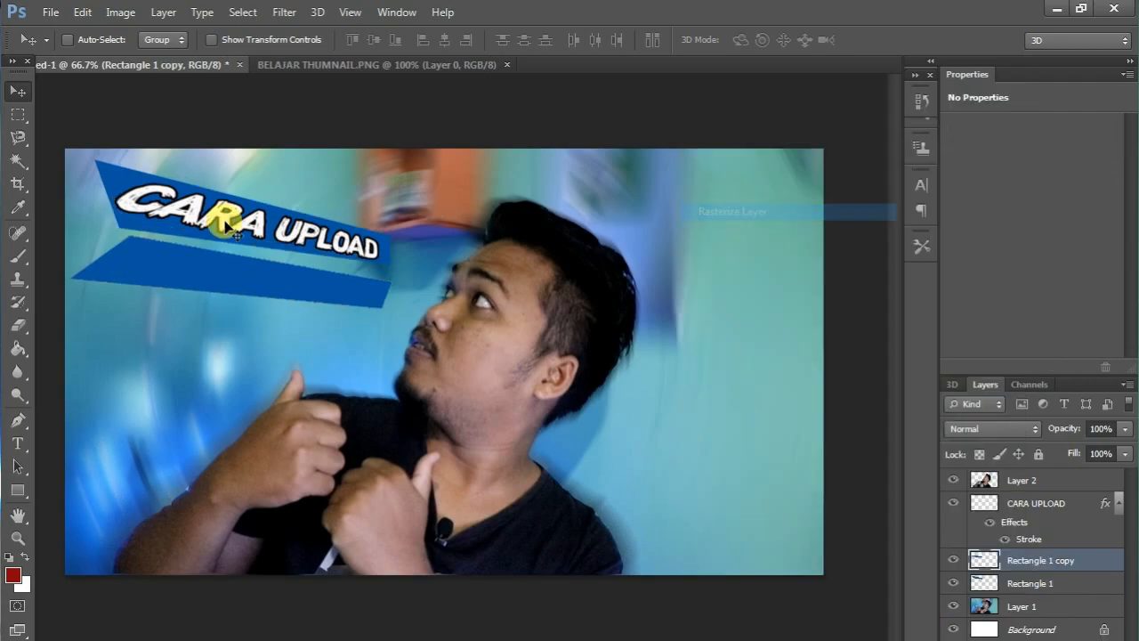
pyautogui.click(26, 354)
pyautogui.click(169, 266)
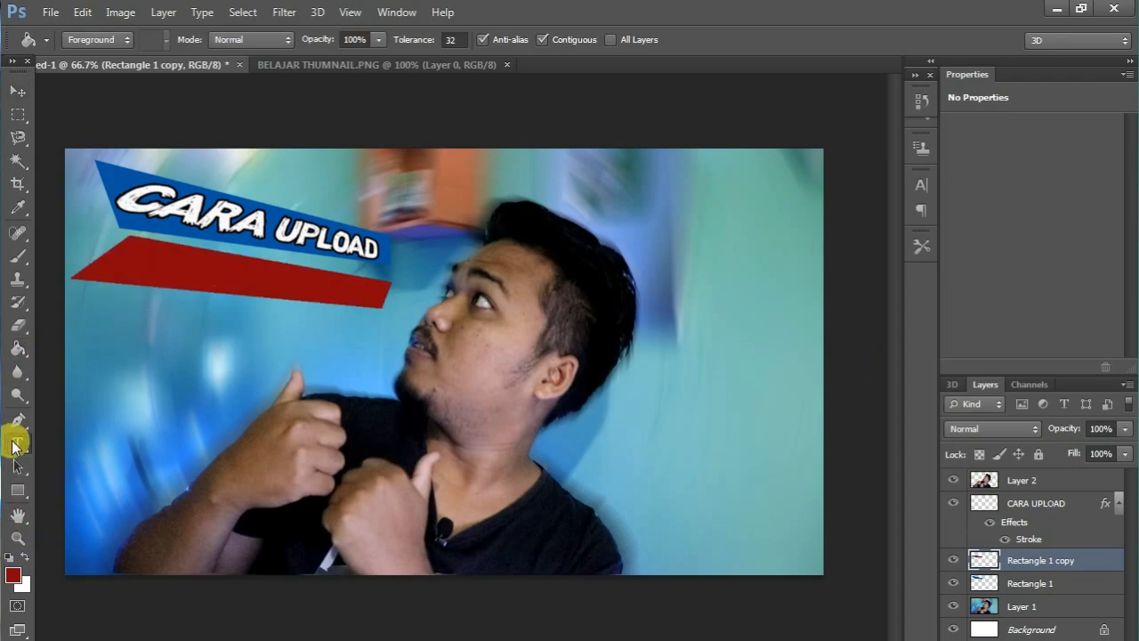
# Add the white text "VIDEO DI YOUTUBE" and move it onto the lower red banner.
pyautogui.click(15, 443)
pyautogui.click(218, 354)
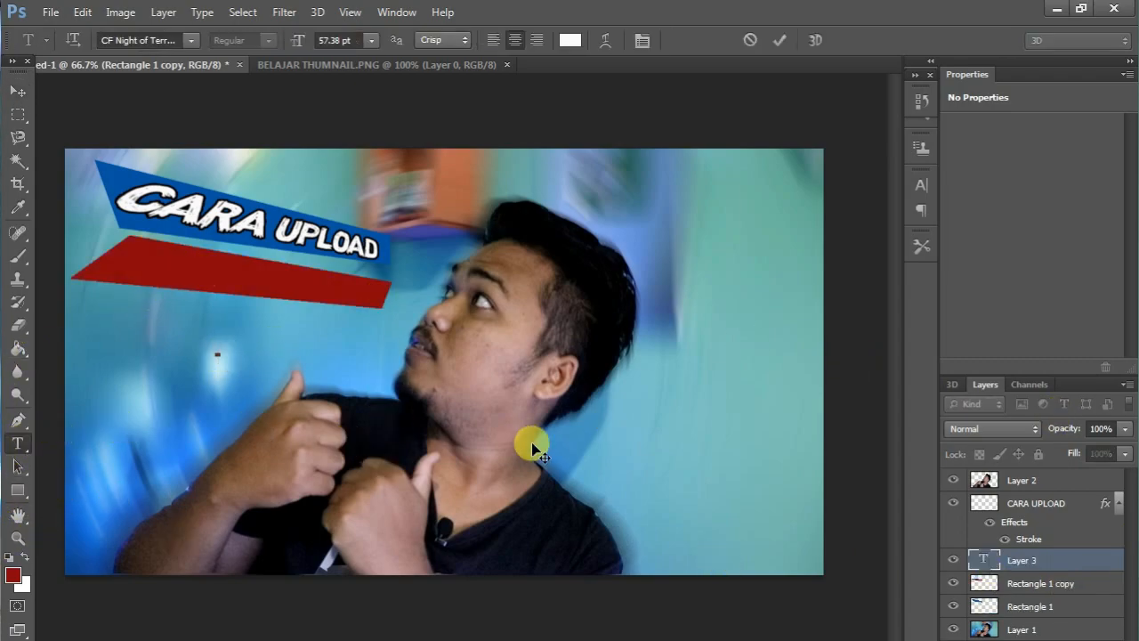
pyautogui.write('VIDEO DI Y OUTBE')
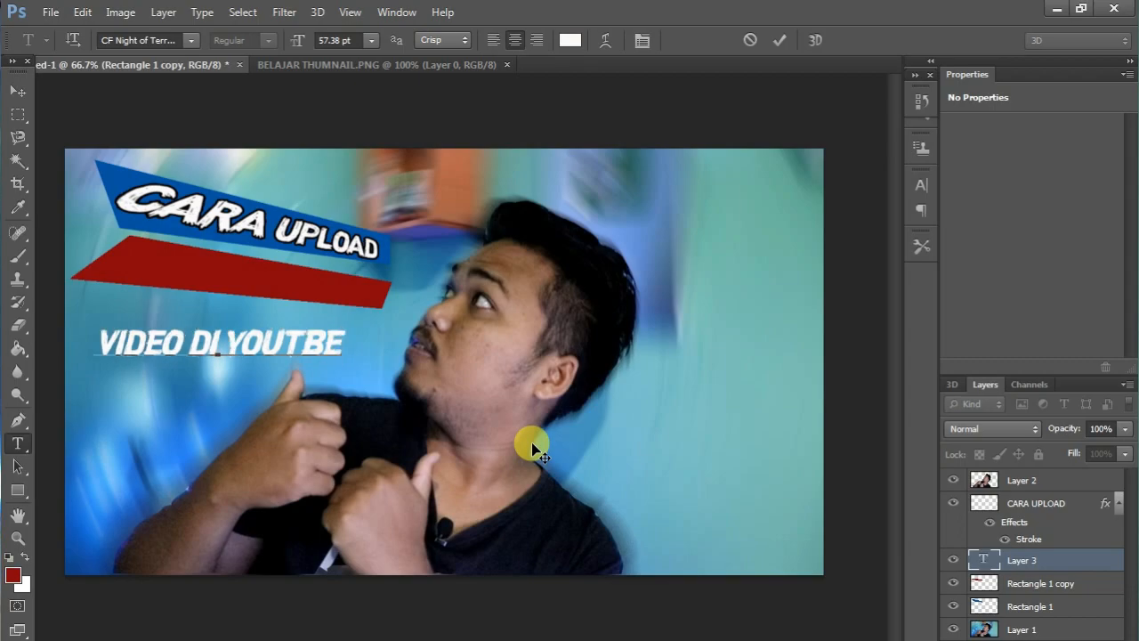
pyautogui.click(312, 341)
pyautogui.write('U')
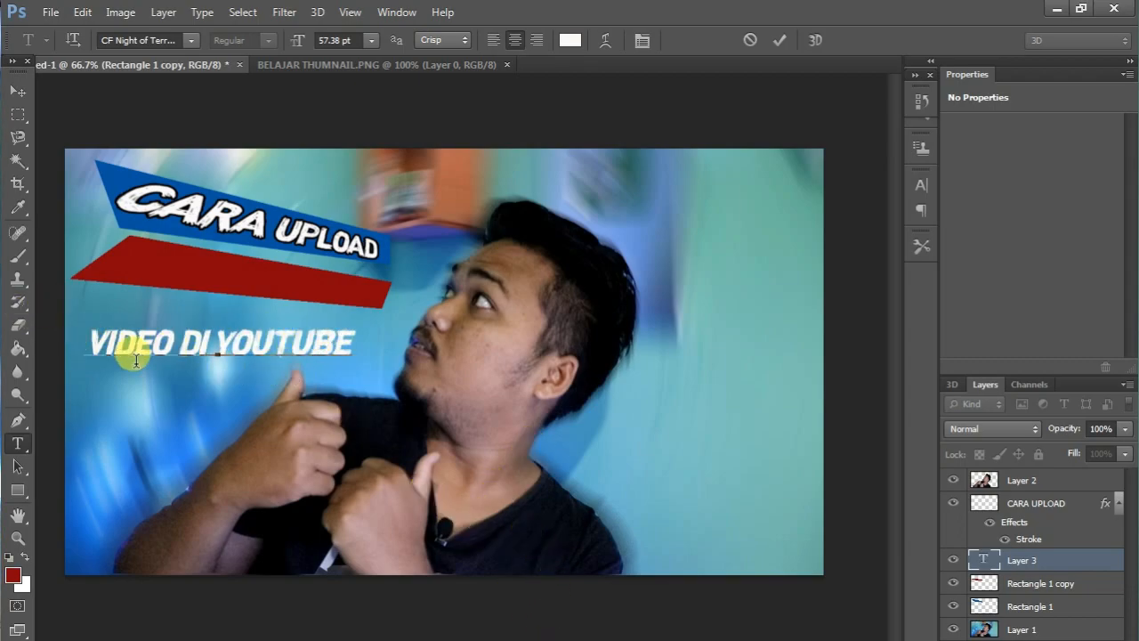
pyautogui.click(12, 96)
pyautogui.moveTo(203, 327); pyautogui.dragTo(212, 254)
# Apply a 3 px black outside stroke to the VIDEO DI YOUTUBE text.
pyautogui.rightClick(1046, 566)
pyautogui.click(783, 101)
pyautogui.click(568, 231)
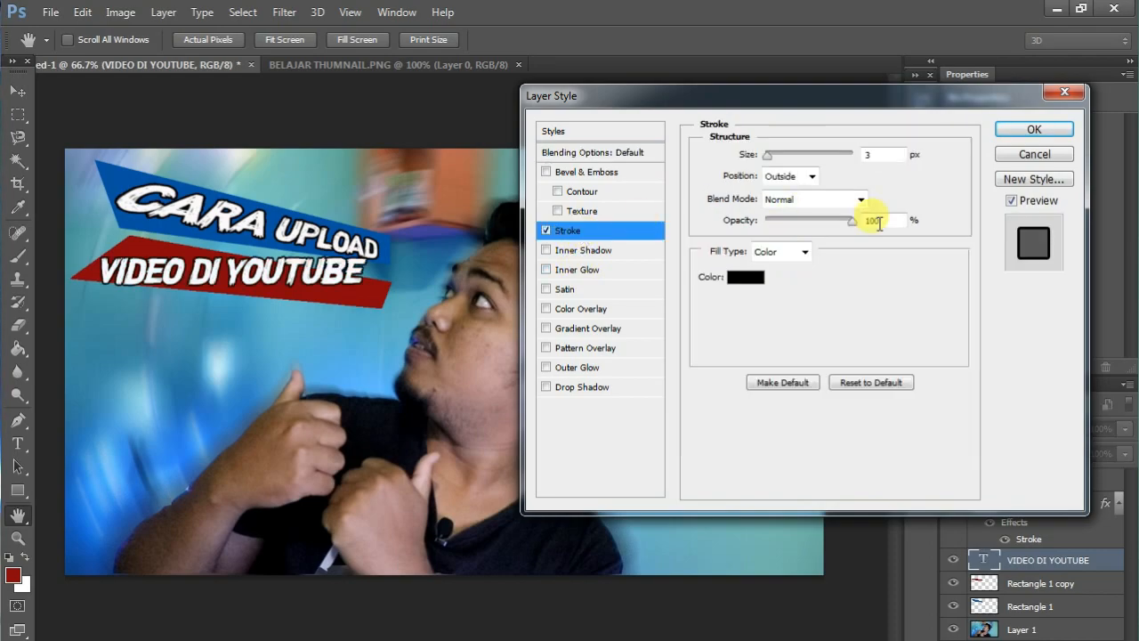
pyautogui.click(1034, 129)
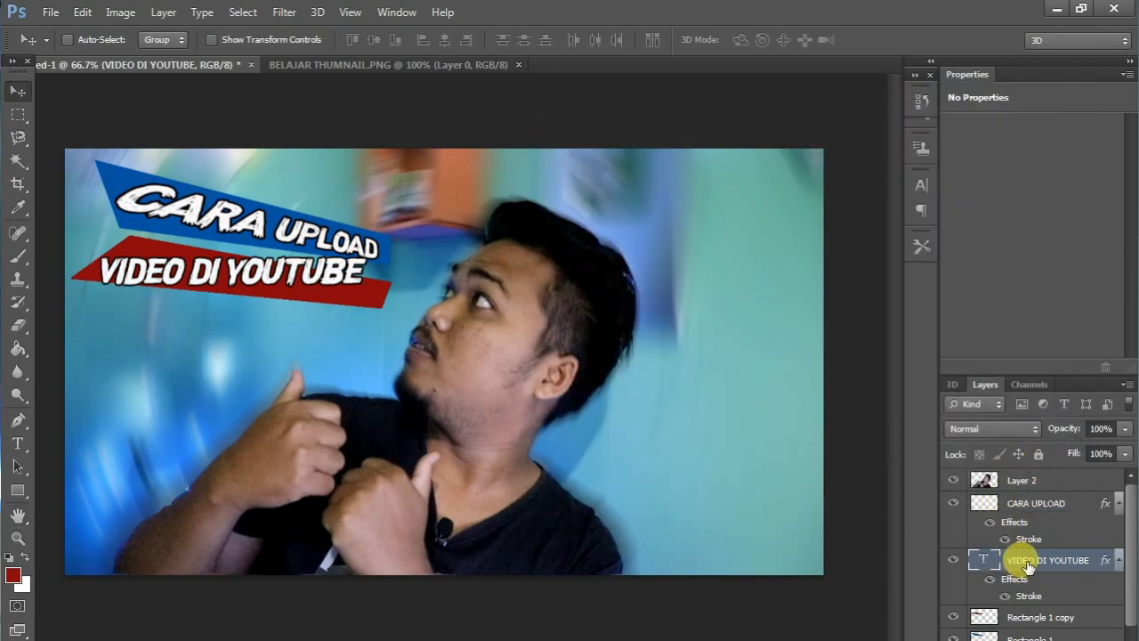
# Rasterize the VIDEO DI YOUTUBE text, then skew and reshape it to follow the slant of the red banner.
pyautogui.rightClick(1028, 567)
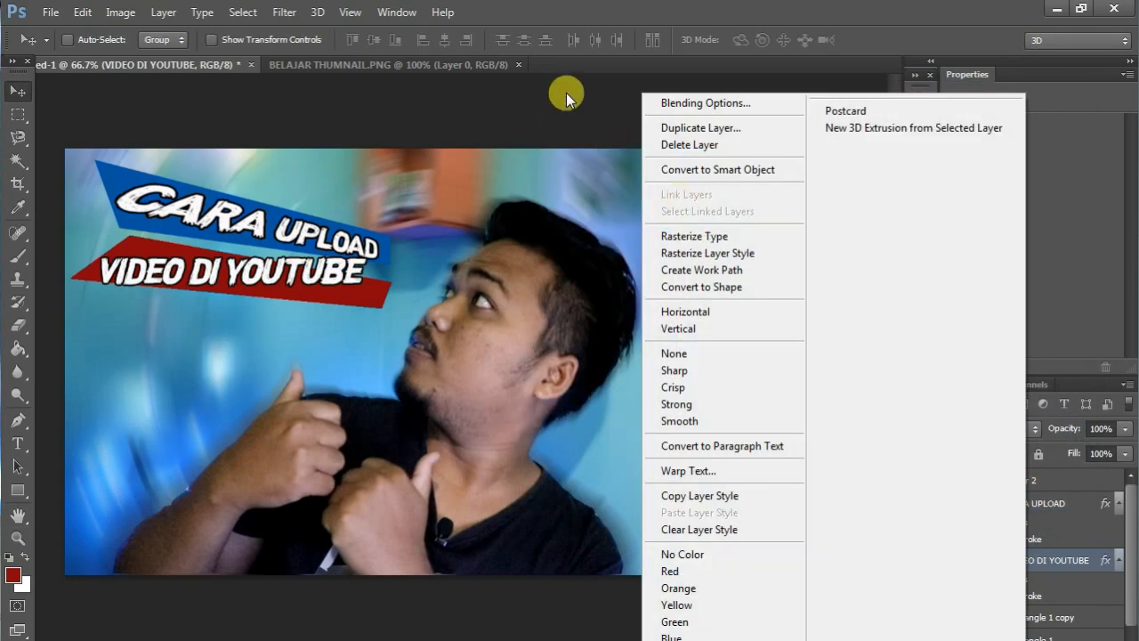
pyautogui.click(706, 236)
pyautogui.moveTo(211, 267); pyautogui.dragTo(196, 272)
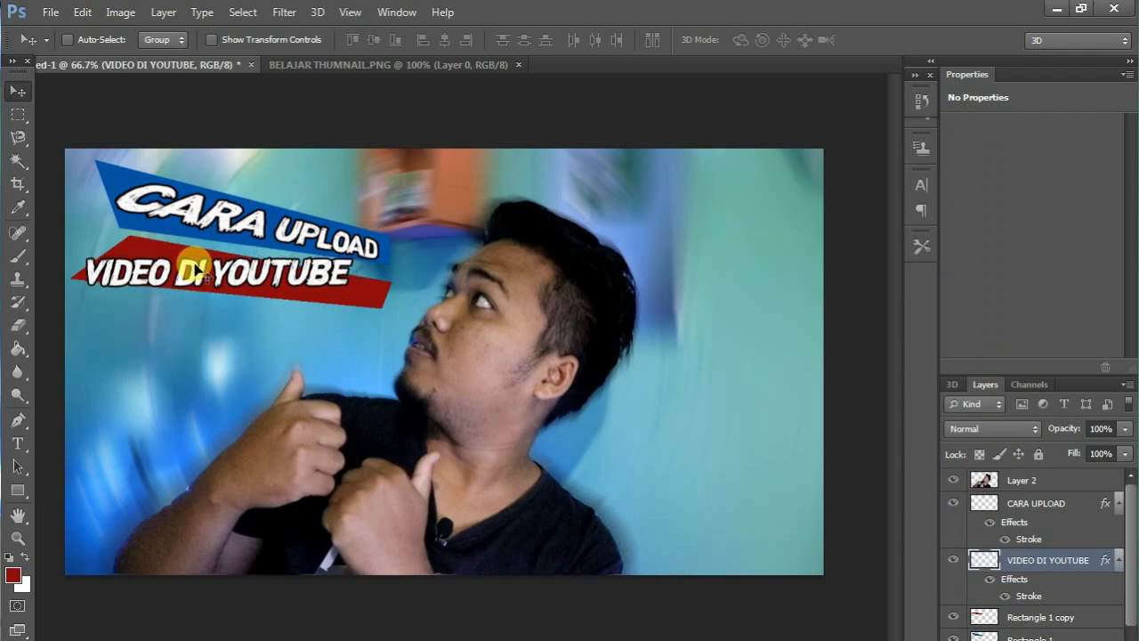
pyautogui.hotkey('ctrl', 't')
pyautogui.moveTo(345, 259); pyautogui.dragTo(385, 282)
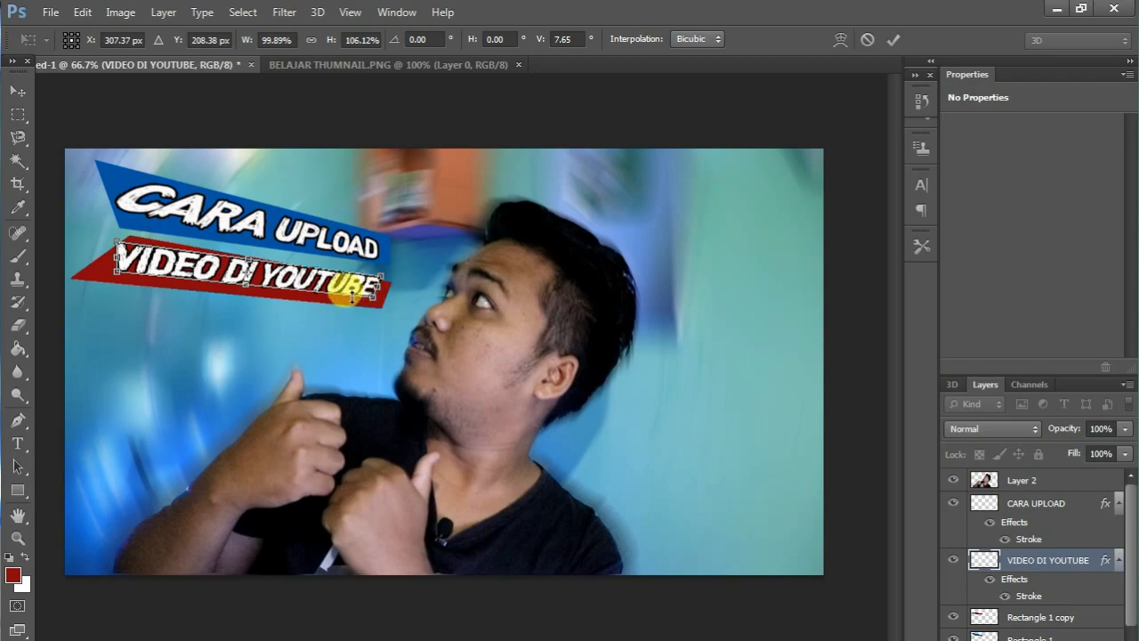
pyautogui.moveTo(348, 281)
pyautogui.mouseDown()
pyautogui.moveTo(355, 289)
pyautogui.moveTo(332, 292)
pyautogui.mouseUp()
pyautogui.press('Return')
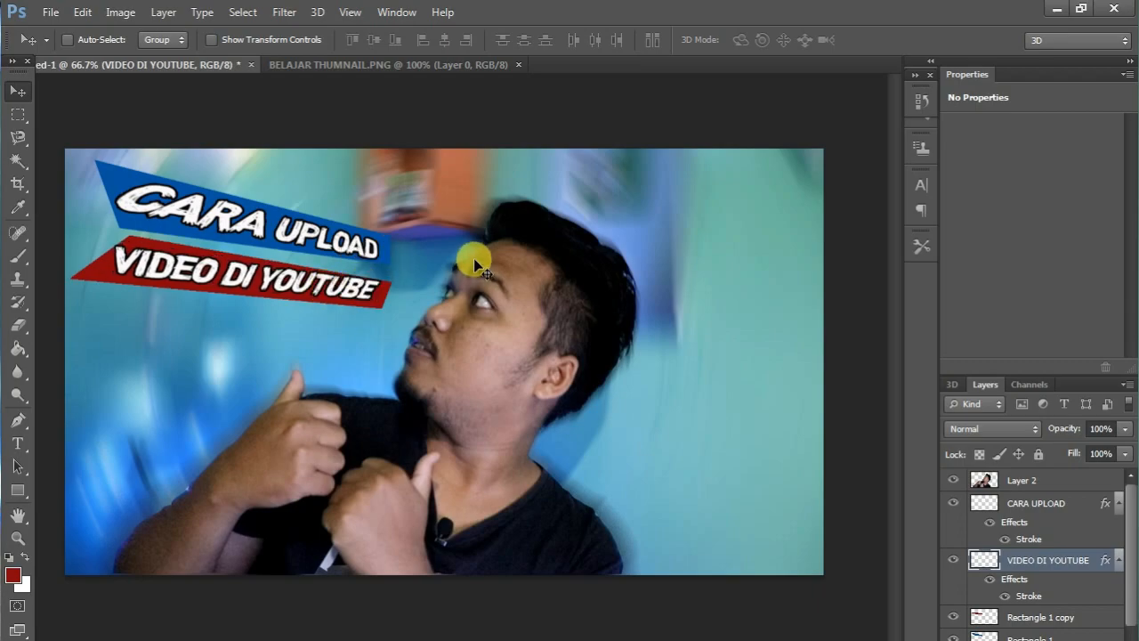
# Open the logo image allizwel-new-1.png from the AllizWEL Pack folder inside ALLIZWEL on drive D.
pyautogui.click(50, 10)
pyautogui.click(101, 50)
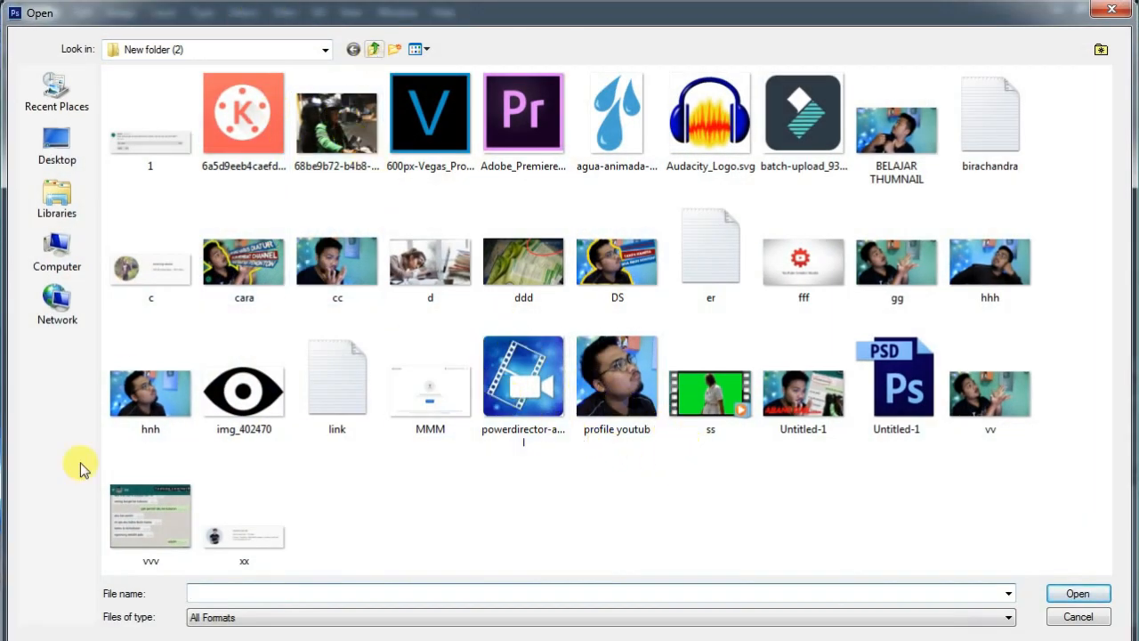
pyautogui.click(56, 258)
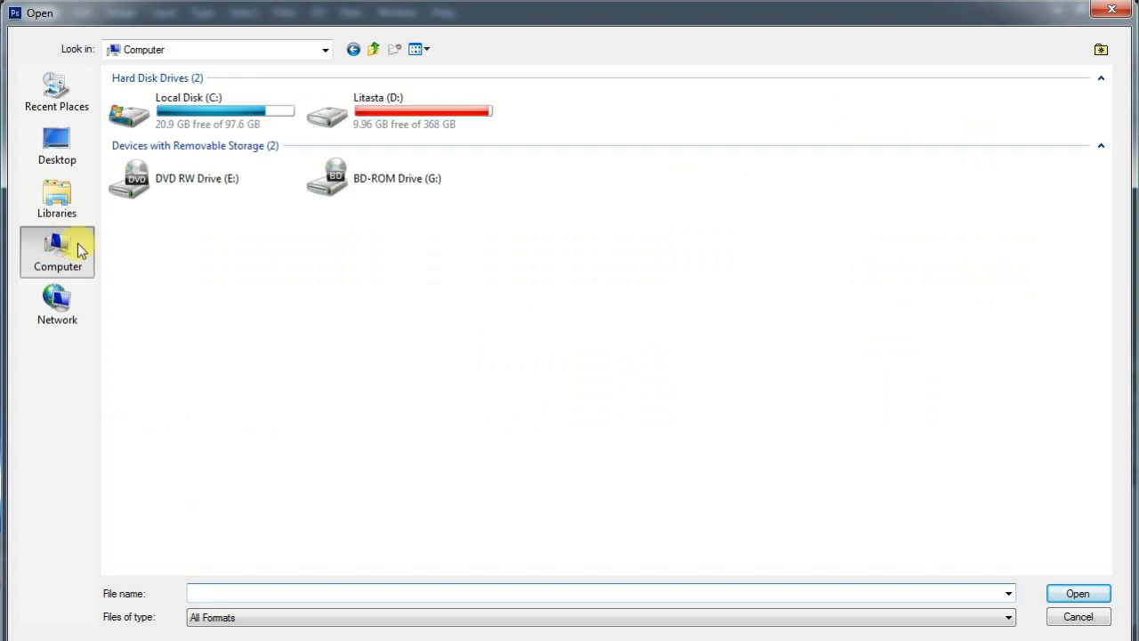
pyautogui.doubleClick(415, 118)
pyautogui.doubleClick(121, 94)
pyautogui.doubleClick(152, 95)
pyautogui.doubleClick(337, 120)
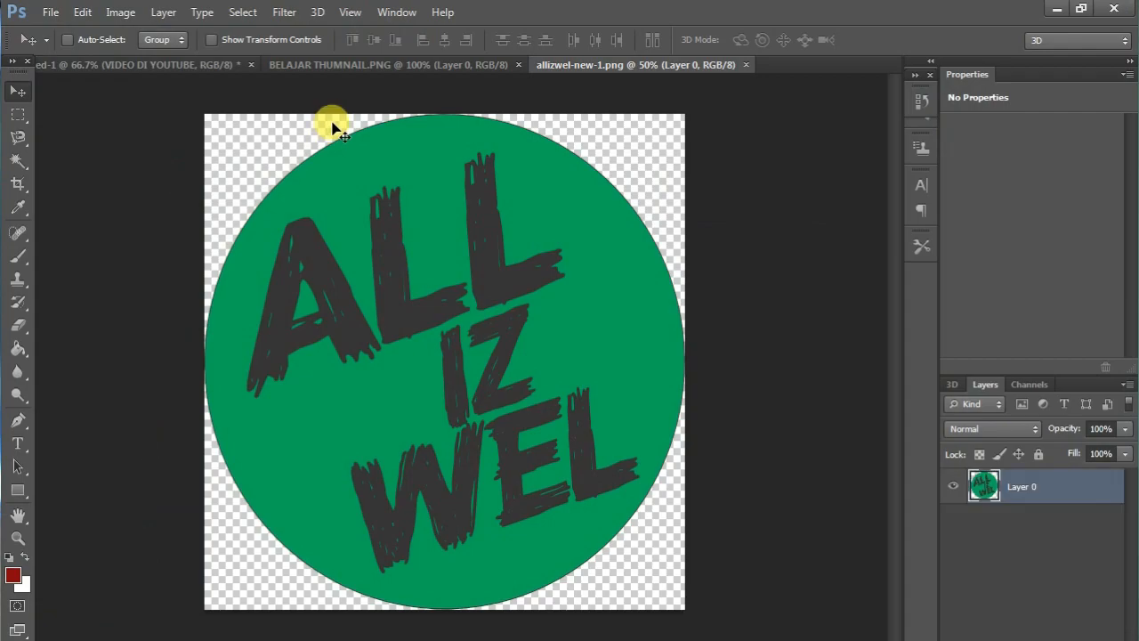
# Bring the round green ALL IZ WEL logo into the thumbnail, scale it to about 10% and place it in the image's upper-right corner.
pyautogui.moveTo(338, 343); pyautogui.dragTo(381, 306)
pyautogui.hotkey('ctrl', 't')
pyautogui.moveTo(696, 195); pyautogui.dragTo(652, 266)
pyautogui.moveTo(781, 133); pyautogui.dragTo(732, 160)
pyautogui.hotkey('ctrl', 'z')
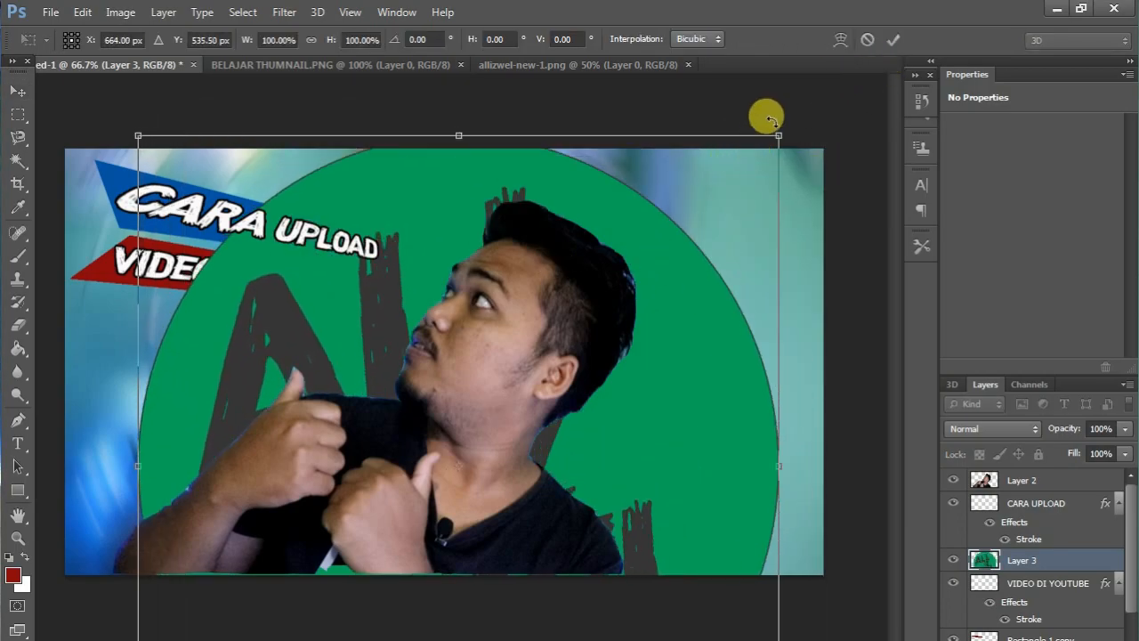
pyautogui.moveTo(779, 135); pyautogui.dragTo(395, 408)
pyautogui.moveTo(372, 520); pyautogui.dragTo(600, 194)
pyautogui.moveTo(671, 149); pyautogui.dragTo(779, 179)
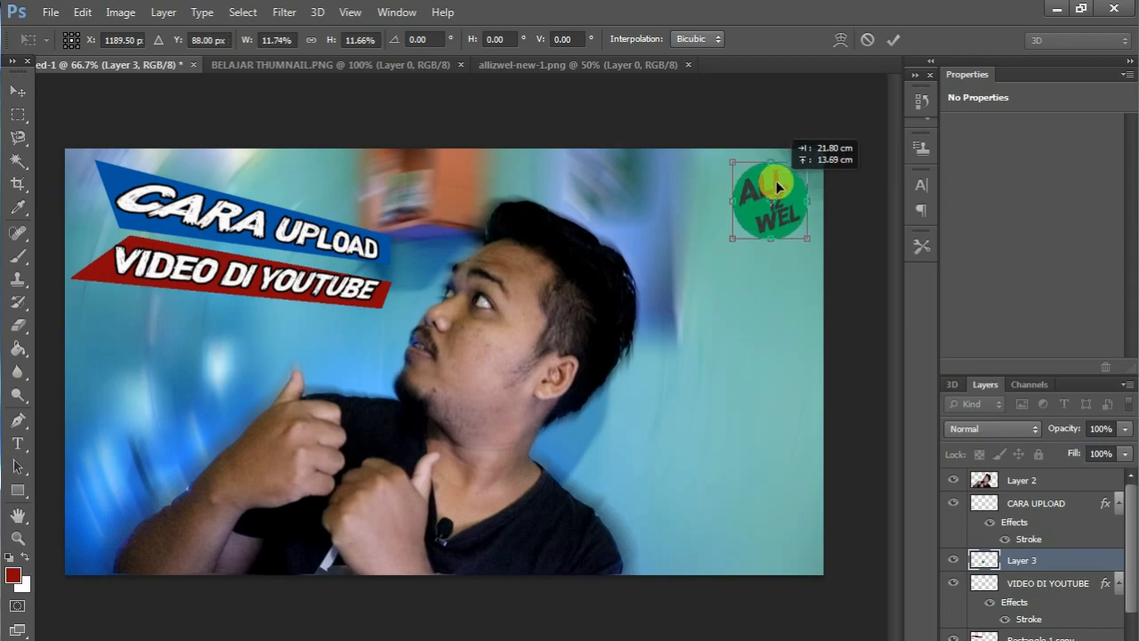
pyautogui.moveTo(734, 238); pyautogui.dragTo(743, 228)
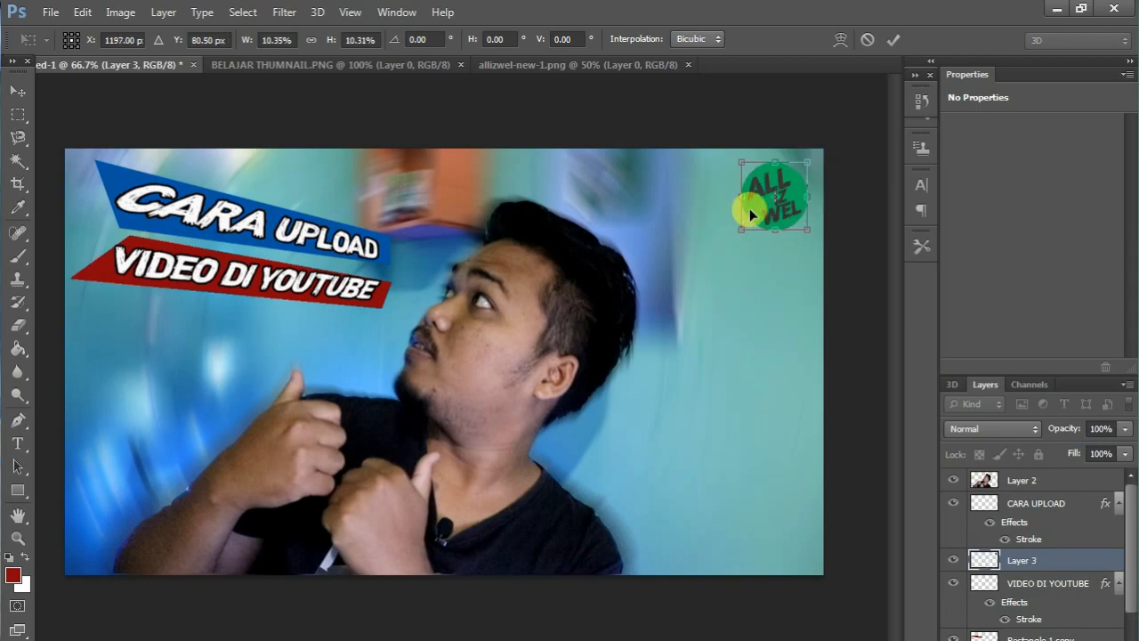
pyautogui.press('Return')
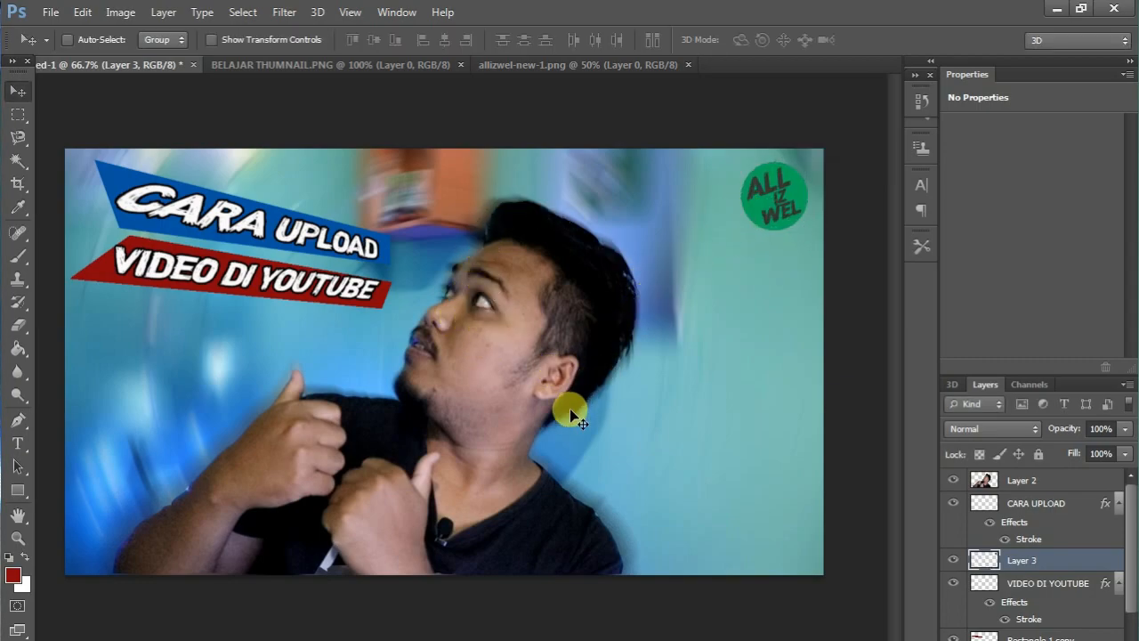
# Add a bright yellow outside stroke to the cut-out man on Layer 2.
pyautogui.click(1023, 481)
pyautogui.rightClick(1026, 482)
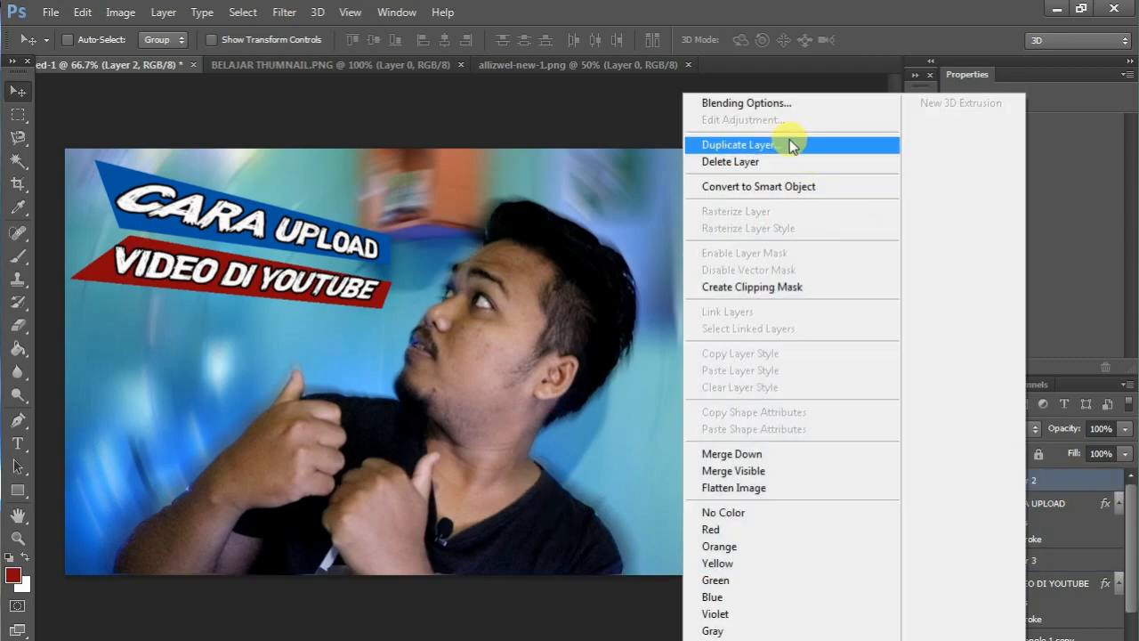
pyautogui.click(762, 102)
pyautogui.click(570, 231)
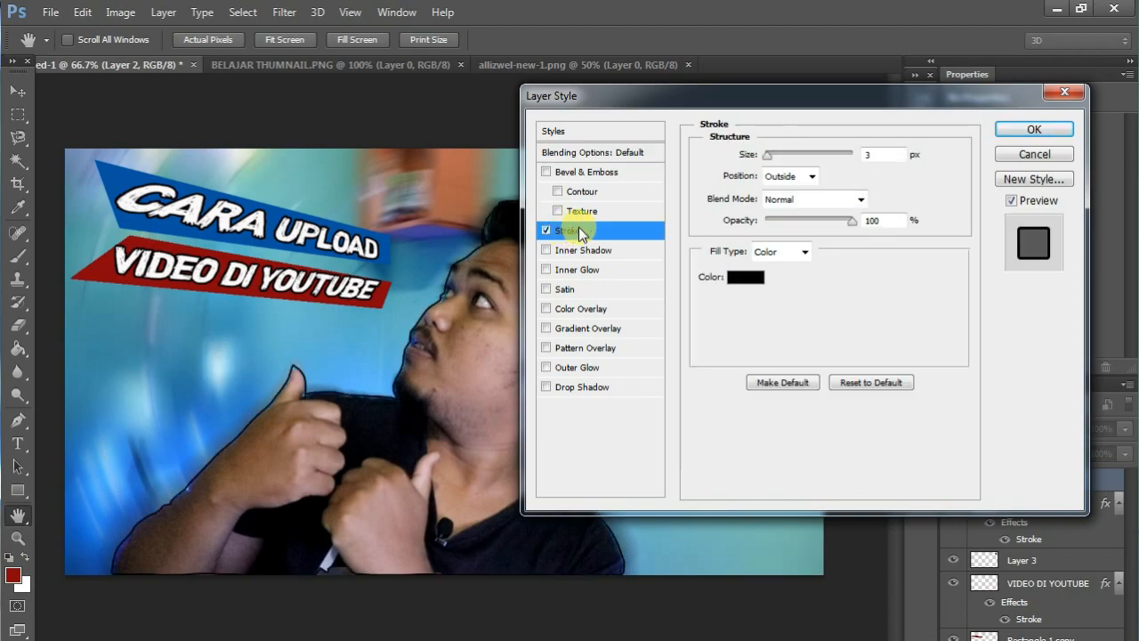
pyautogui.click(754, 279)
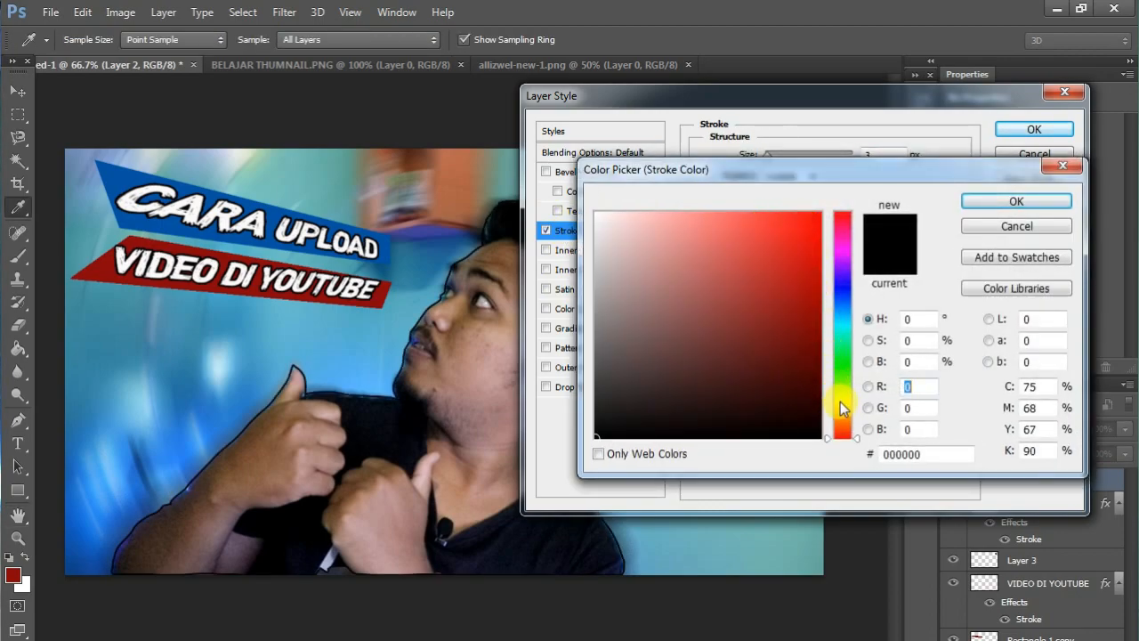
pyautogui.click(839, 402)
pyautogui.click(817, 216)
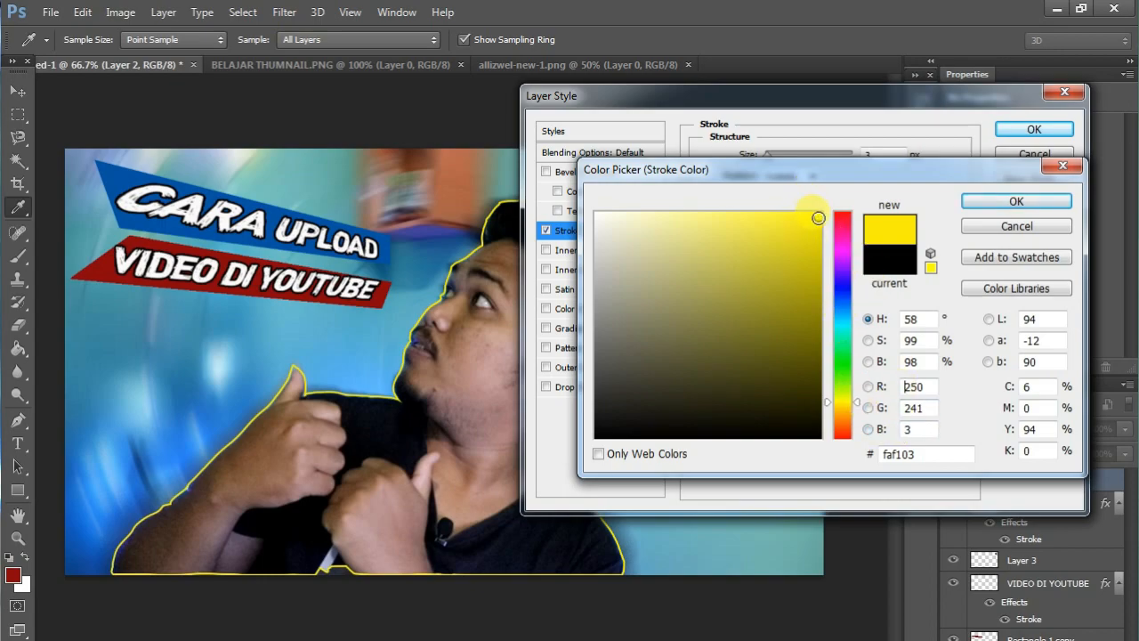
pyautogui.click(1016, 202)
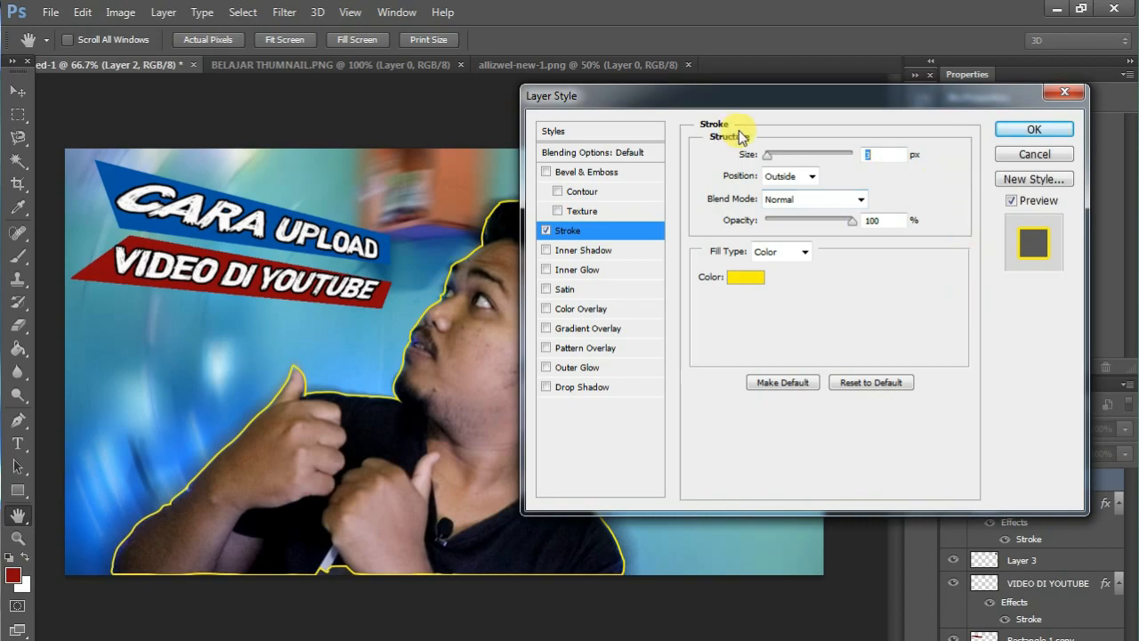
# Thicken the man's yellow stroke and shift him slightly down so the outline's lower edge runs off the canvas.
pyautogui.moveTo(768, 160); pyautogui.dragTo(782, 165)
pyautogui.click(1014, 131)
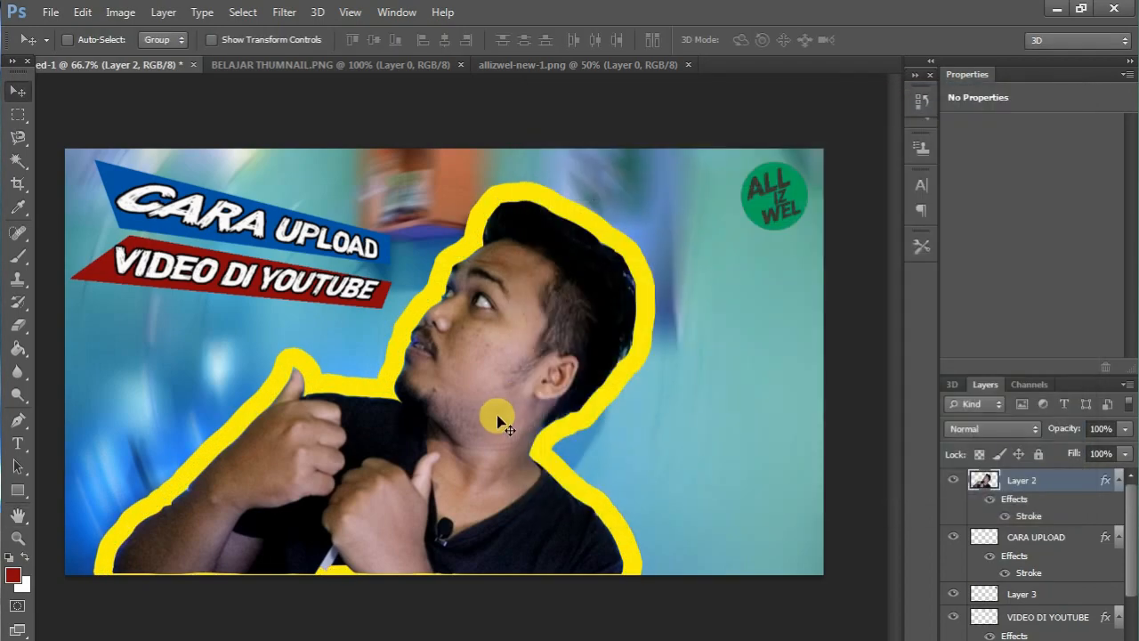
pyautogui.moveTo(501, 405); pyautogui.dragTo(505, 416)
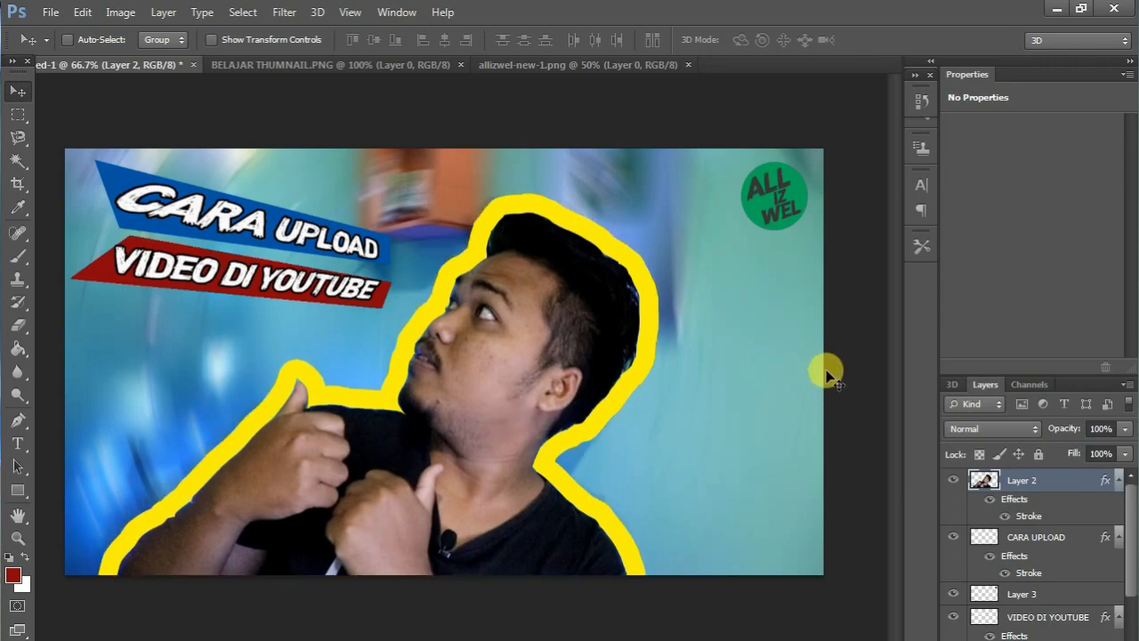
# Save the thumbnail as a JPEG named TUHONAIL BELAJAR in the AllizWEL Pack folder.
pyautogui.click(51, 12)
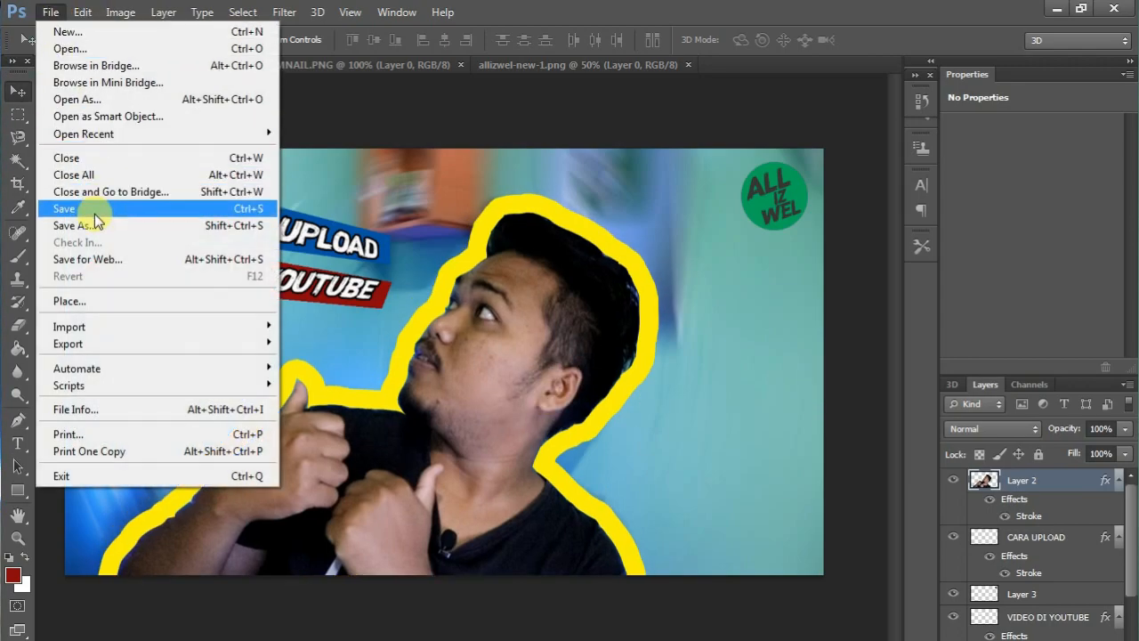
pyautogui.click(90, 224)
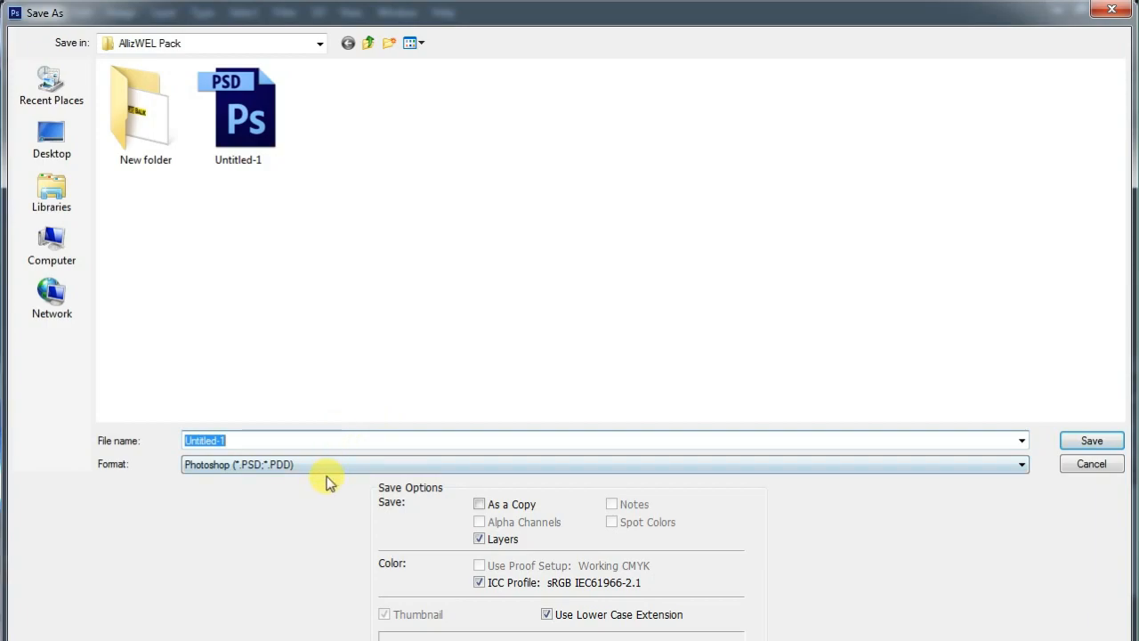
pyautogui.click(294, 464)
pyautogui.click(280, 465)
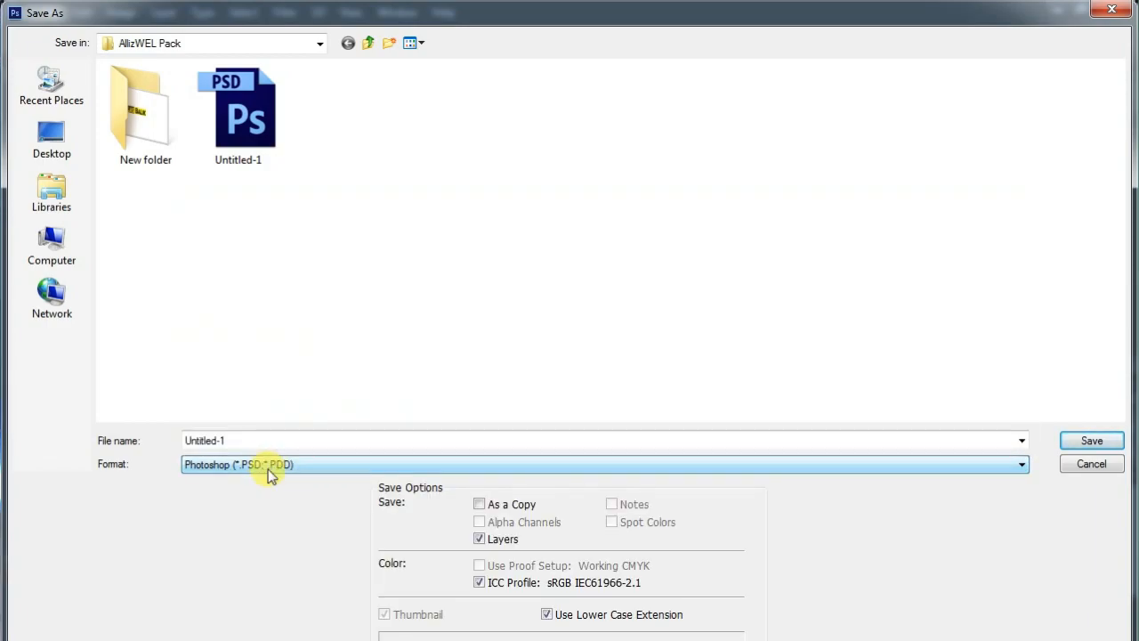
pyautogui.click(266, 467)
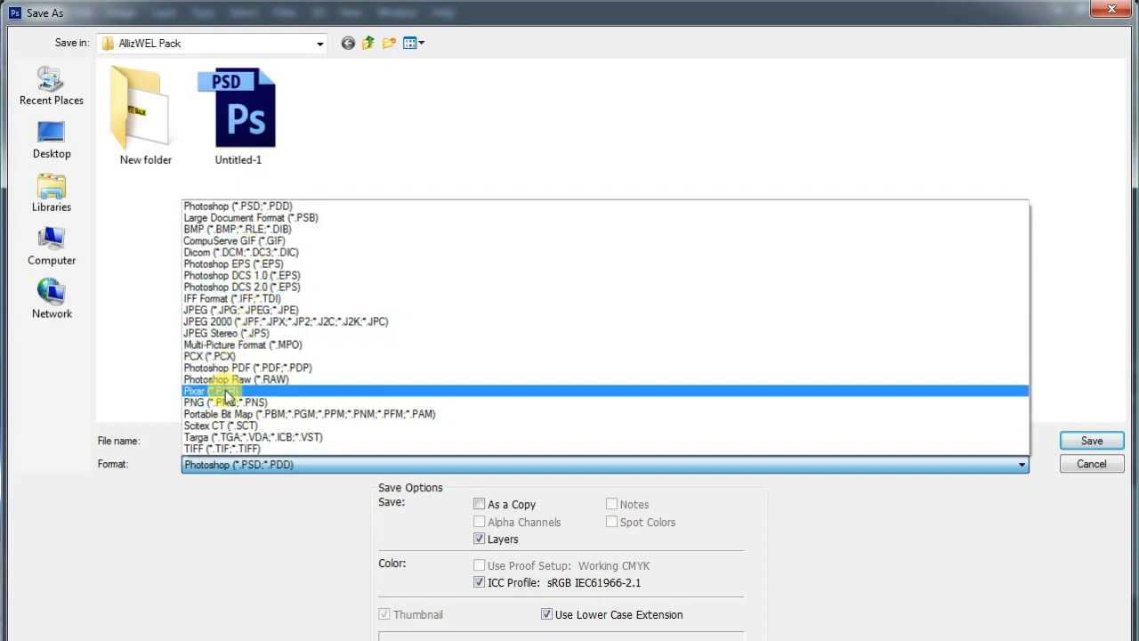
pyautogui.click(252, 310)
pyautogui.click(311, 440)
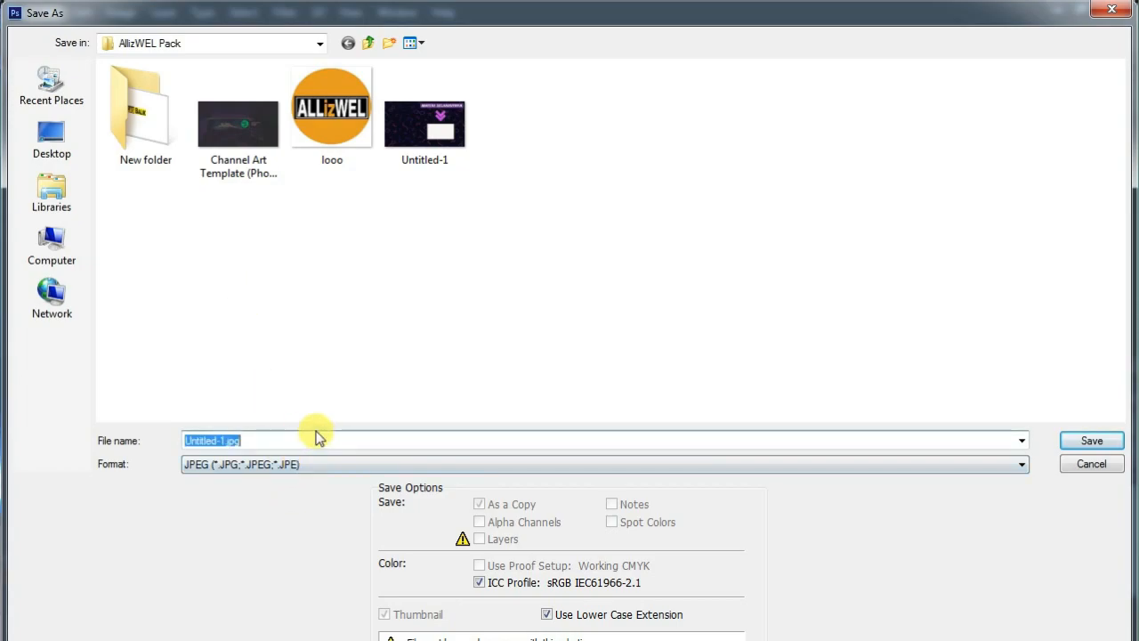
pyautogui.write('TUH')
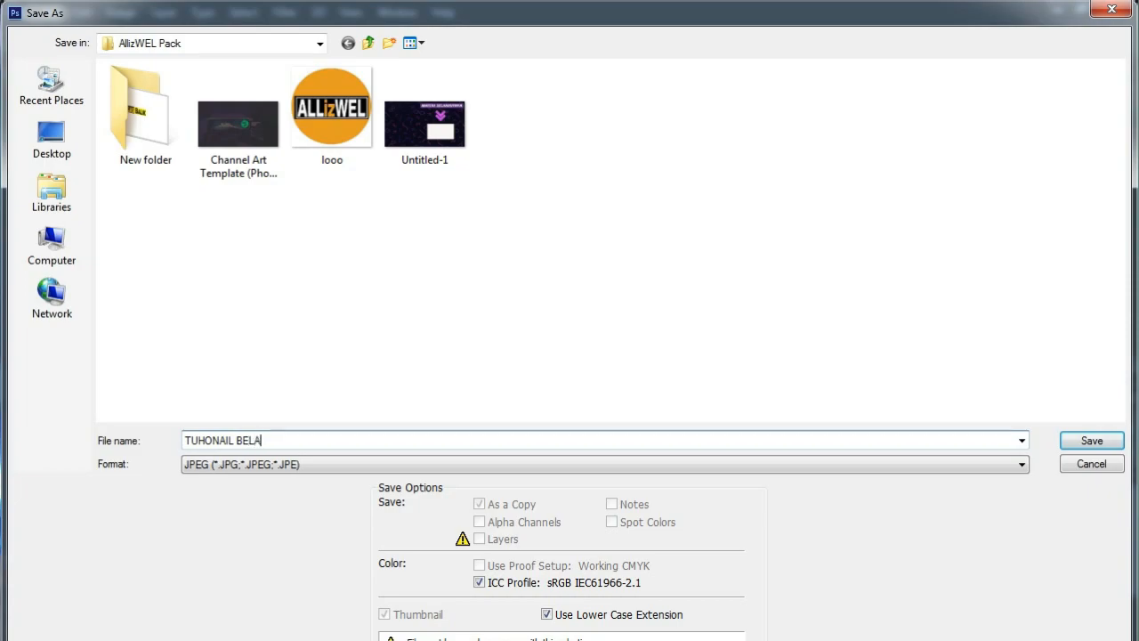
pyautogui.write('ONAIL BELAJAR')
pyautogui.click(1092, 440)
pyautogui.click(674, 173)
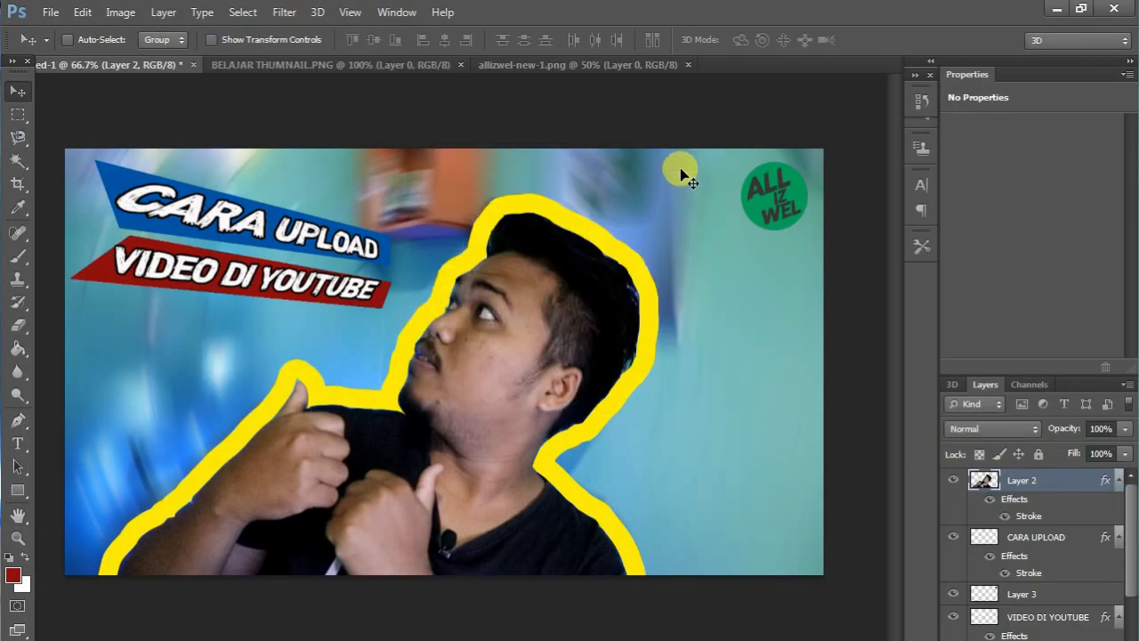
# Exit Photoshop and return to the Windows desktop.
pyautogui.click(1123, 7)
pyautogui.click(550, 272)
pyautogui.rightClick(548, 270)
pyautogui.click(567, 315)
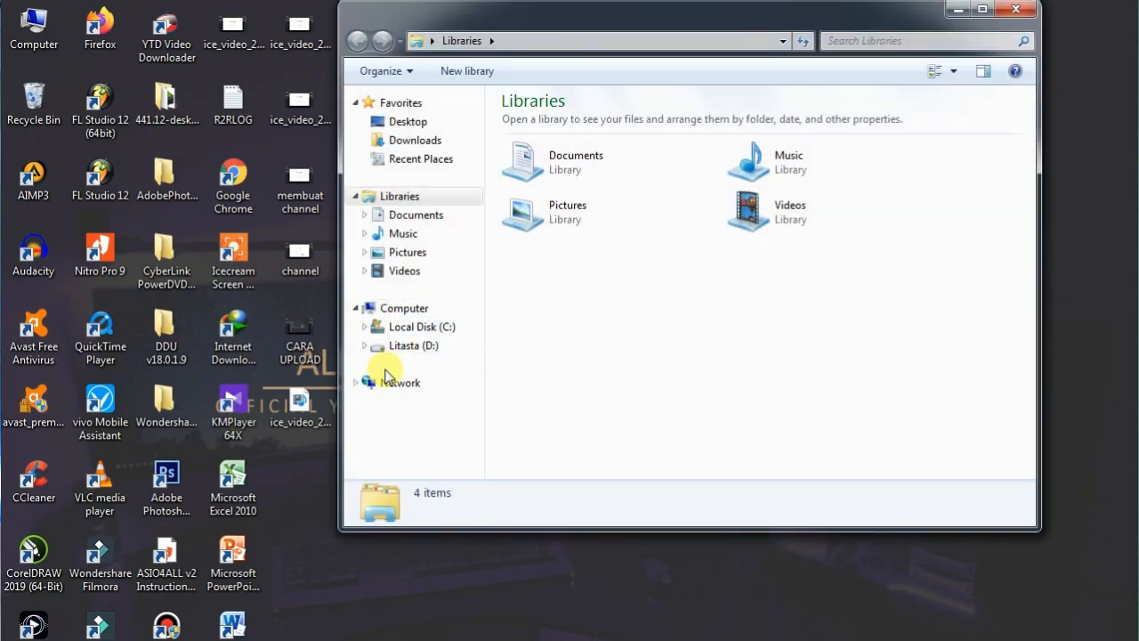
# Open the saved TUHONAIL BELAJAR image from the AllizWEL Pack folder on drive D to view the finished thumbnail.
pyautogui.click(417, 345)
pyautogui.doubleClick(565, 120)
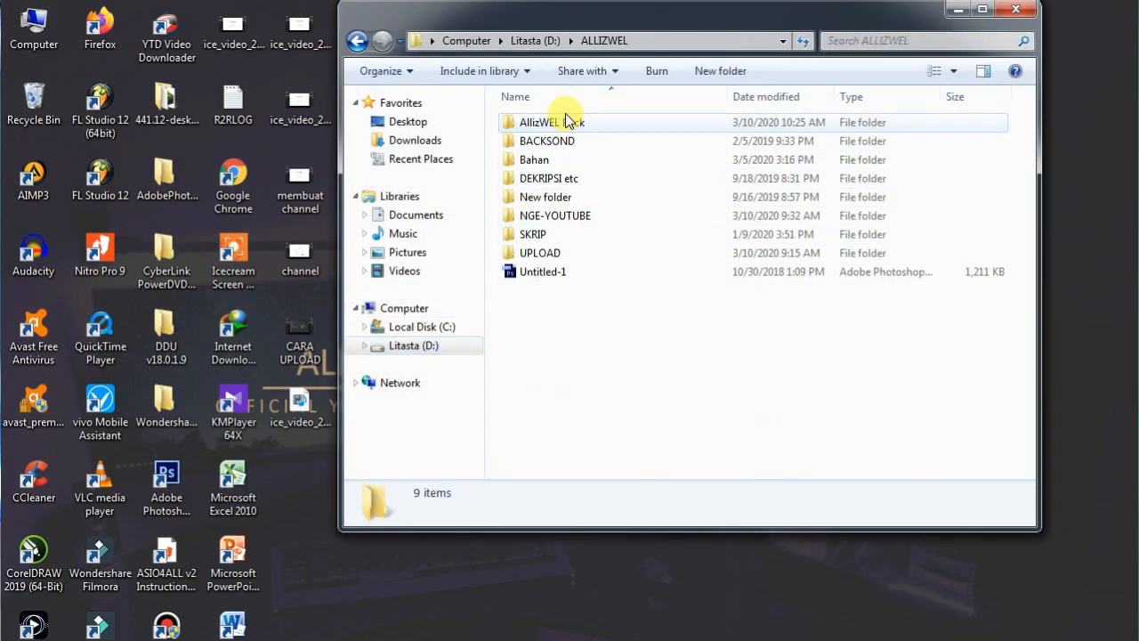
pyautogui.doubleClick(551, 119)
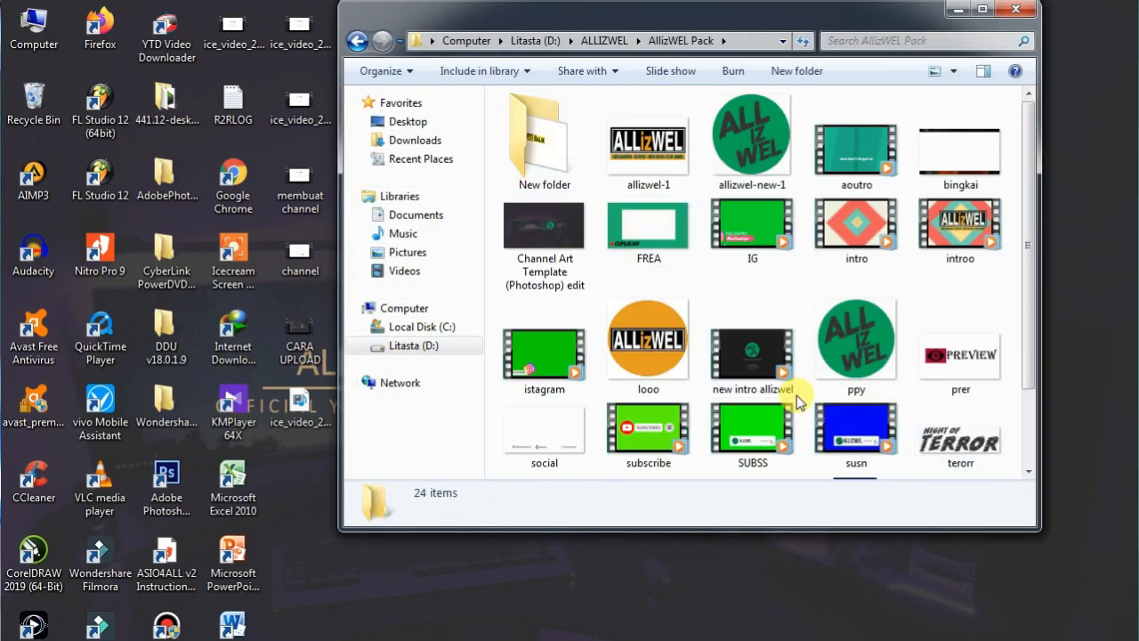
pyautogui.scroll(-2, 808, 383)
pyautogui.click(652, 419)
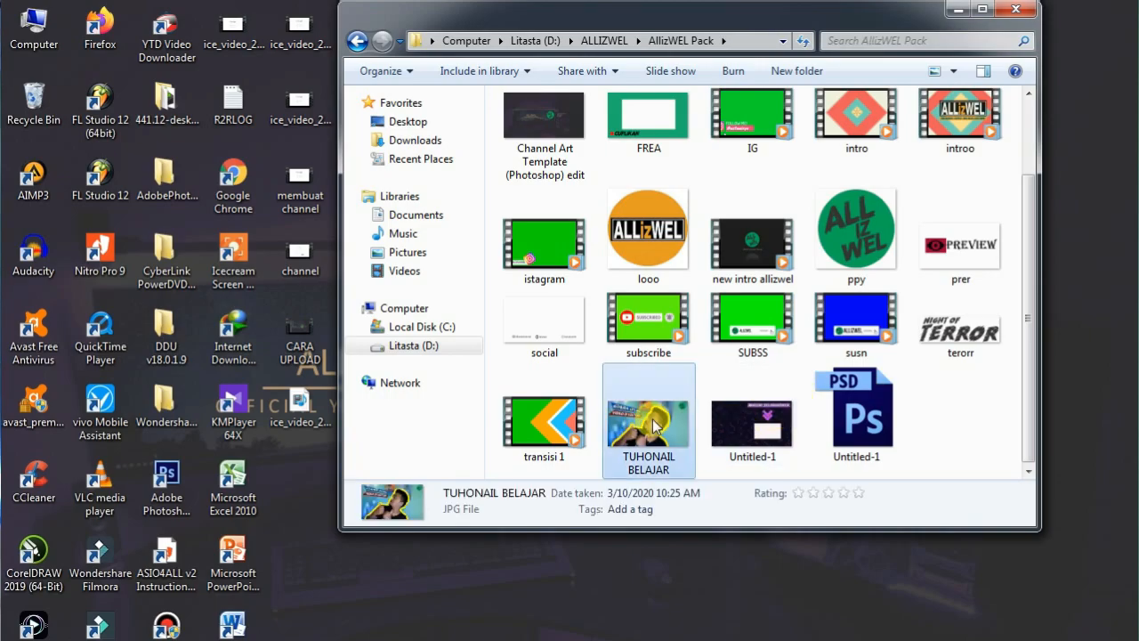
pyautogui.doubleClick(654, 423)
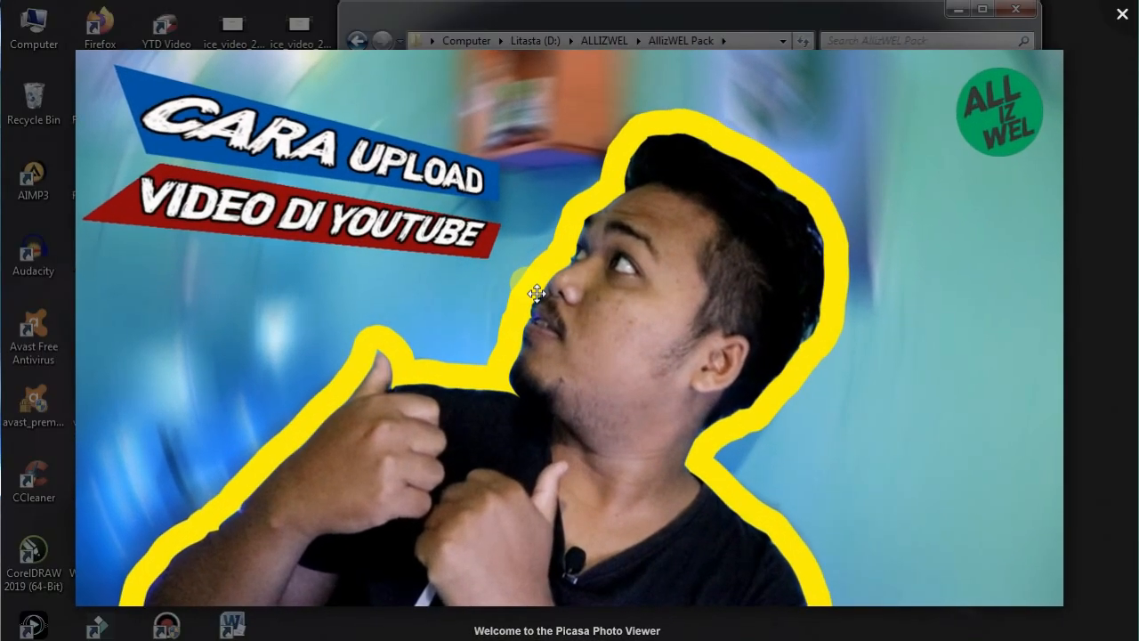